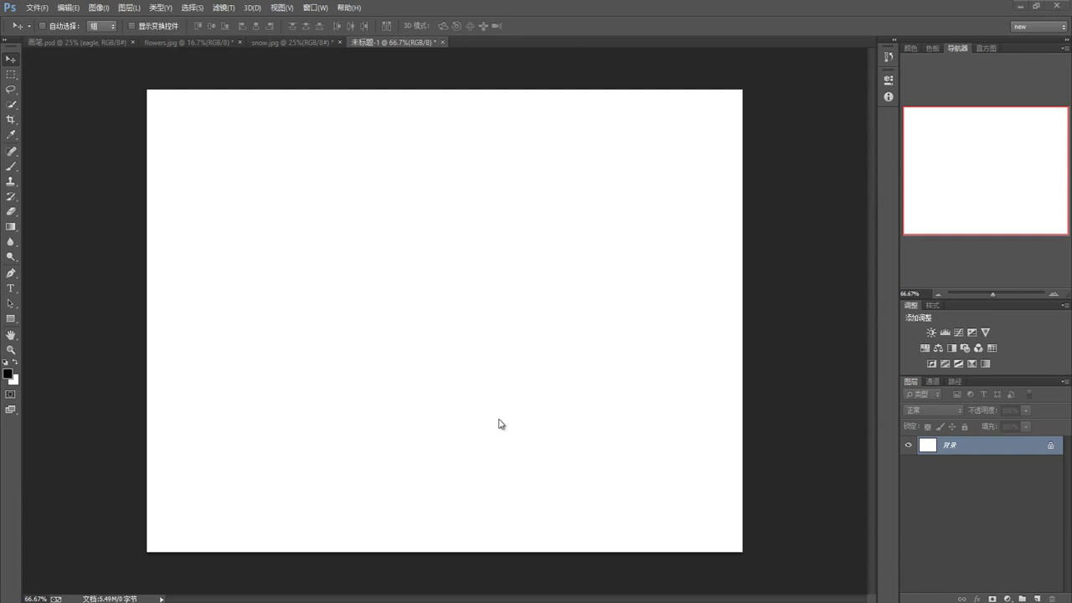
Activate the Brush tool, switch to the Pencil tool to compare its options, and return to the Brush tool
{"action": "key", "text": "b"}
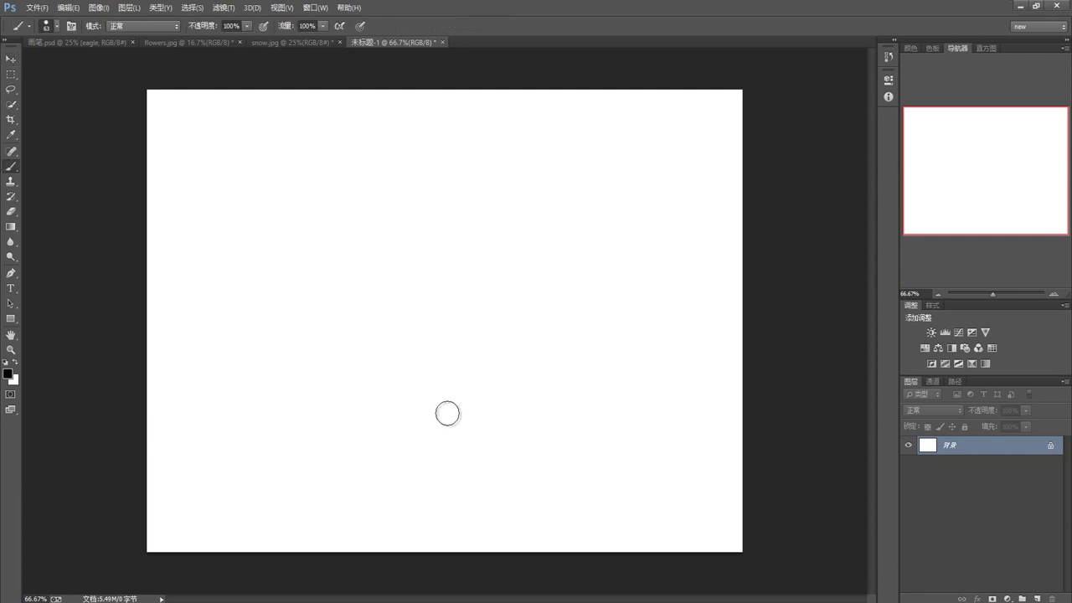
{"action": "right_click", "coordinate": [14, 169]}
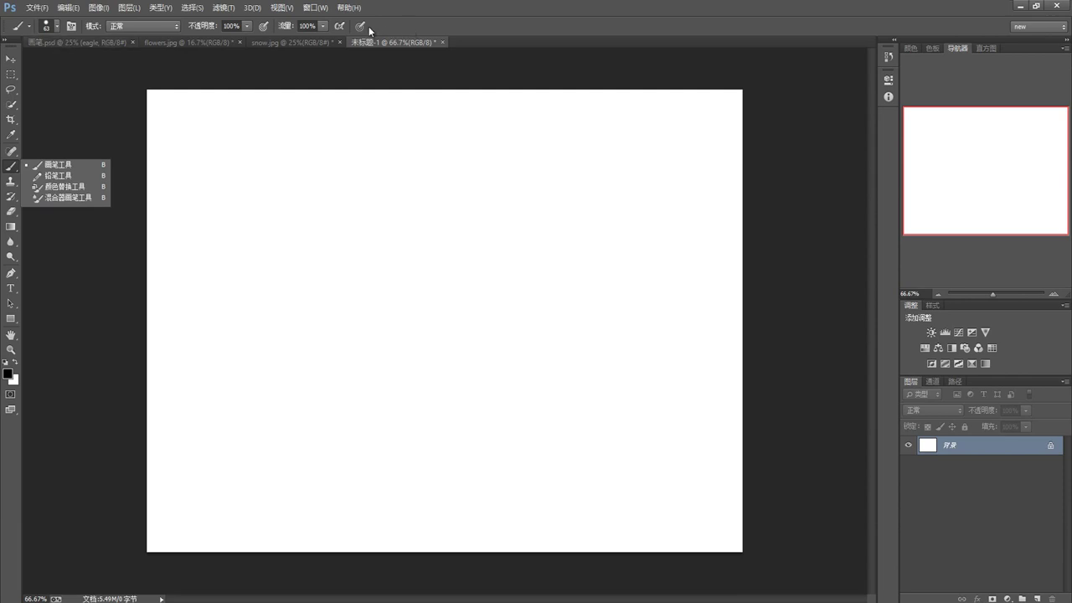
{"action": "left_click", "coordinate": [52, 175]}
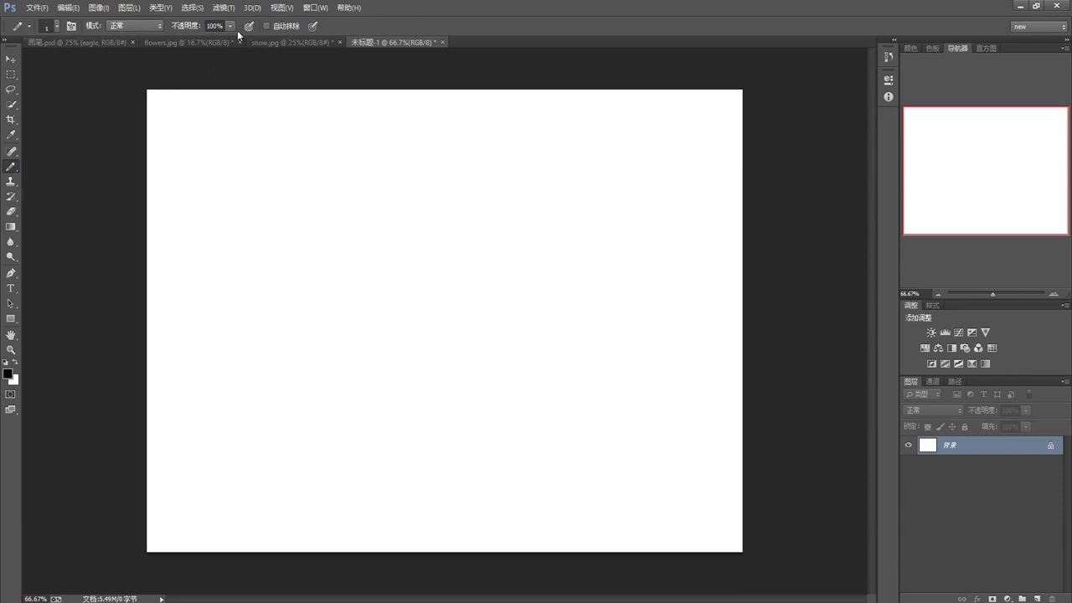
{"action": "right_click", "coordinate": [13, 167]}
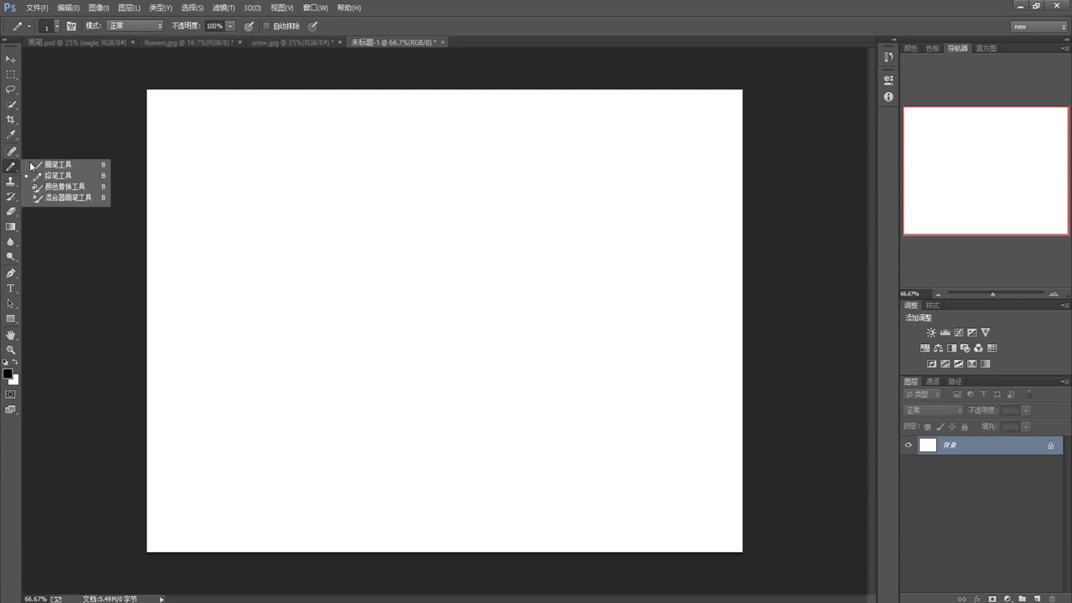
{"action": "left_click", "coordinate": [59, 163]}
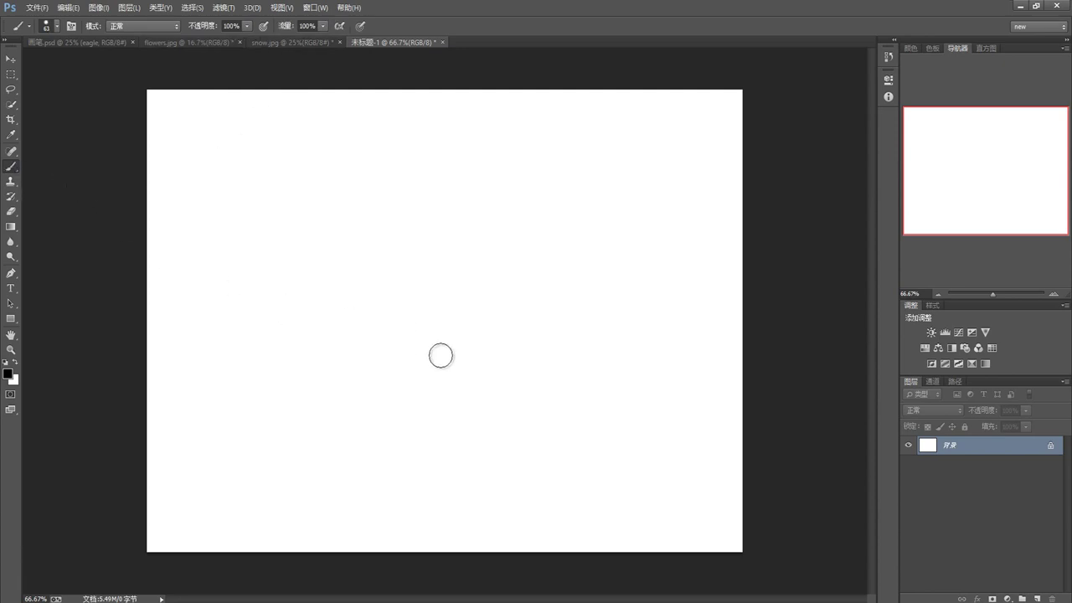
Add a new layer above the background and set the foreground colour to bright blue, hex 0090ff
{"action": "left_click", "coordinate": [1038, 598]}
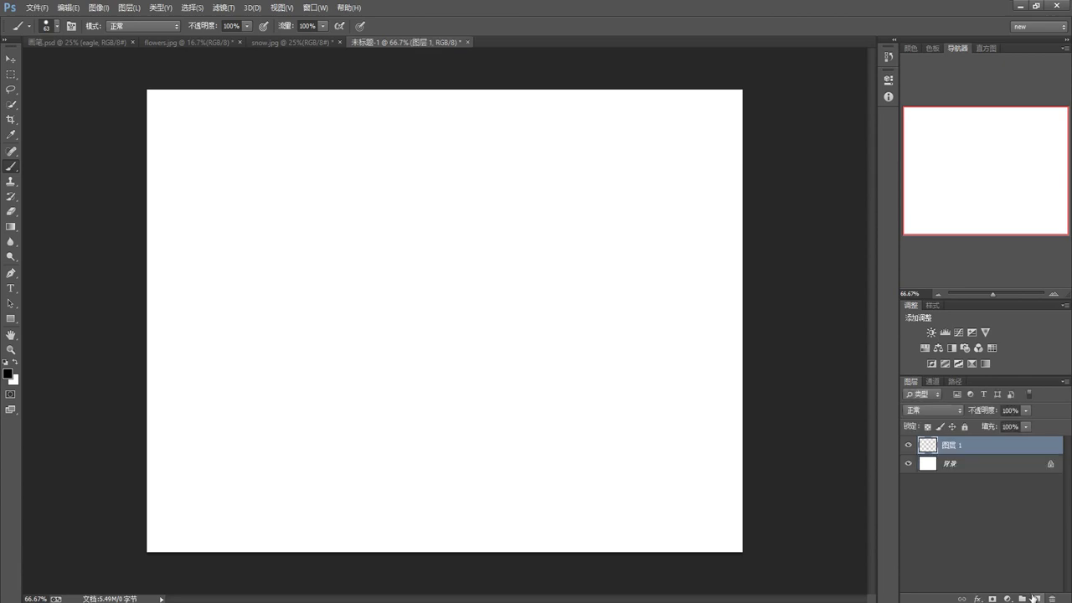
{"action": "left_click", "coordinate": [7, 374]}
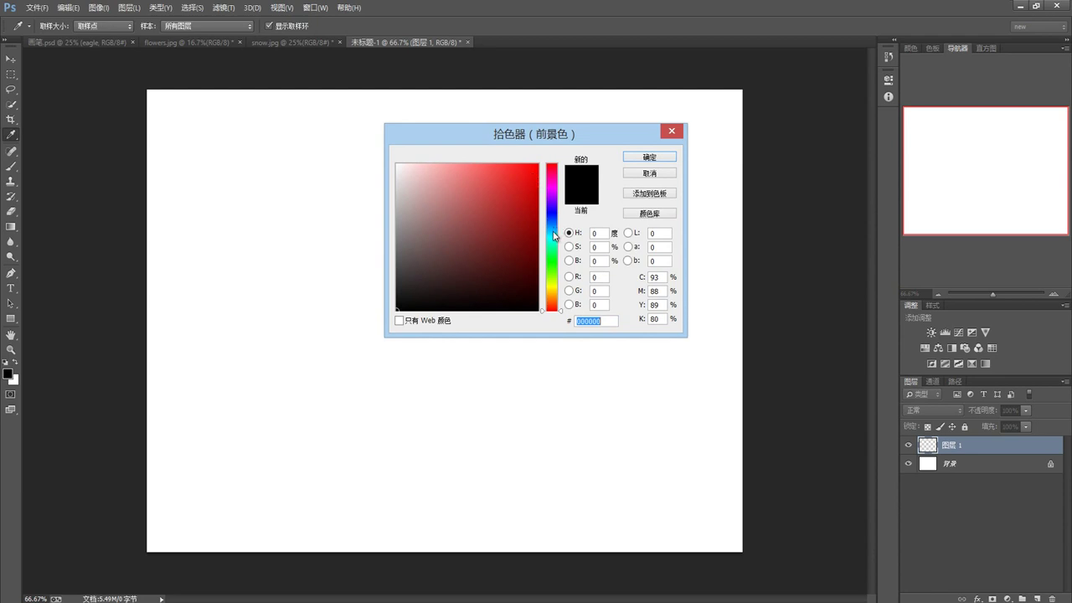
{"action": "left_click", "coordinate": [551, 219]}
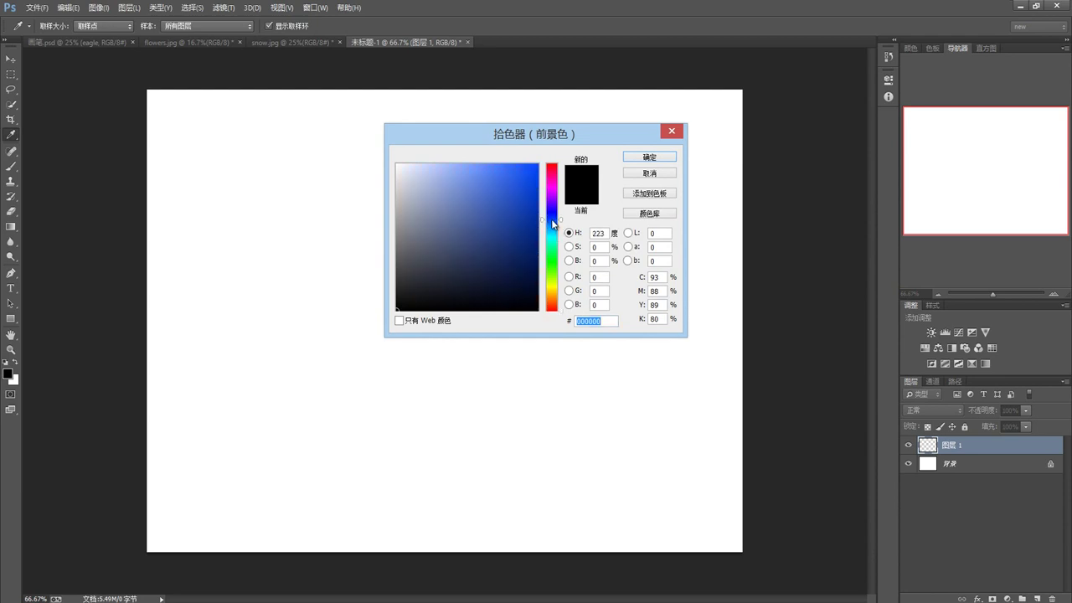
{"action": "left_click_drag", "start_coordinate": [560, 219], "coordinate": [559, 226]}
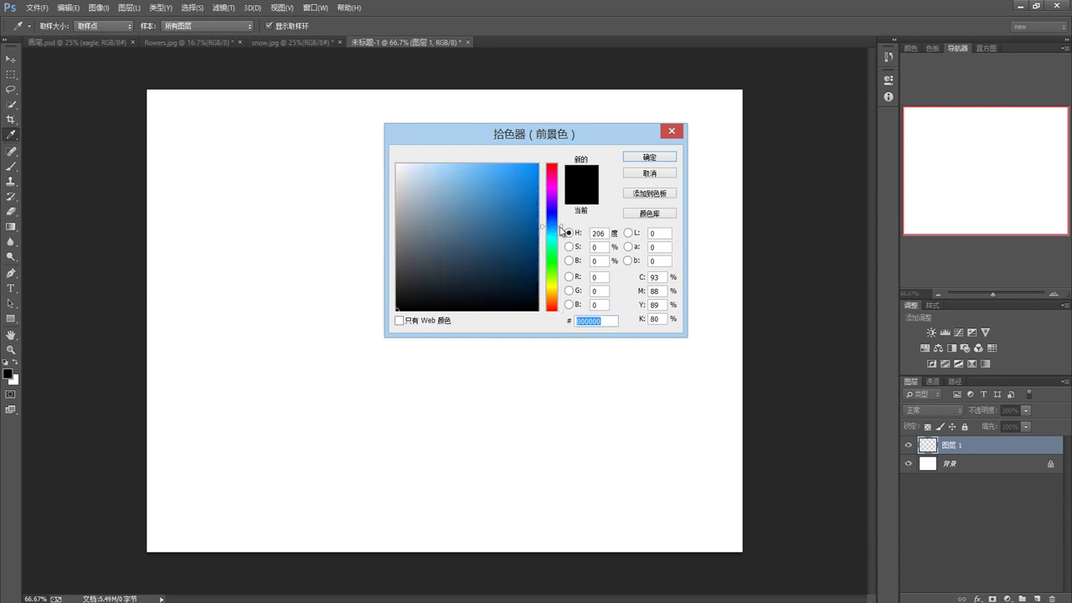
{"action": "left_click", "coordinate": [537, 164]}
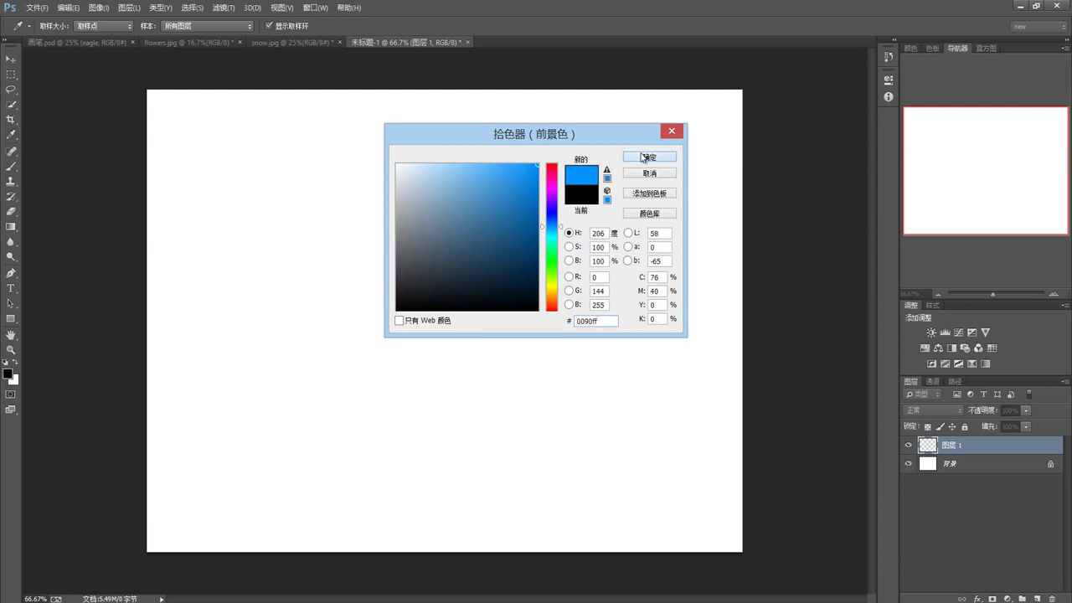
{"action": "left_click", "coordinate": [638, 158]}
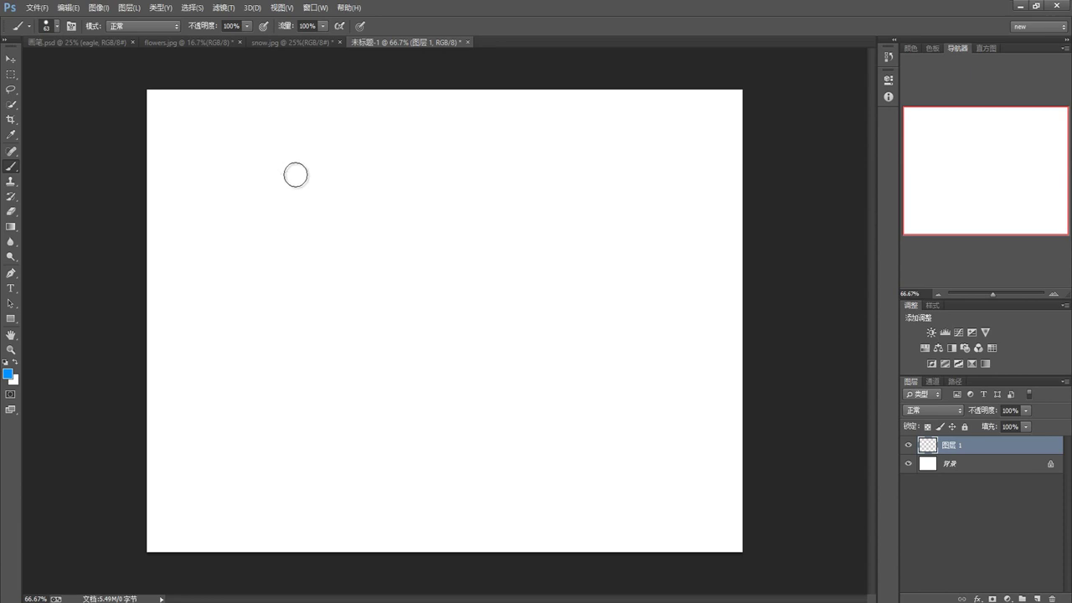
Paint two freehand horizontal blue strokes, a long straight horizontal line below them, and a straight vertical line crossing it
{"action": "left_click_drag", "start_coordinate": [264, 163], "coordinate": [506, 165]}
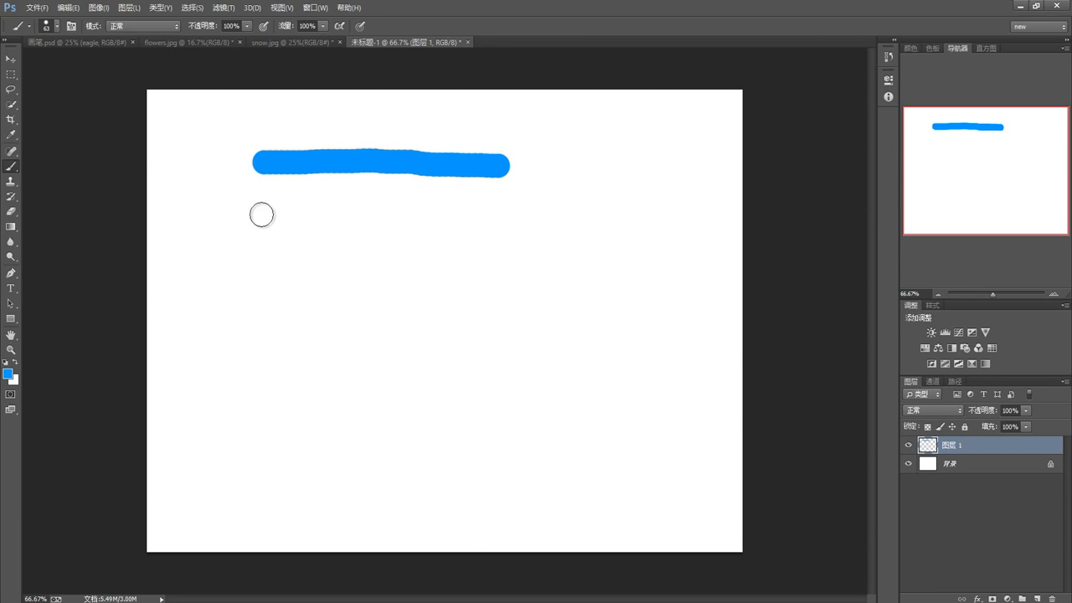
{"action": "left_click_drag", "start_coordinate": [261, 215], "coordinate": [467, 219]}
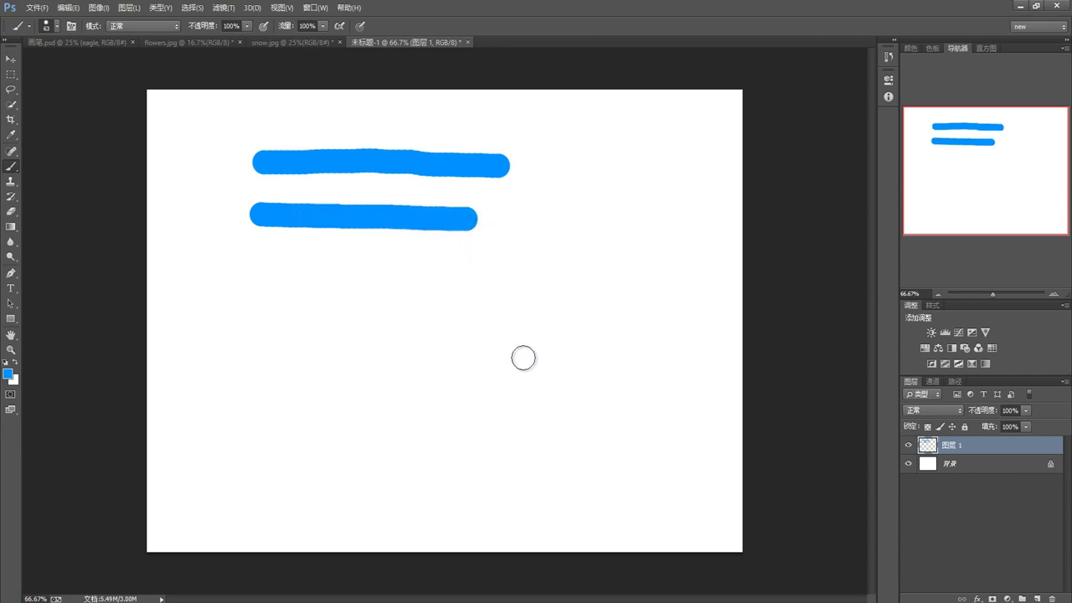
{"action": "left_click", "coordinate": [662, 349]}
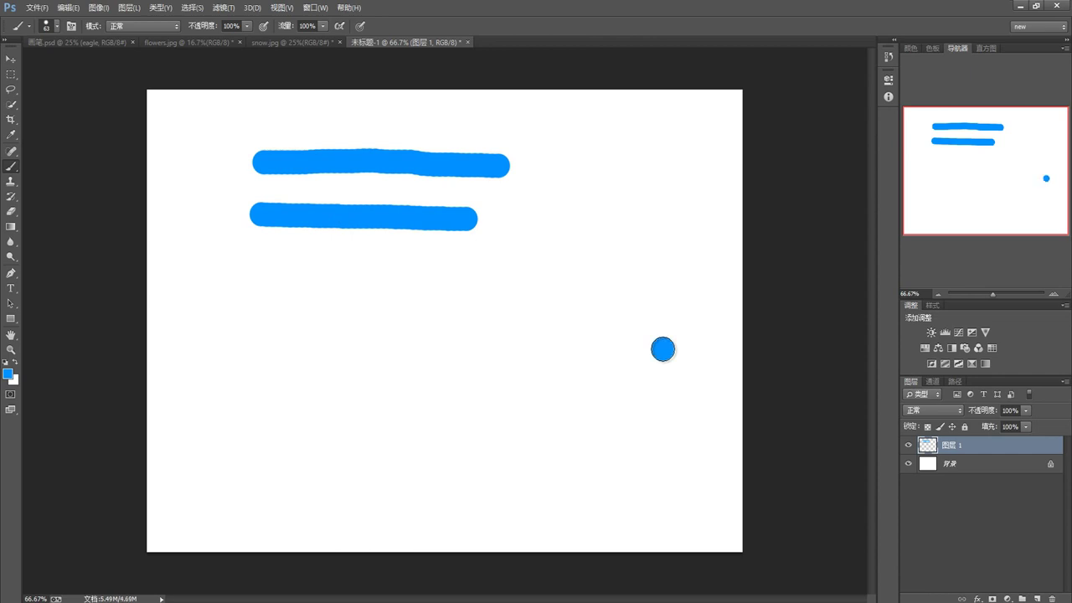
{"action": "left_click_drag", "start_coordinate": [662, 349], "coordinate": [299, 354]}
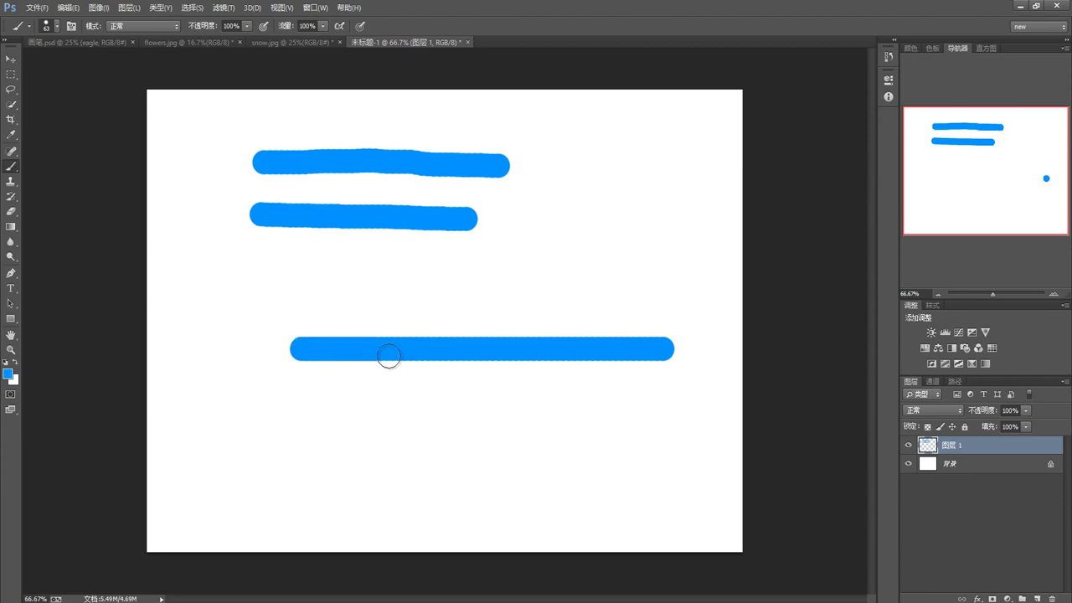
{"action": "mouse_move", "coordinate": [575, 356]}
{"action": "left_mouse_down"}
{"action": "mouse_move", "coordinate": [665, 349]}
{"action": "mouse_move", "coordinate": [211, 352]}
{"action": "mouse_move", "coordinate": [222, 349]}
{"action": "left_mouse_up"}
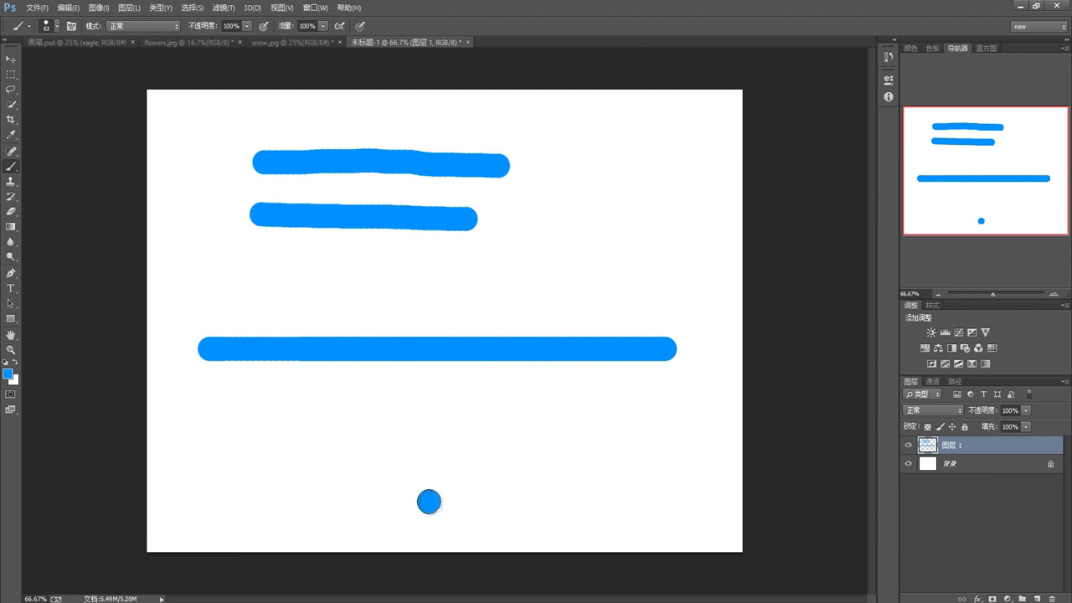
{"action": "mouse_move", "coordinate": [428, 502]}
{"action": "left_mouse_down"}
{"action": "mouse_move", "coordinate": [427, 223]}
{"action": "mouse_move", "coordinate": [428, 483]}
{"action": "left_mouse_up"}
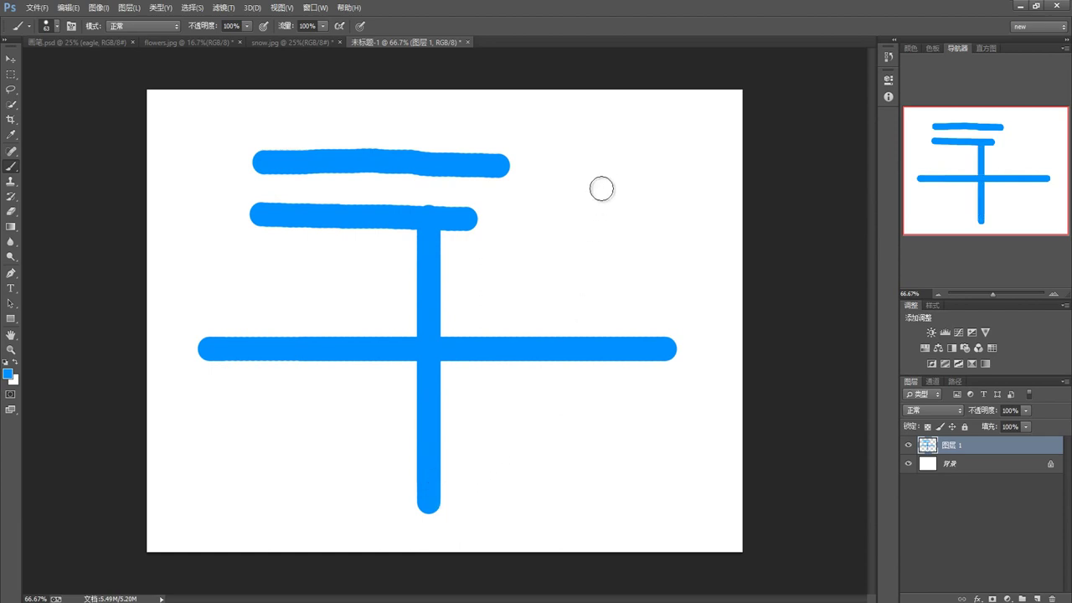
Paint a closed blue triangle of connected straight brush lines in the canvas's upper right area
{"action": "left_click", "coordinate": [606, 149]}
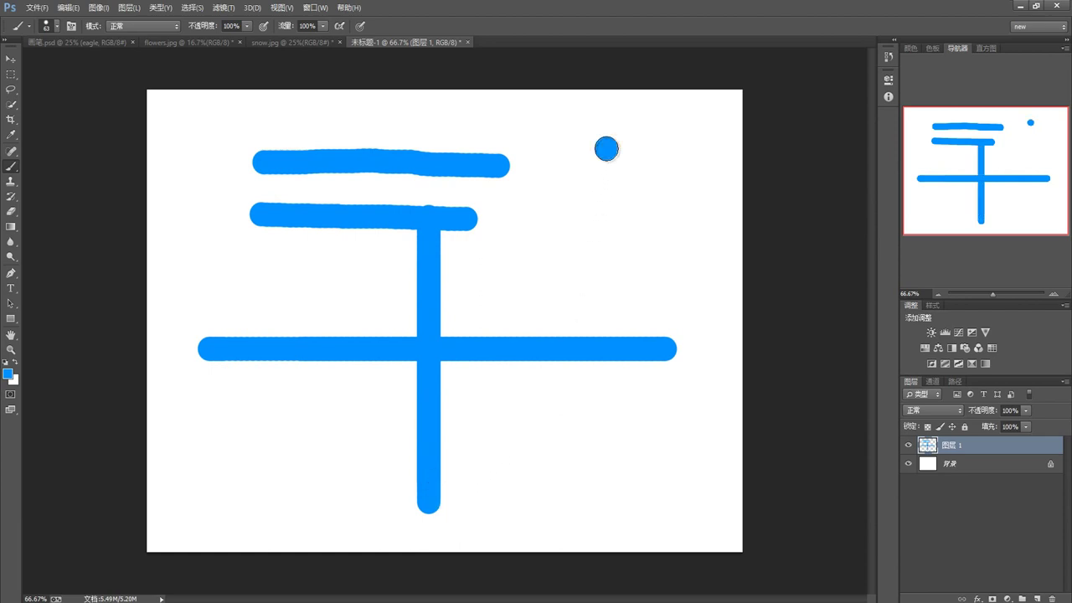
{"action": "left_click", "coordinate": [517, 290], "text": "shift"}
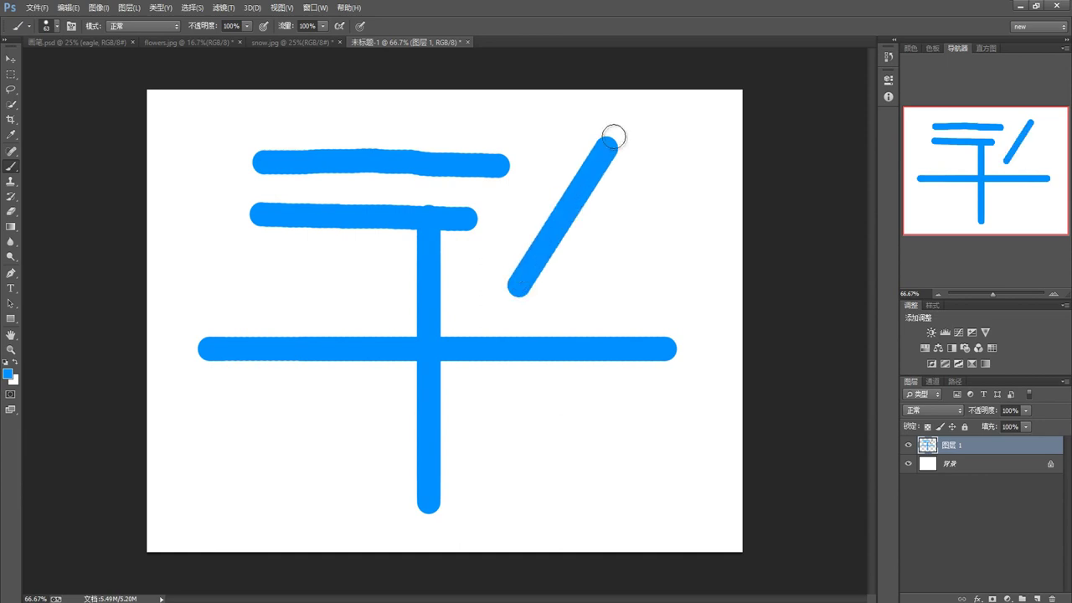
{"action": "left_click", "coordinate": [672, 284], "text": "shift"}
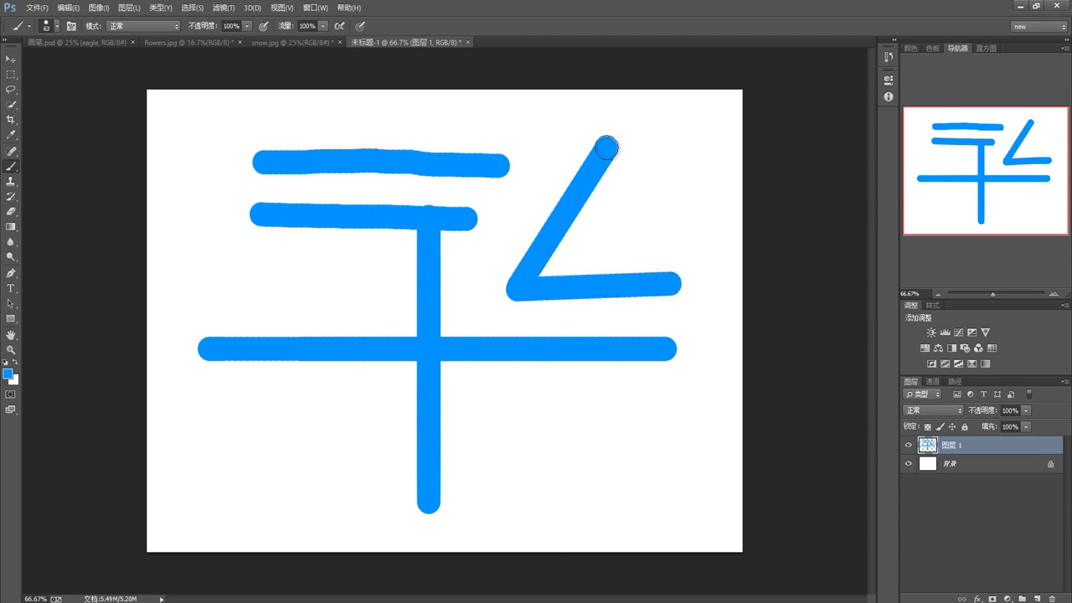
{"action": "left_click", "coordinate": [604, 149], "text": "shift"}
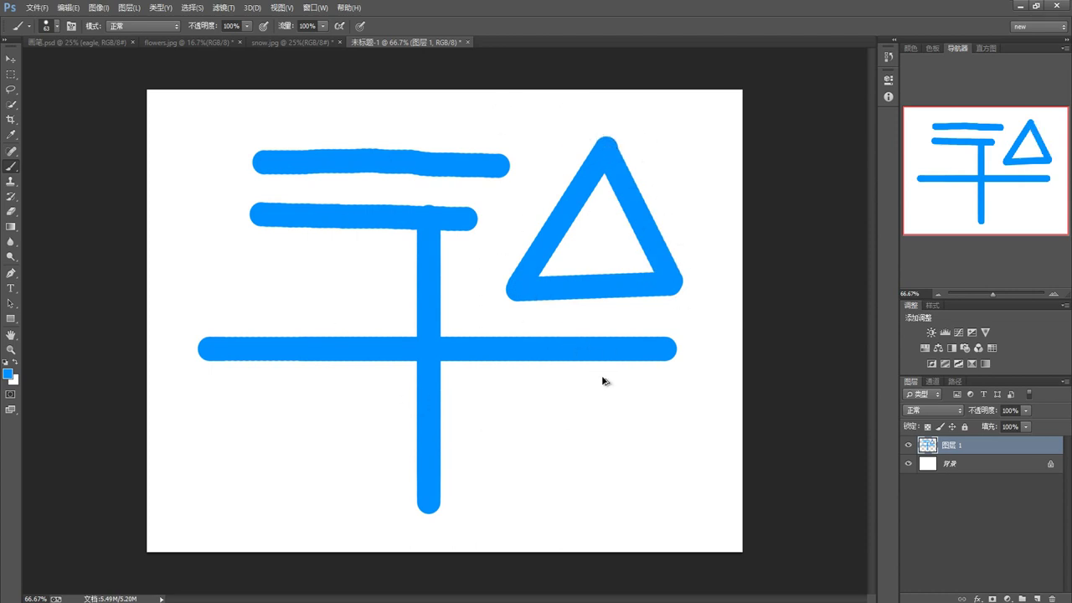
Undo the triangle and all the blue test strokes until the layer is empty
{"action": "key", "text": "ctrl+alt+z"}
{"action": "key", "text": "ctrl+alt+z"}
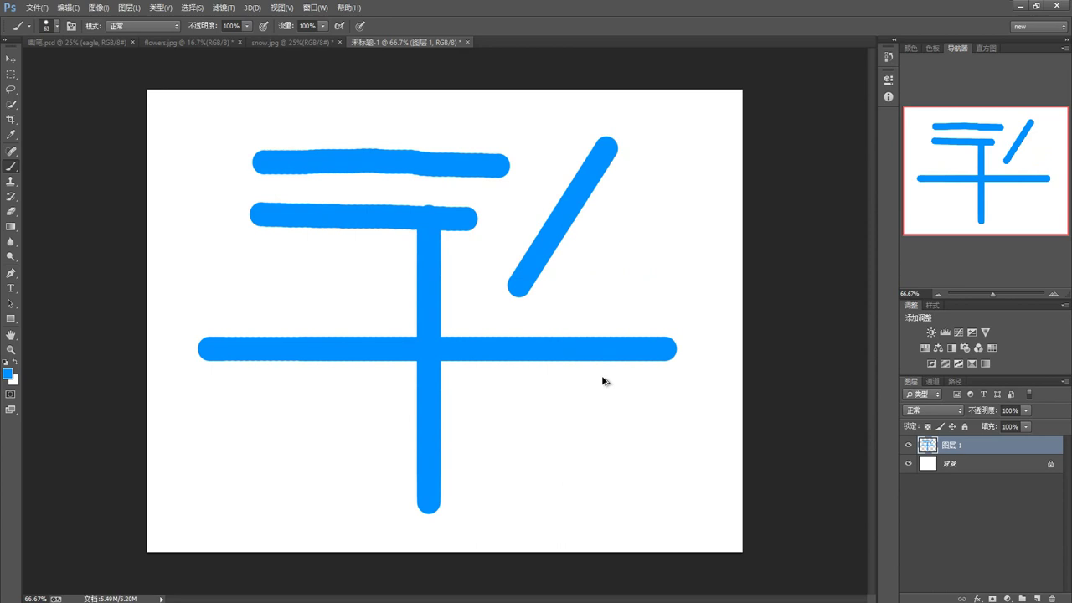
{"action": "key", "text": "ctrl+alt+z"}
{"action": "key", "text": "ctrl+alt+z"}
{"action": "key", "text": "ctrl+alt+z"}
{"action": "key", "text": "ctrl+alt+z"}
{"action": "key", "text": "ctrl+alt+z"}
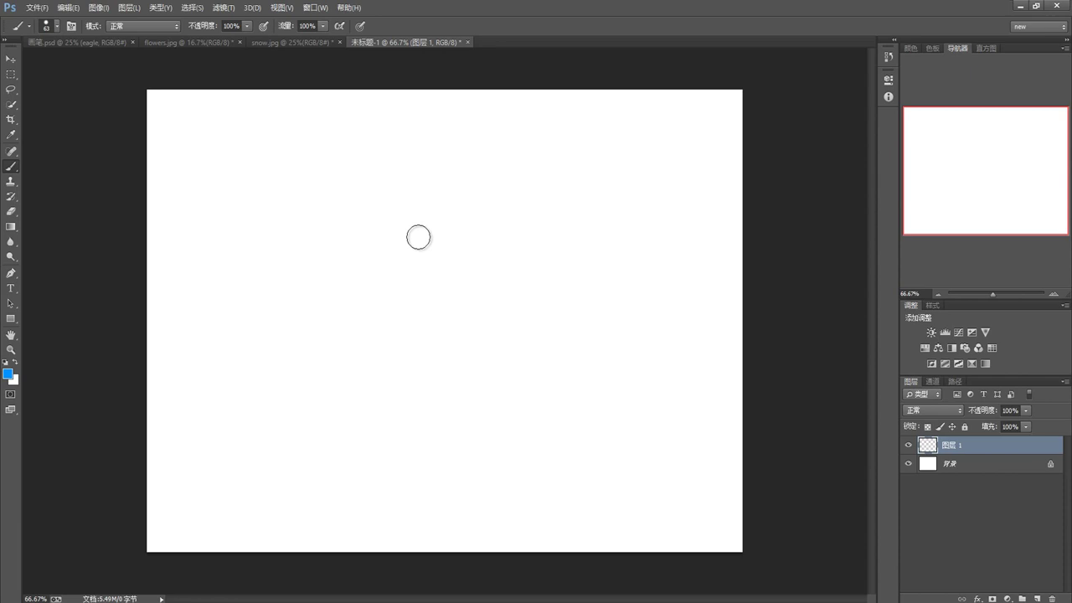
Display the colour swatches and paint three horizontal strokes: current blue, then swatch colours pure green and muted blue
{"action": "key", "text": "alt"}
{"action": "left_click", "coordinate": [932, 49]}
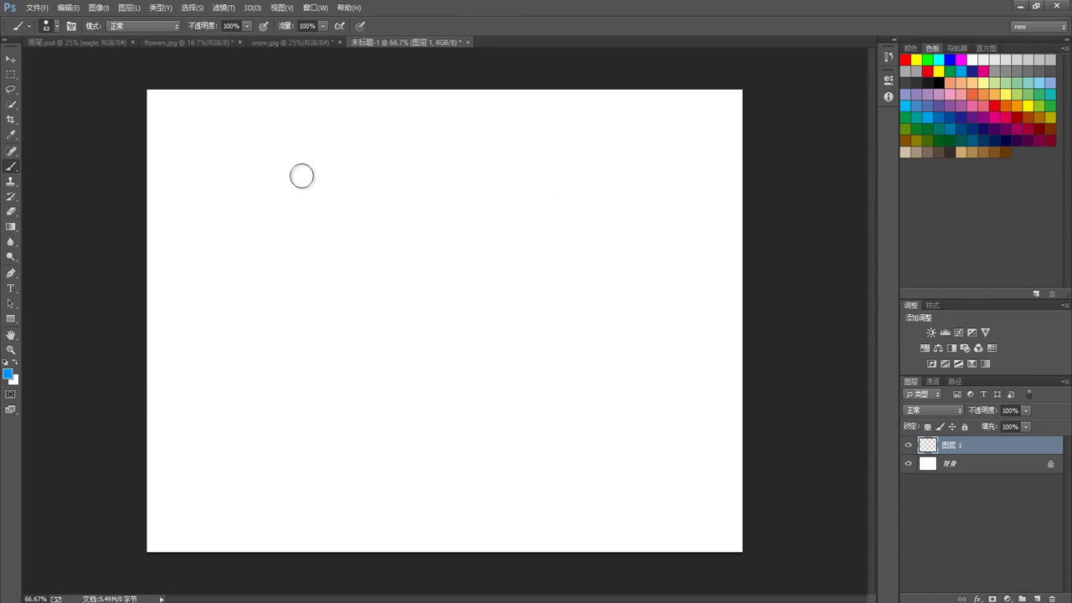
{"action": "left_click_drag", "start_coordinate": [301, 168], "coordinate": [456, 167]}
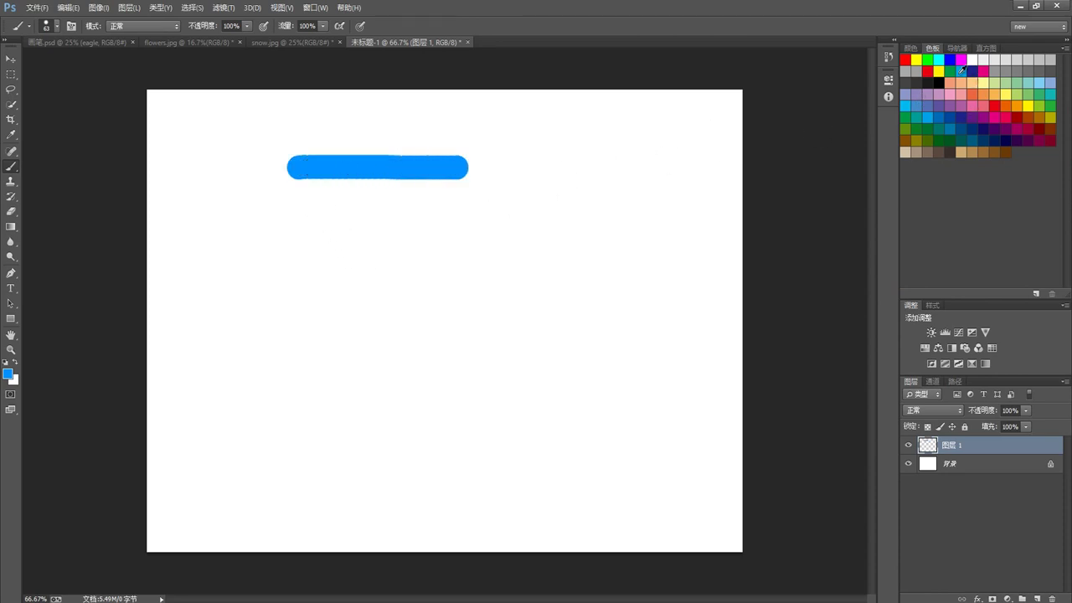
{"action": "left_click", "coordinate": [928, 58]}
{"action": "left_click_drag", "start_coordinate": [285, 240], "coordinate": [466, 240]}
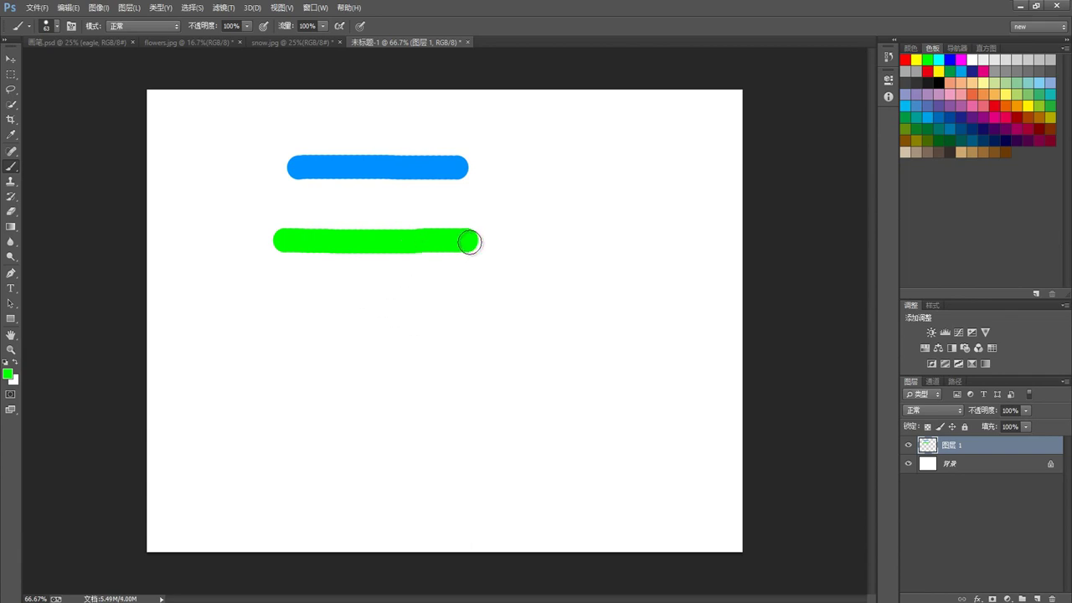
{"action": "left_click", "coordinate": [924, 100]}
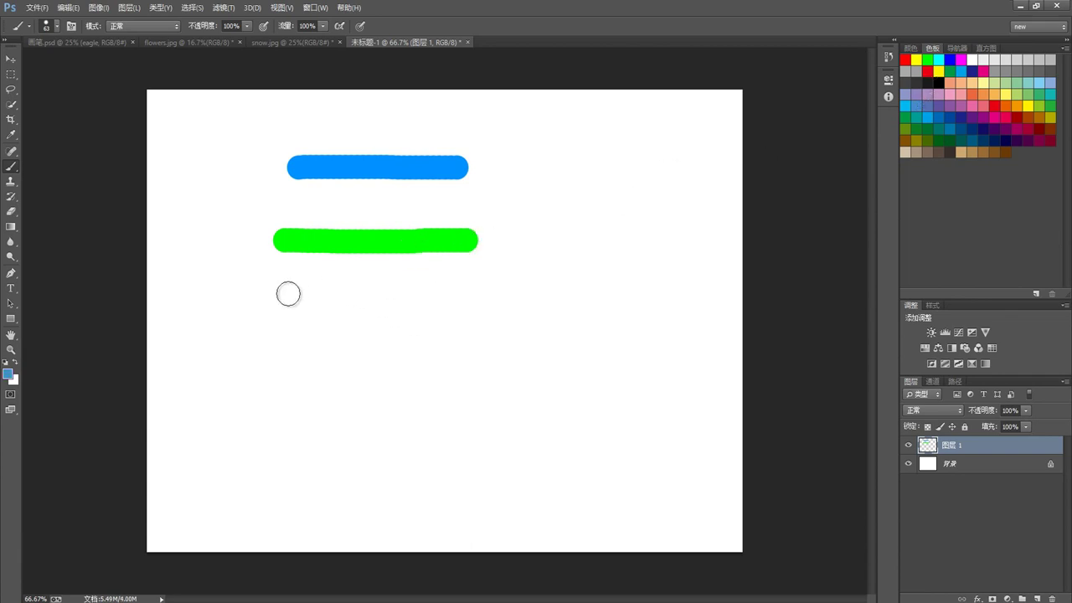
{"action": "mouse_move", "coordinate": [288, 295]}
{"action": "left_mouse_down"}
{"action": "mouse_move", "coordinate": [514, 299]}
{"action": "mouse_move", "coordinate": [278, 297]}
{"action": "mouse_move", "coordinate": [501, 307]}
{"action": "left_mouse_up"}
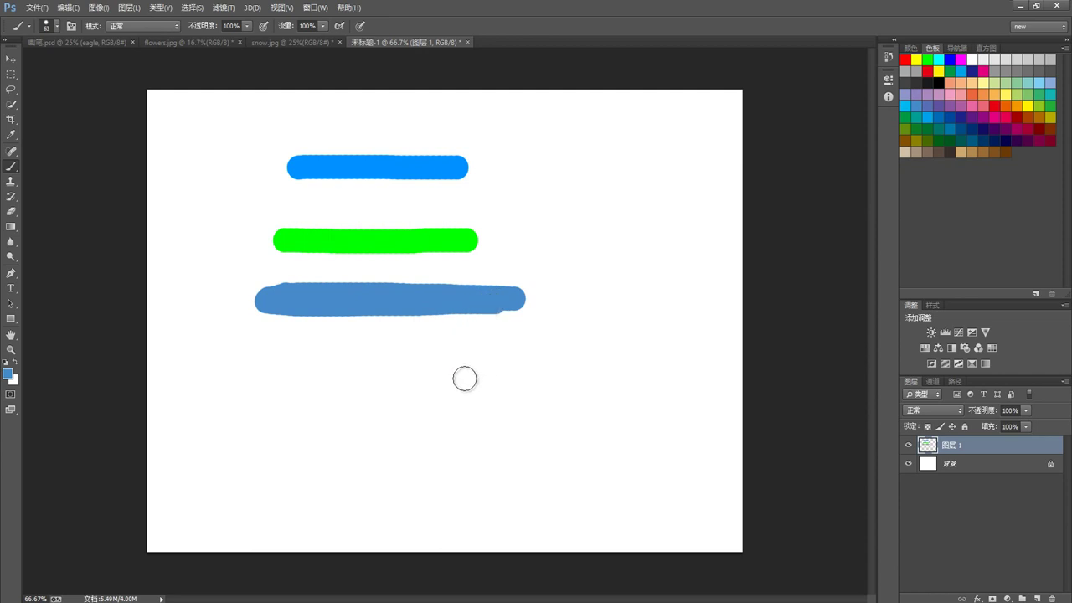
Set the foreground colour to a bright green with the on-canvas HUD colour picker
{"action": "key", "text": "alt"}
{"action": "right_click", "coordinate": [465, 383], "text": "alt+shift"}
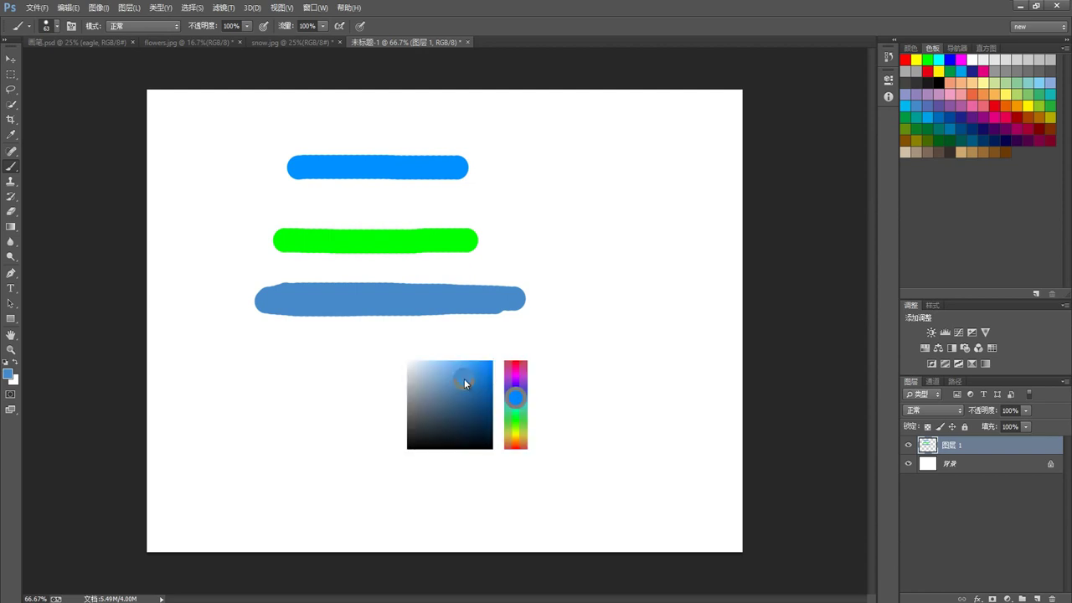
{"action": "left_click_drag", "start_coordinate": [464, 379], "coordinate": [491, 361]}
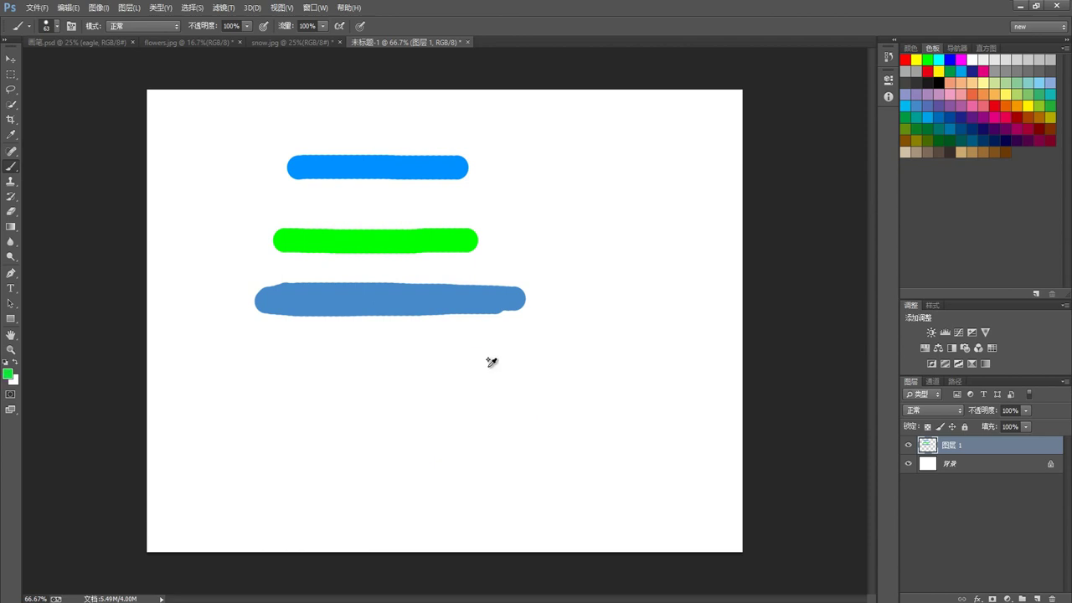
Paint a broad green stroke below the muted blue one, and undo all the colour test strokes
{"action": "left_click_drag", "start_coordinate": [371, 395], "coordinate": [444, 394]}
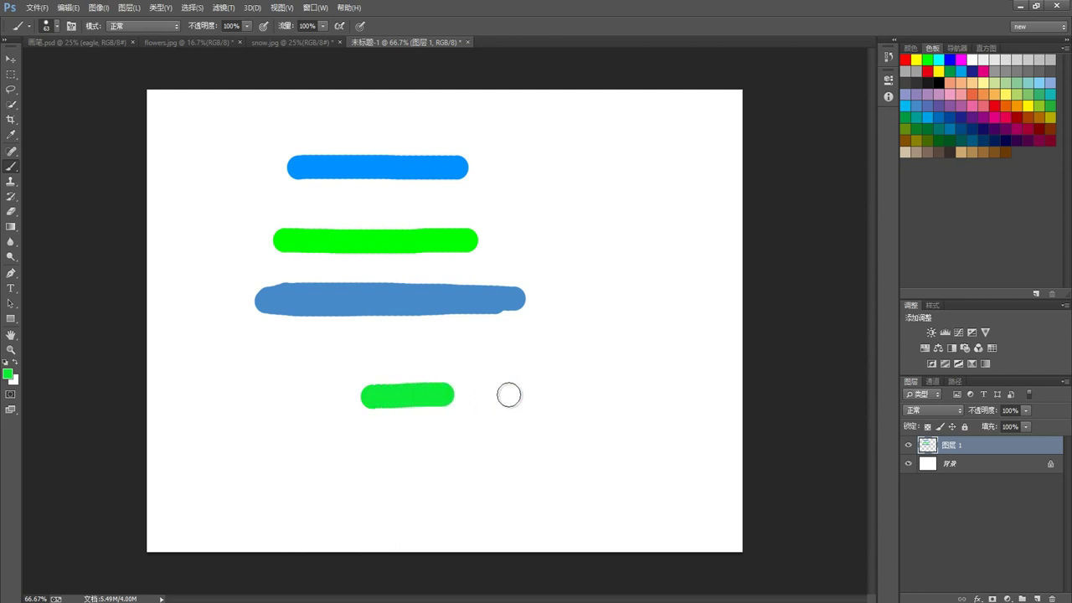
{"action": "mouse_move", "coordinate": [509, 394]}
{"action": "left_mouse_down"}
{"action": "mouse_move", "coordinate": [548, 394]}
{"action": "mouse_move", "coordinate": [365, 409]}
{"action": "mouse_move", "coordinate": [545, 406]}
{"action": "left_mouse_up"}
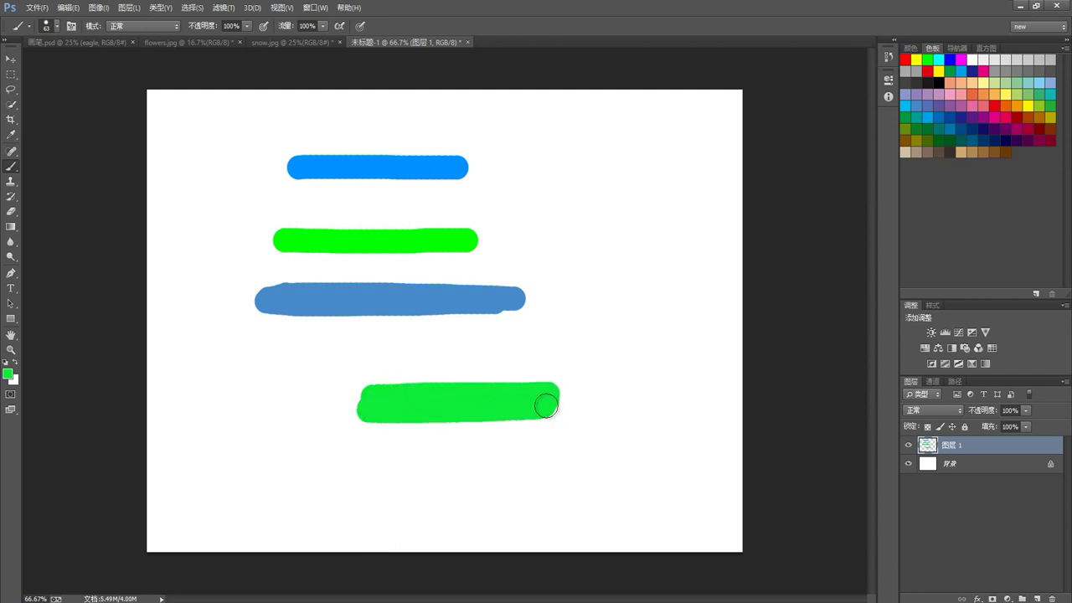
{"action": "key", "text": "ctrl+alt+z"}
{"action": "key", "text": "ctrl+alt+z"}
{"action": "key", "text": "ctrl+alt+z"}
{"action": "key", "text": "ctrl+alt+z"}
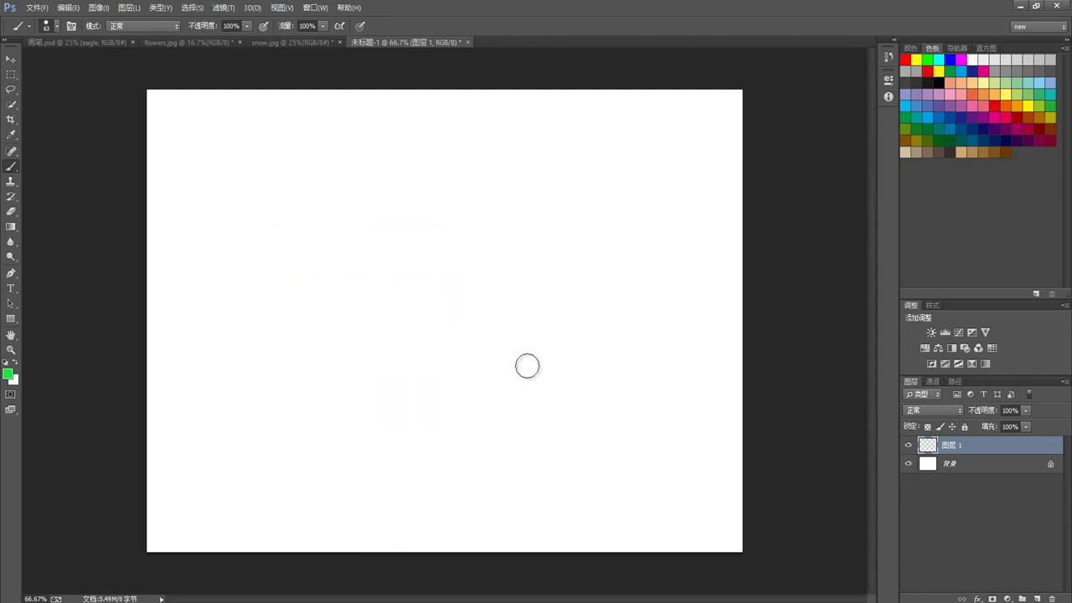
Try connected straight brush lines and a freehand stroke across the upper canvas, and undo them
{"action": "left_click", "coordinate": [235, 153]}
{"action": "left_click", "coordinate": [334, 154], "text": "shift"}
{"action": "left_click", "coordinate": [491, 154], "text": "shift"}
{"action": "left_click_drag", "start_coordinate": [239, 157], "coordinate": [457, 139]}
{"action": "key", "text": "ctrl+alt+z"}
{"action": "key", "text": "ctrl+alt+z"}
{"action": "key", "text": "ctrl+alt+z"}
{"action": "key", "text": "ctrl+alt+z"}
Open the brush preset picker on the canvas and from the tool options to examine size, hardness and presets
{"action": "right_click", "coordinate": [551, 177]}
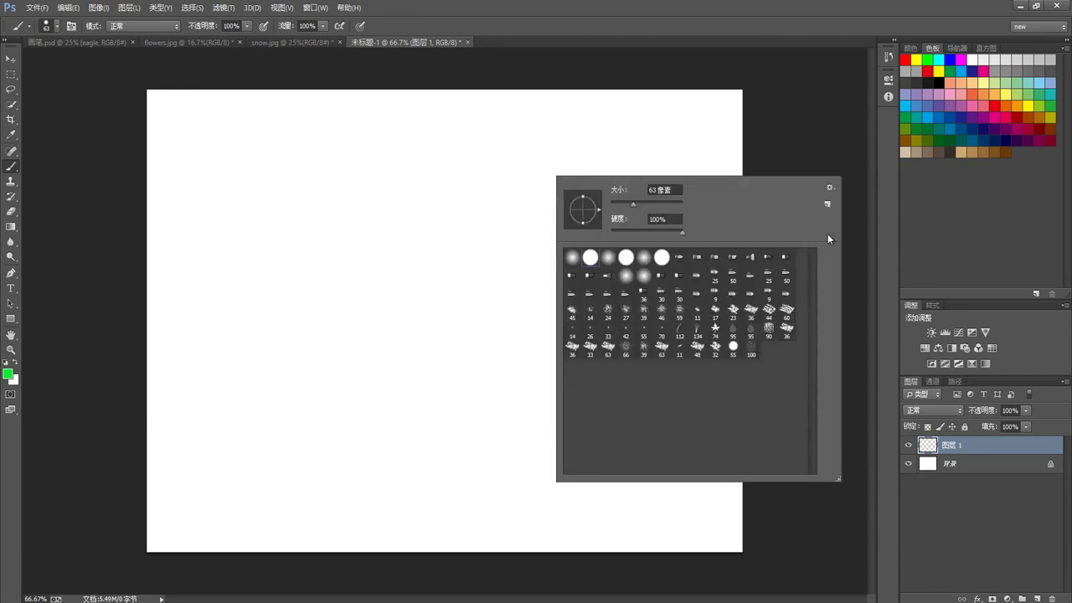
{"action": "left_click", "coordinate": [59, 26]}
{"action": "left_click", "coordinate": [58, 27]}
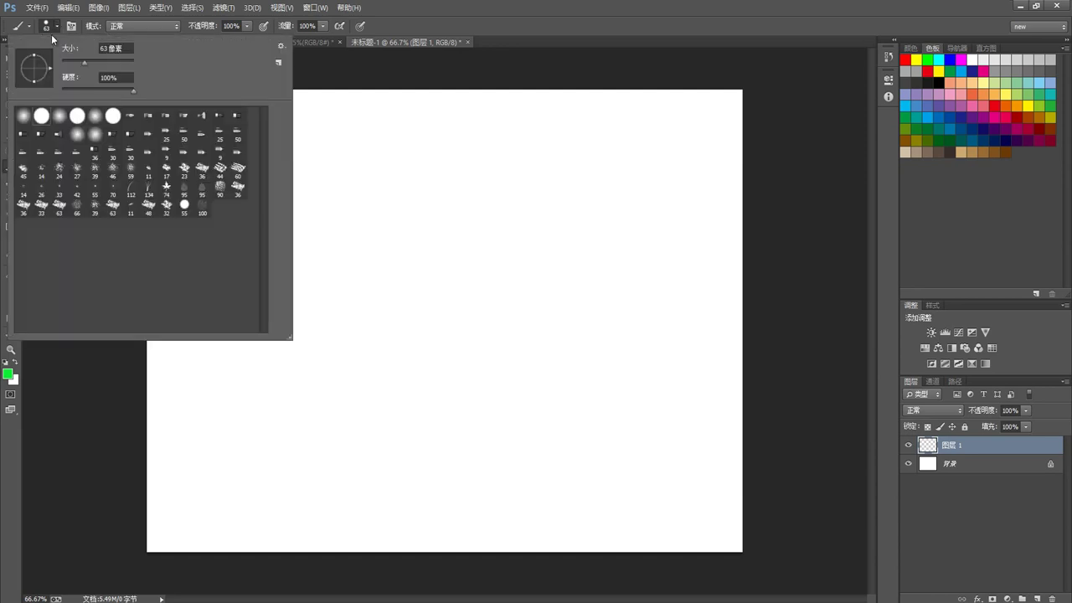
Enlarge the brush to 98 px, choose the soft round preset, and paint a green stroke across the canvas's upper left
{"action": "right_click", "coordinate": [680, 247]}
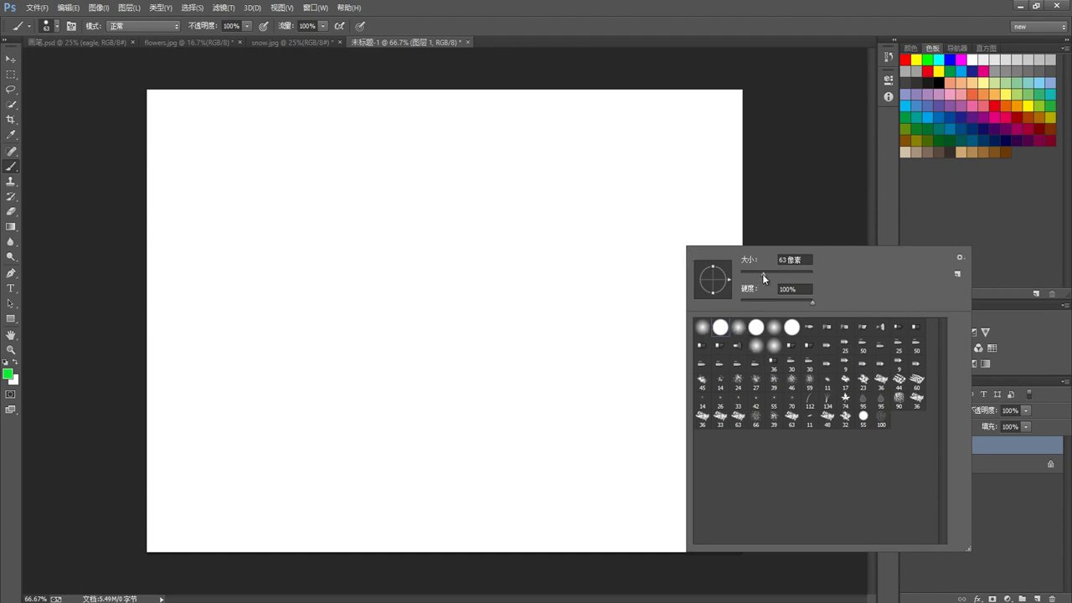
{"action": "left_click_drag", "start_coordinate": [763, 274], "coordinate": [784, 274]}
{"action": "mouse_move", "coordinate": [811, 300]}
{"action": "left_mouse_down"}
{"action": "mouse_move", "coordinate": [771, 301]}
{"action": "mouse_move", "coordinate": [815, 303]}
{"action": "left_mouse_up"}
{"action": "left_click", "coordinate": [702, 328]}
{"action": "left_click_drag", "start_coordinate": [253, 143], "coordinate": [399, 149]}
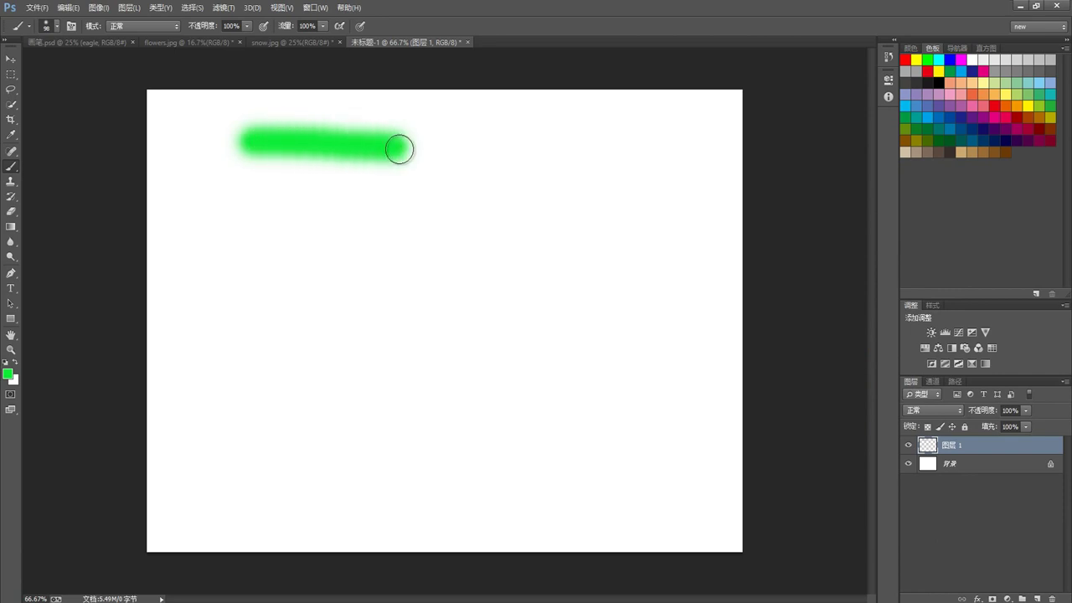
Set the foreground colour to red (#ec0d0d) in the Color Picker, and undo the soft green stroke
{"action": "left_click", "coordinate": [8, 373]}
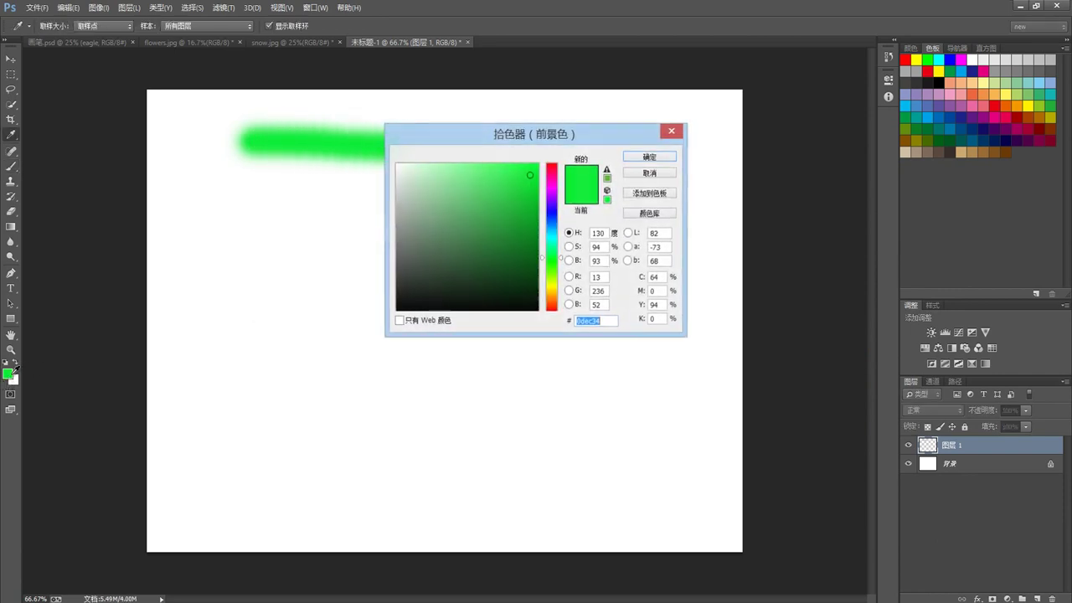
{"action": "left_click", "coordinate": [555, 164]}
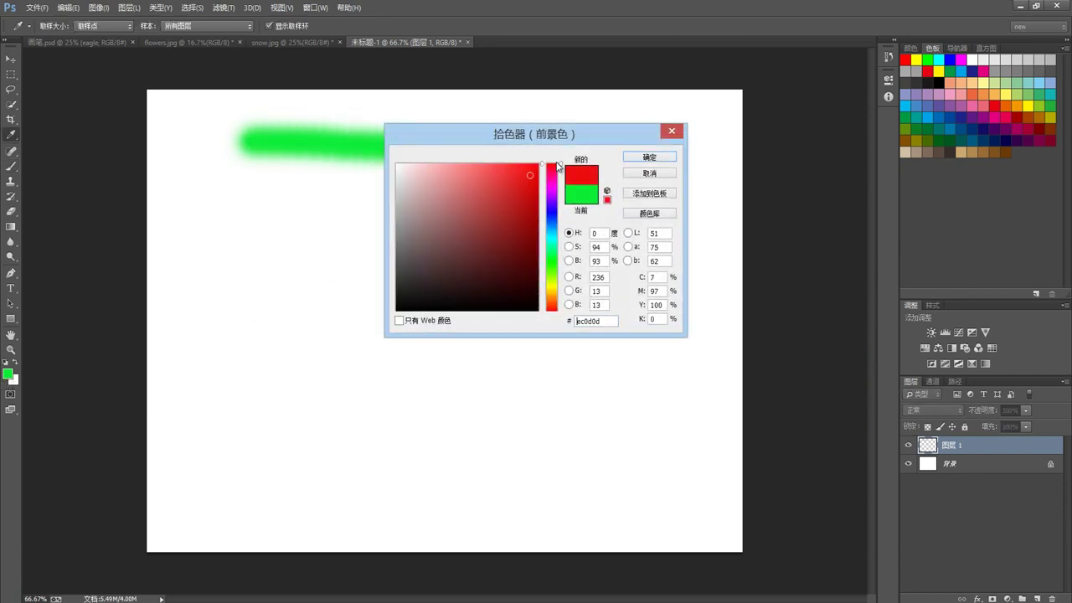
{"action": "left_click", "coordinate": [649, 156]}
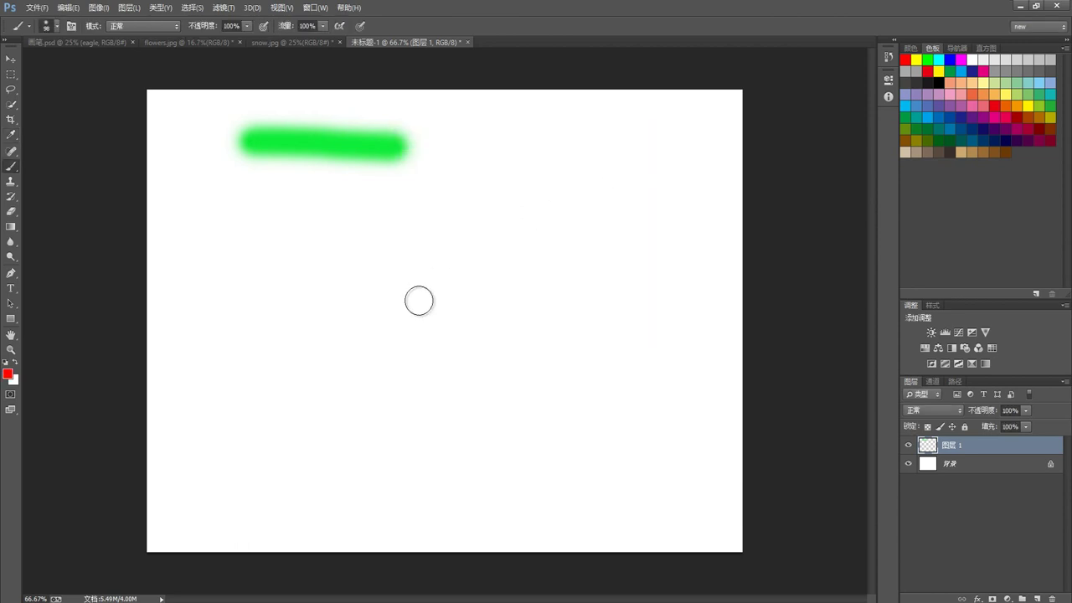
{"action": "key", "text": "ctrl+z"}
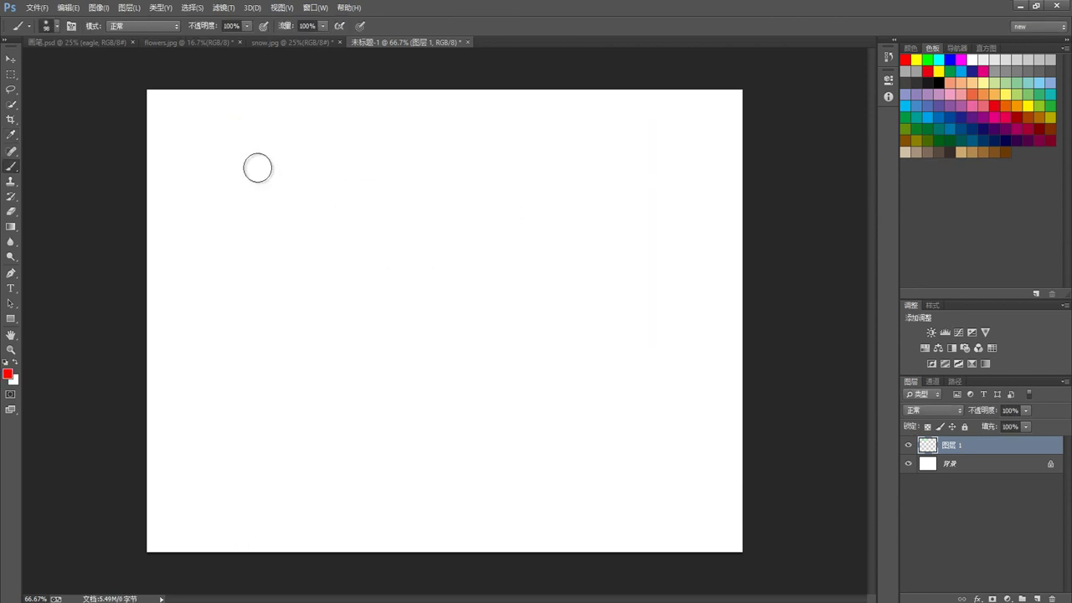
Paint a soft-edged red stroke in the canvas's upper left, and a matching stroke beneath it with the hard round preset
{"action": "left_click_drag", "start_coordinate": [261, 147], "coordinate": [407, 144]}
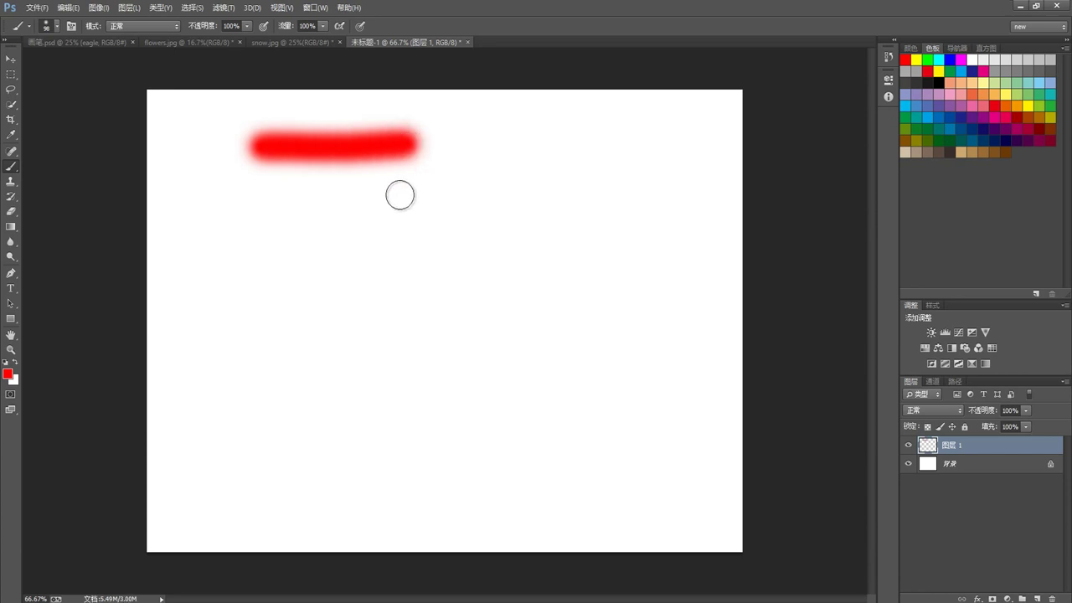
{"action": "right_click", "coordinate": [663, 206]}
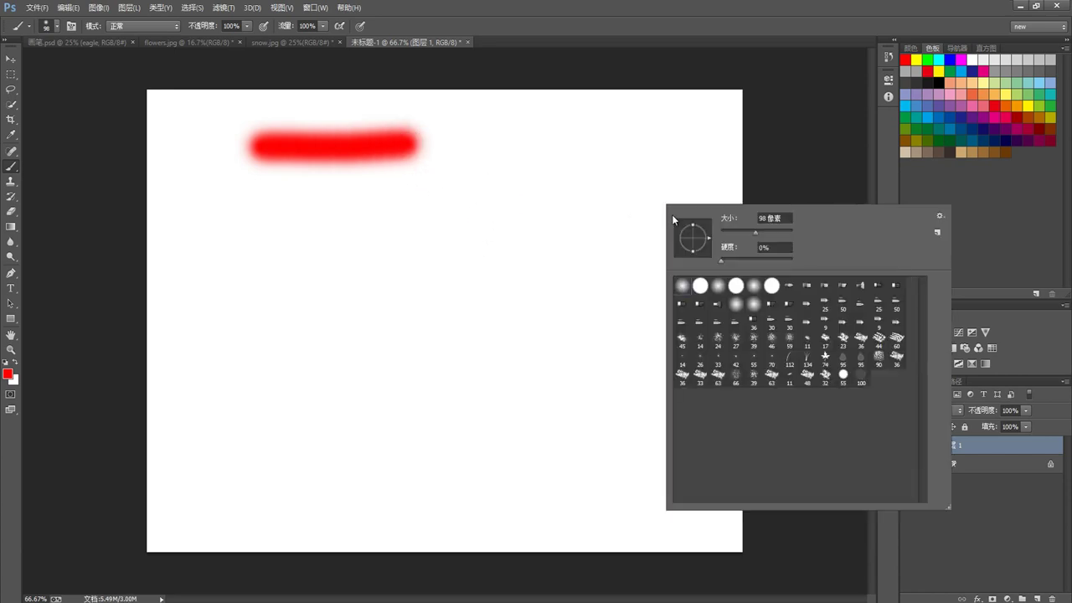
{"action": "left_click", "coordinate": [707, 284]}
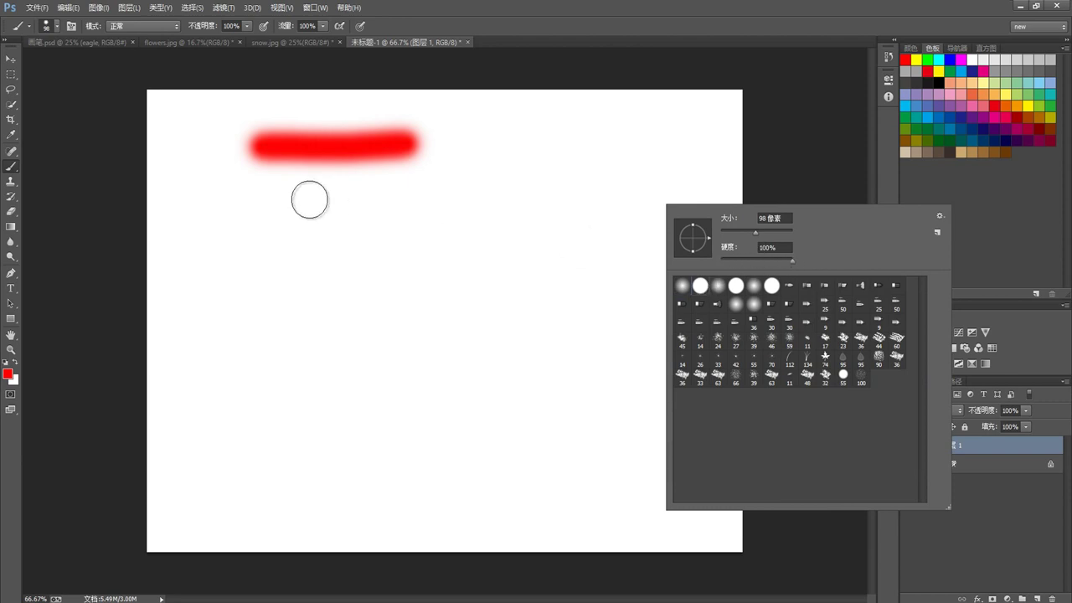
{"action": "left_click", "coordinate": [701, 286]}
{"action": "left_click", "coordinate": [261, 213]}
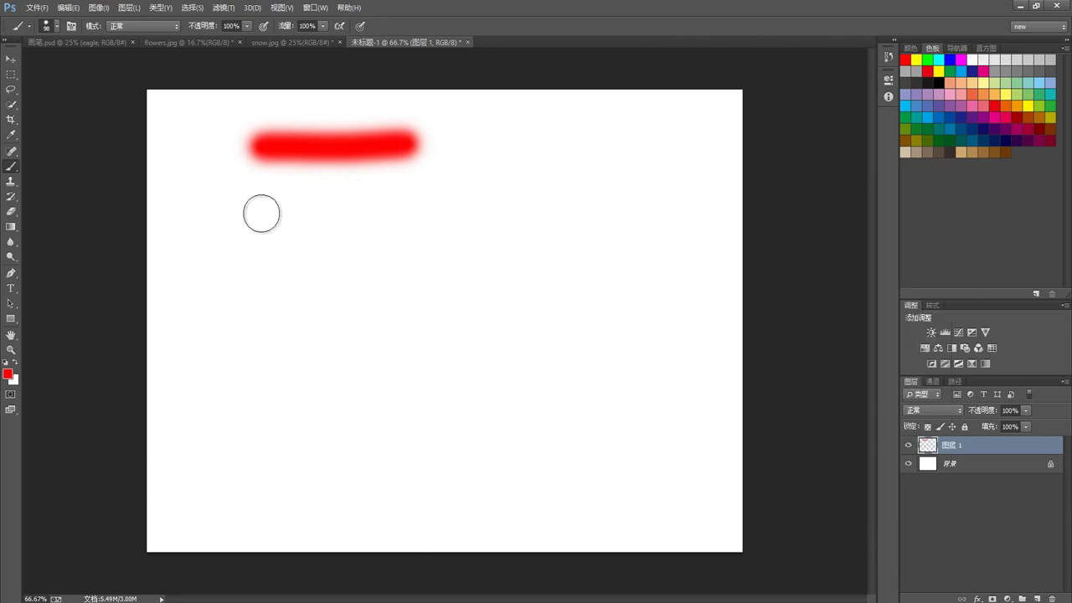
{"action": "left_click_drag", "start_coordinate": [261, 214], "coordinate": [397, 216]}
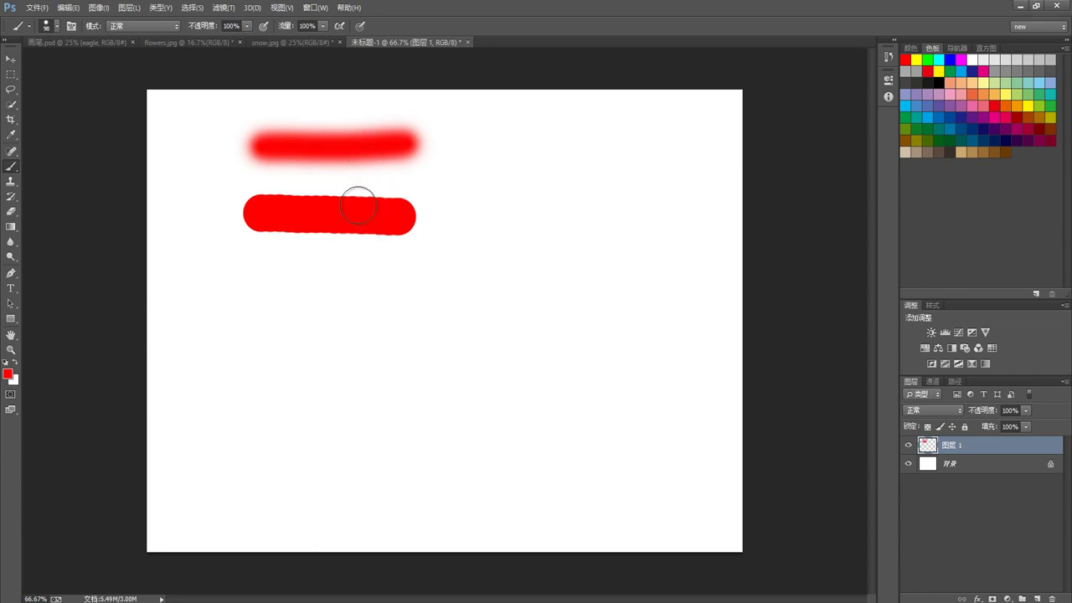
Select two different bristle brush presets to examine their bristle tip previews
{"action": "right_click", "coordinate": [589, 213]}
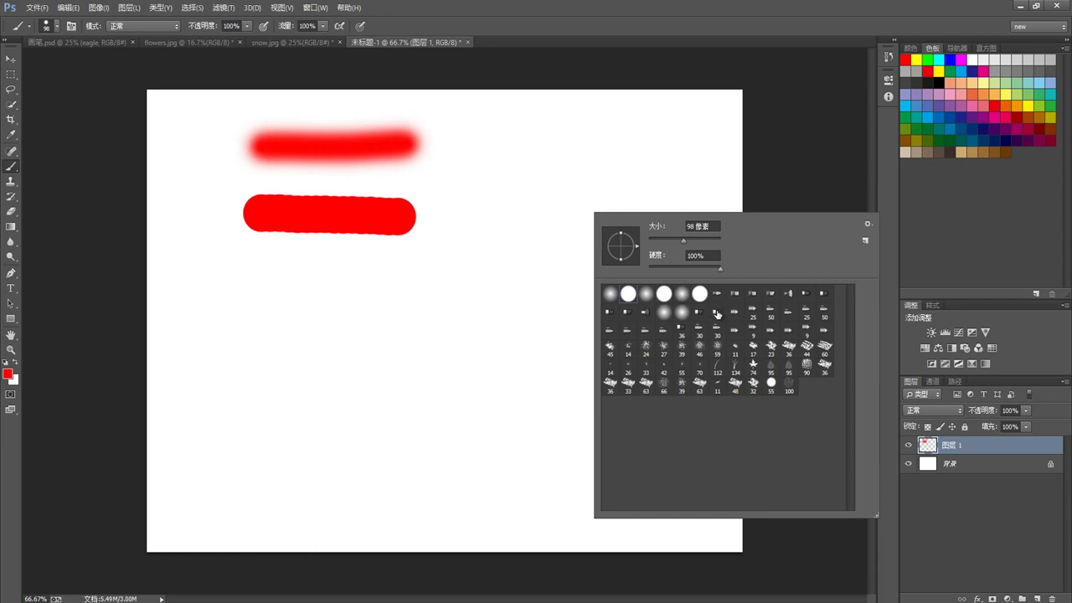
{"action": "left_click", "coordinate": [716, 312]}
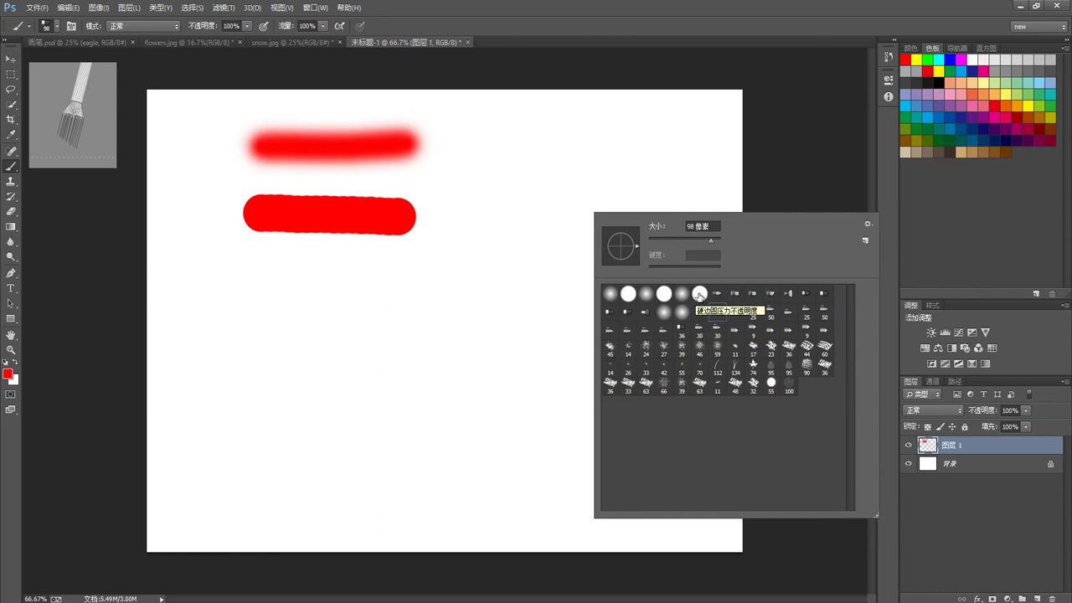
{"action": "left_click", "coordinate": [734, 295]}
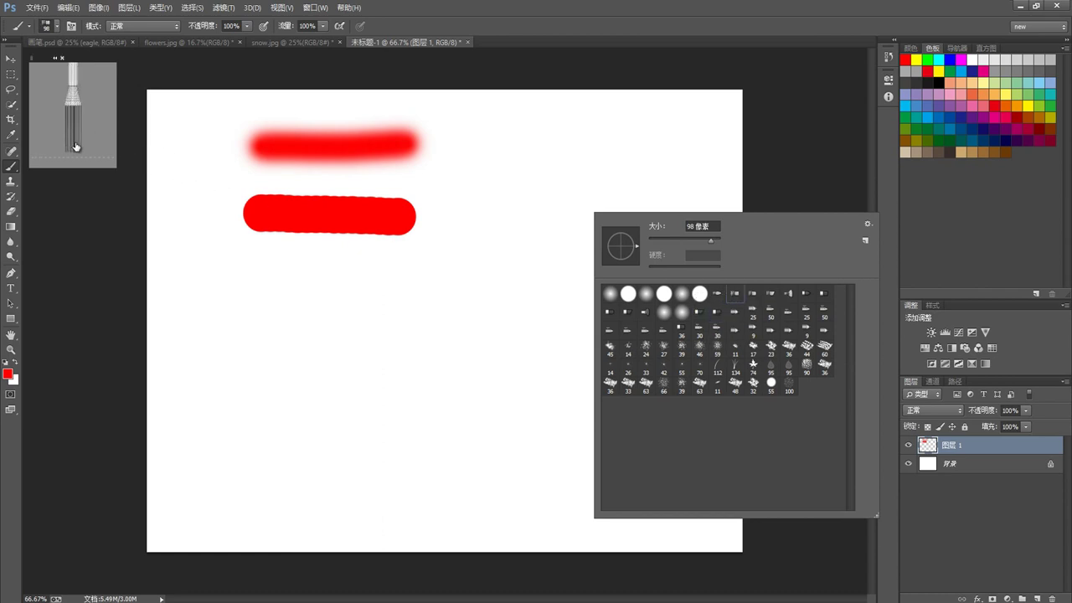
Choose the 74 px maple leaf preset, enlarge it to 194 px, and scatter leaves across the canvas
{"action": "left_click", "coordinate": [752, 366]}
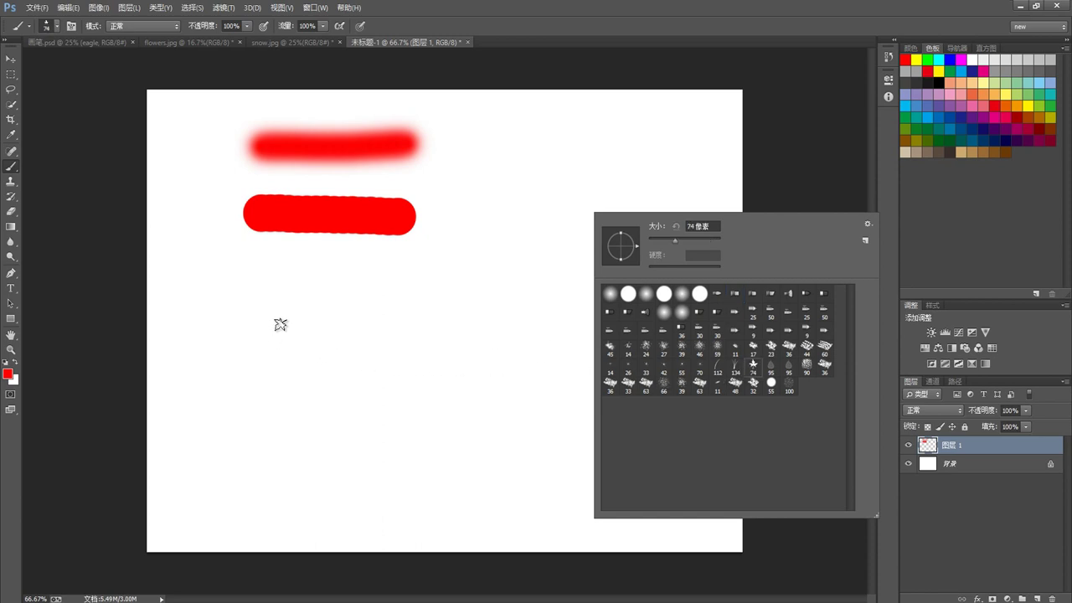
{"action": "left_click_drag", "start_coordinate": [677, 240], "coordinate": [678, 239]}
{"action": "left_click", "coordinate": [311, 310]}
{"action": "left_click_drag", "start_coordinate": [280, 317], "coordinate": [347, 290]}
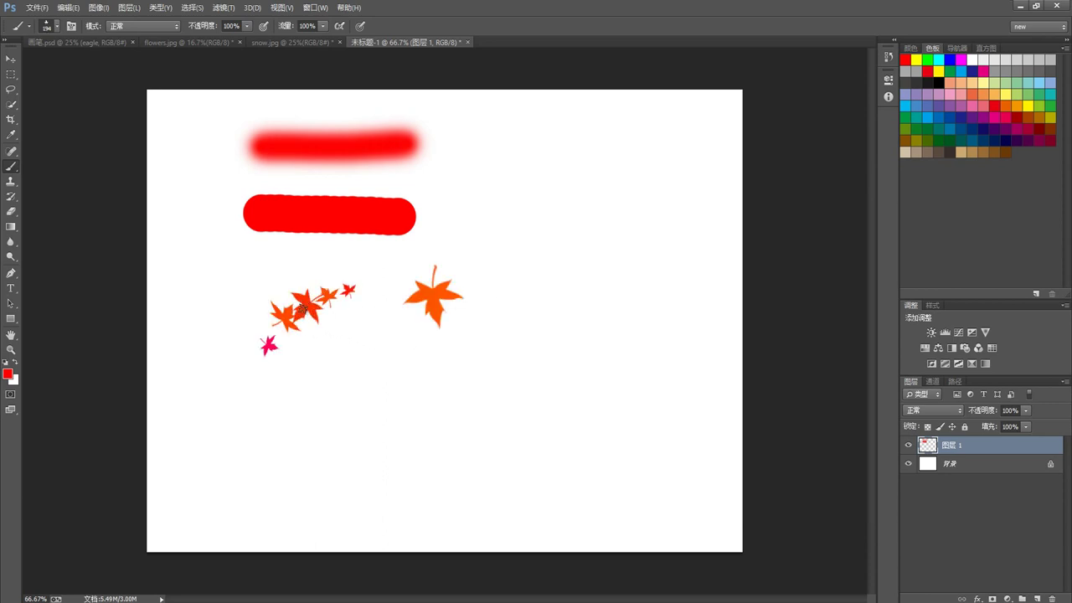
{"action": "left_click", "coordinate": [540, 199]}
{"action": "left_click", "coordinate": [540, 193]}
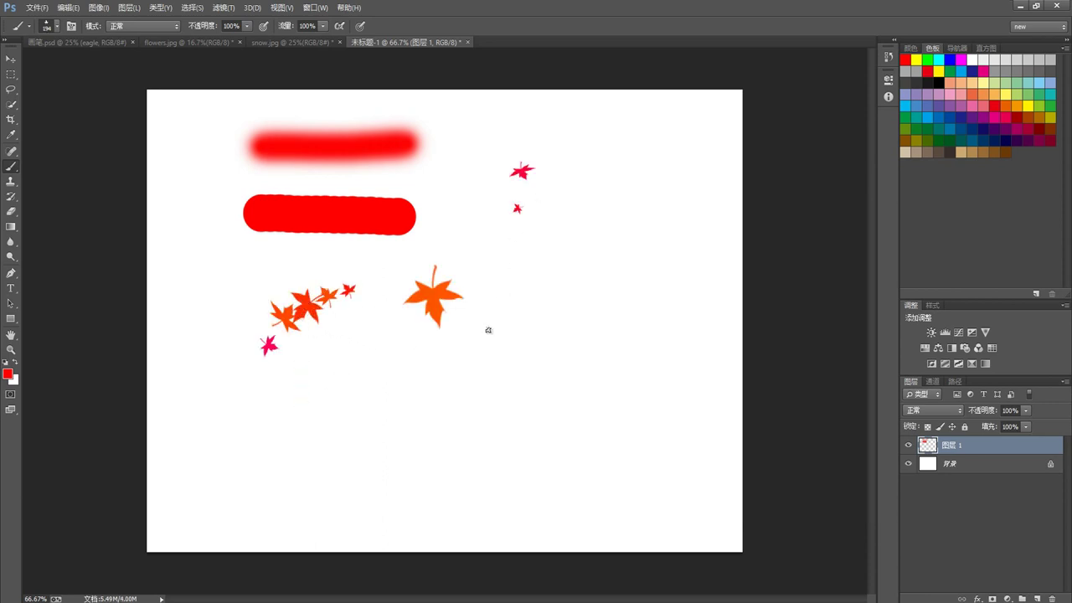
{"action": "left_click", "coordinate": [398, 346]}
{"action": "left_click", "coordinate": [435, 406]}
{"action": "left_click_drag", "start_coordinate": [524, 343], "coordinate": [527, 402]}
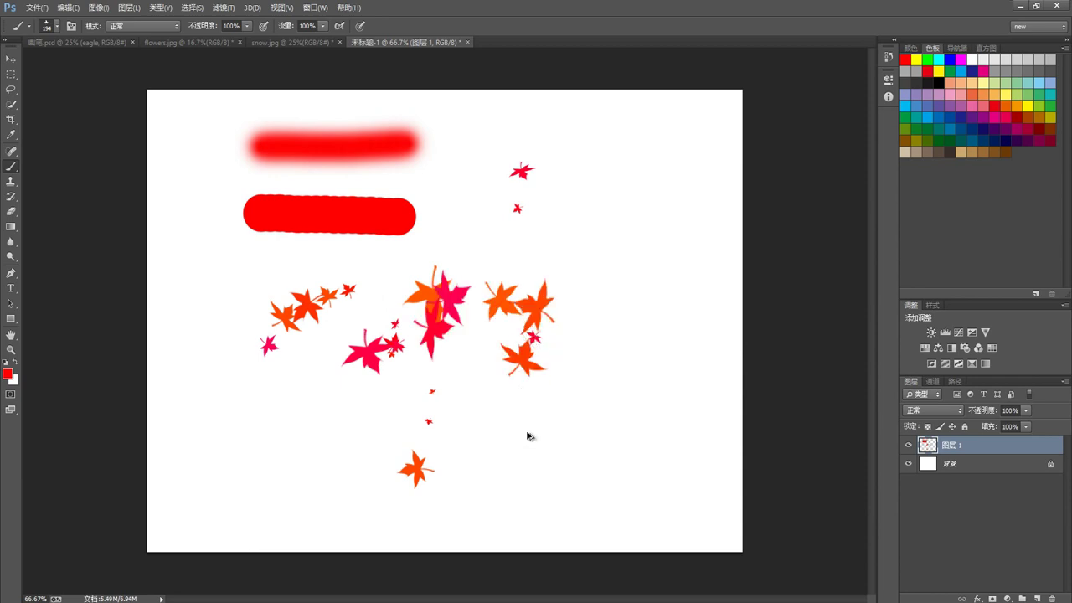
Undo all the maple leaves and both red strokes to clear the layer
{"action": "key", "text": "ctrl+alt+z"}
{"action": "key", "text": "ctrl+alt+z"}
{"action": "key", "text": "ctrl+alt+z"}
{"action": "key", "text": "ctrl+alt+z"}
{"action": "key", "text": "ctrl+alt+z"}
{"action": "key", "text": "ctrl+alt+z"}
{"action": "key", "text": "ctrl+alt+z"}
{"action": "key", "text": "ctrl+alt+z"}
{"action": "key", "text": "ctrl+alt+z"}
{"action": "key", "text": "ctrl+alt+z"}
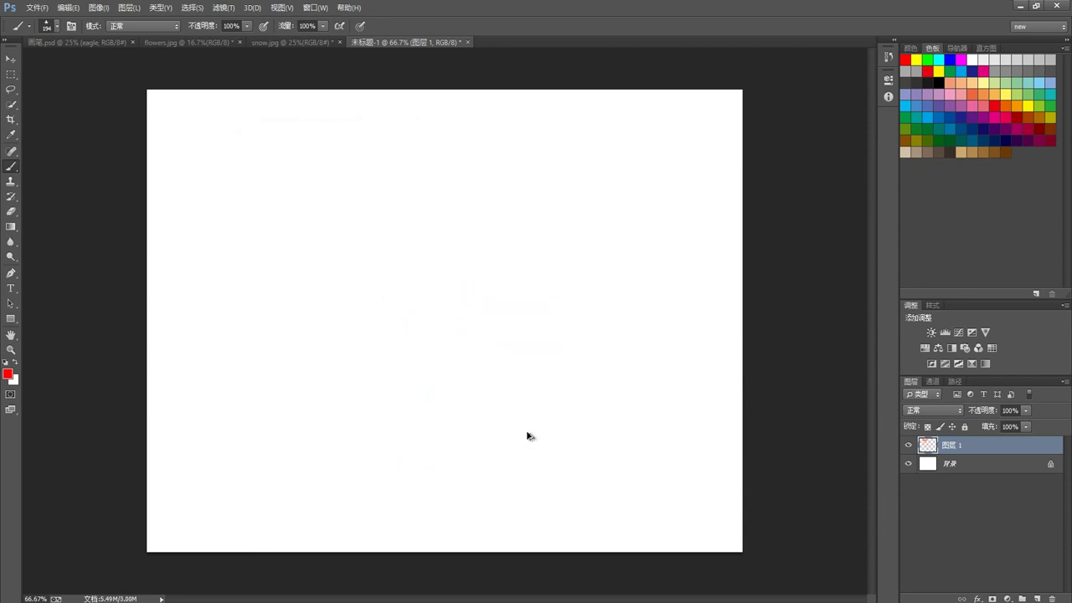
Select the hard round preset and set its size to 300 px and its hardness to 50%
{"action": "right_click", "coordinate": [658, 181]}
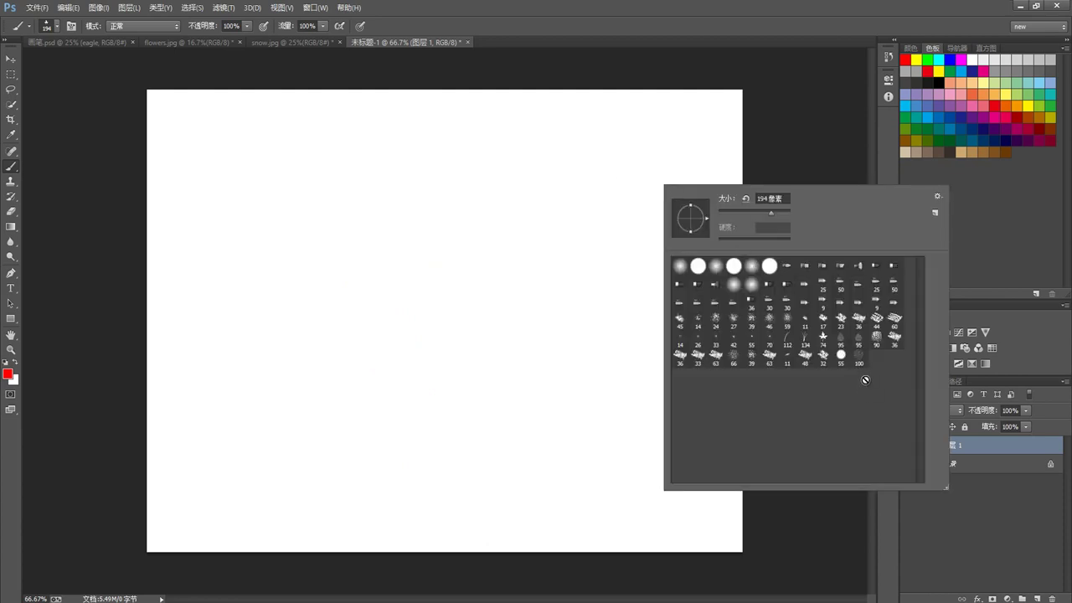
{"action": "left_click", "coordinate": [698, 266]}
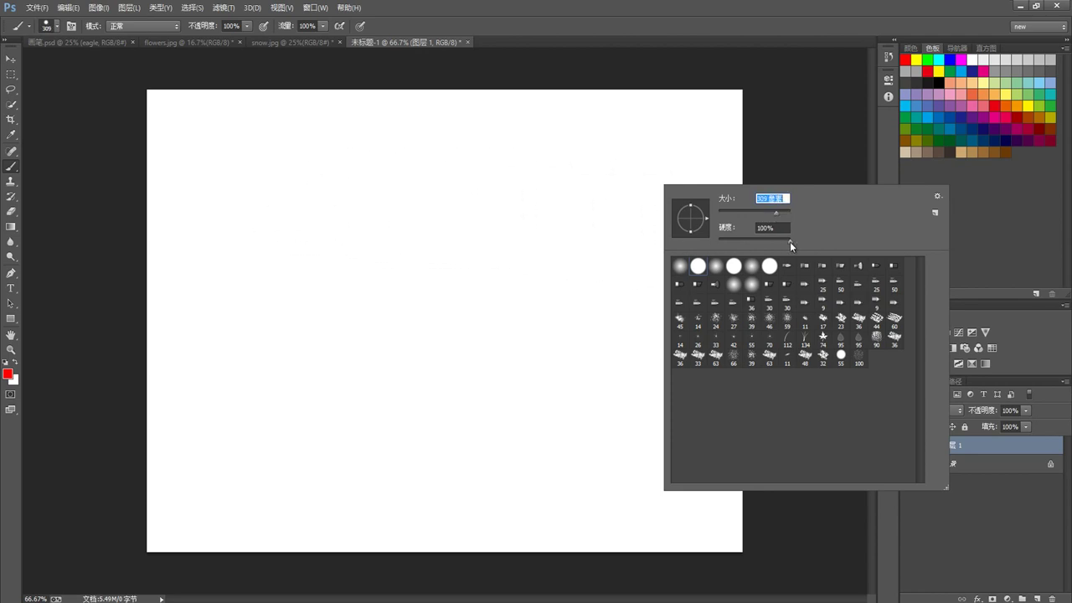
{"action": "left_click_drag", "start_coordinate": [792, 241], "coordinate": [783, 241]}
{"action": "left_click", "coordinate": [770, 200]}
{"action": "type", "text": "300"}
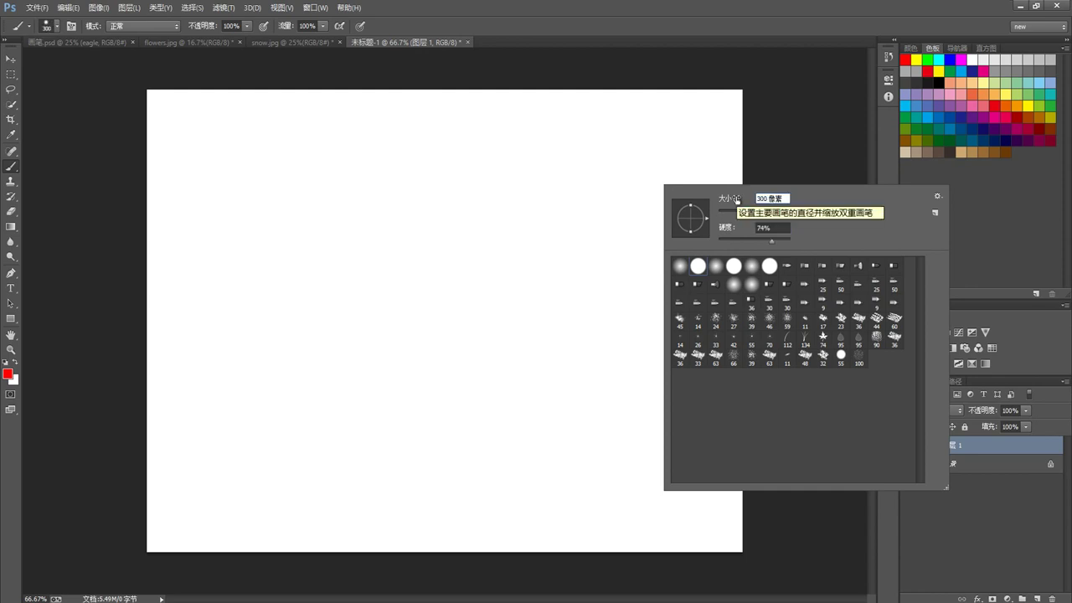
{"action": "left_click", "coordinate": [732, 227]}
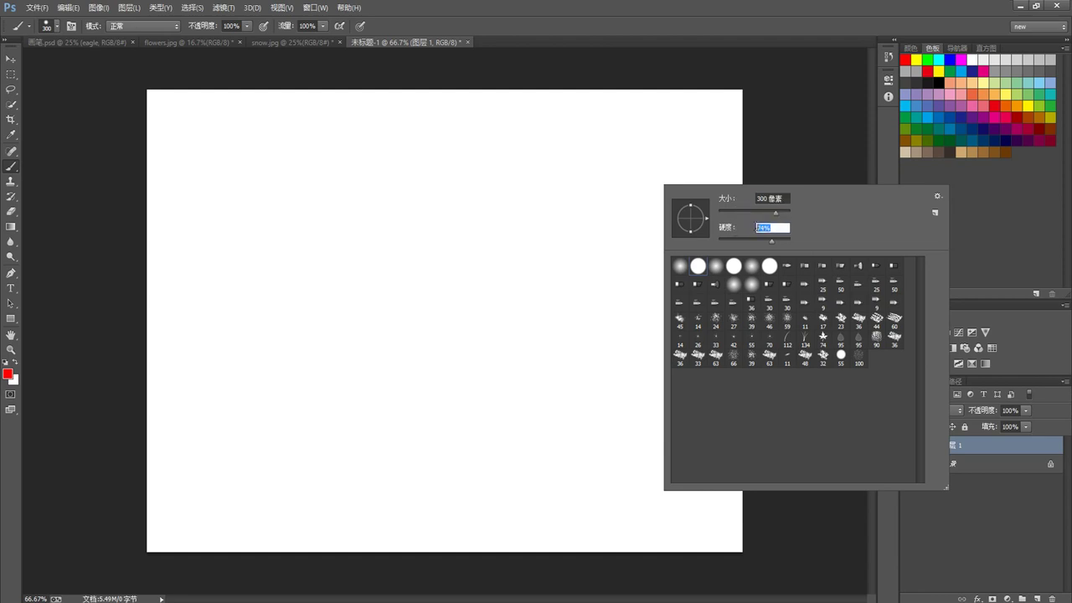
{"action": "type", "text": "50"}
Save the adjusted brush as a new preset named 300-50, with its brush size captured
{"action": "left_click", "coordinate": [938, 196]}
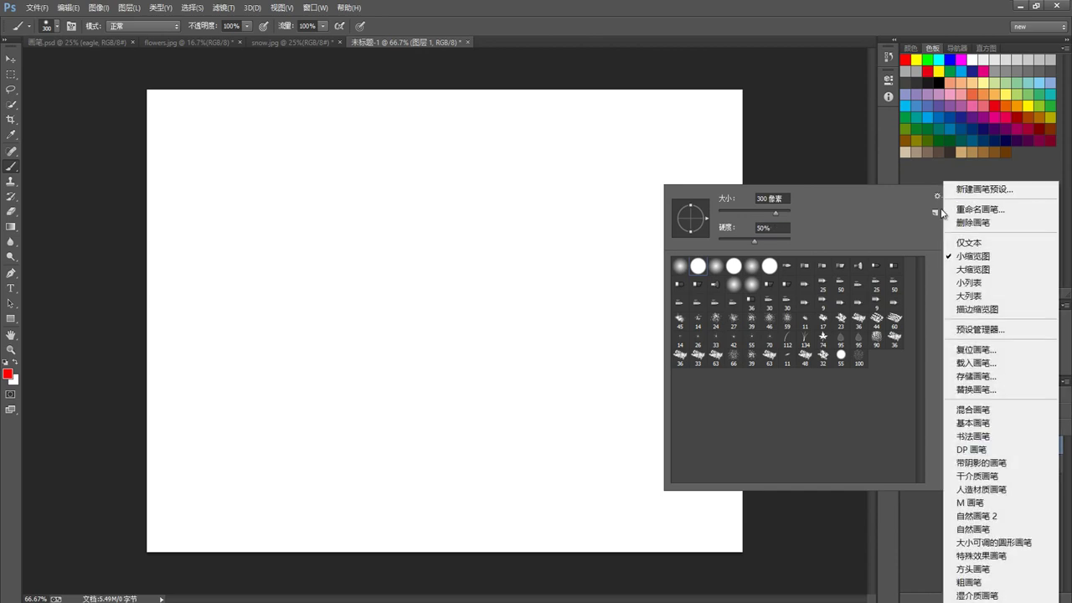
{"action": "left_click", "coordinate": [935, 212]}
{"action": "left_click", "coordinate": [935, 213]}
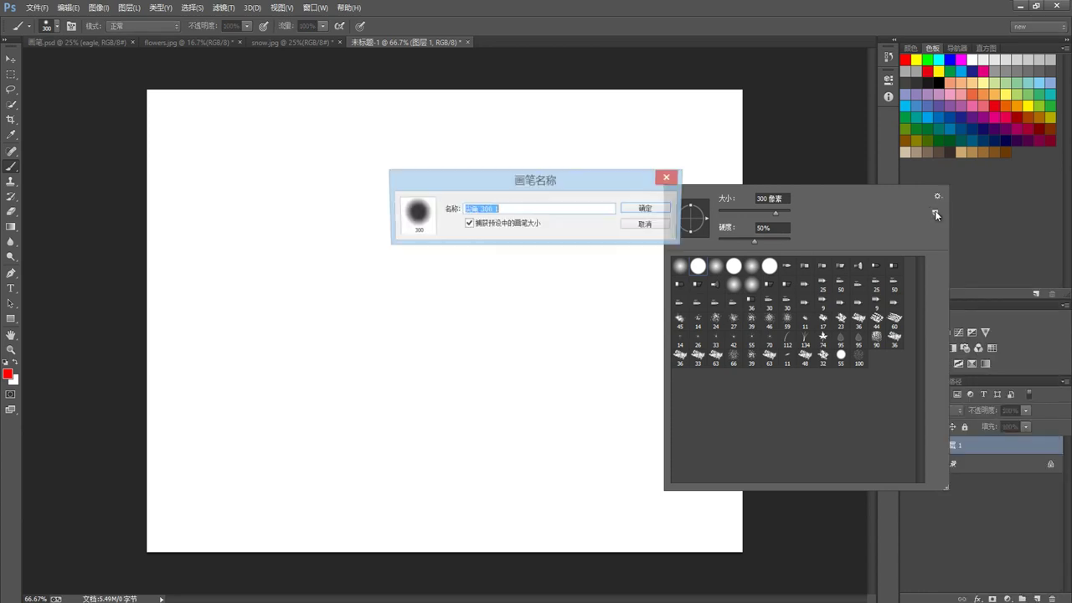
{"action": "left_click_drag", "start_coordinate": [479, 208], "coordinate": [455, 212]}
{"action": "key", "text": "BackSpace"}
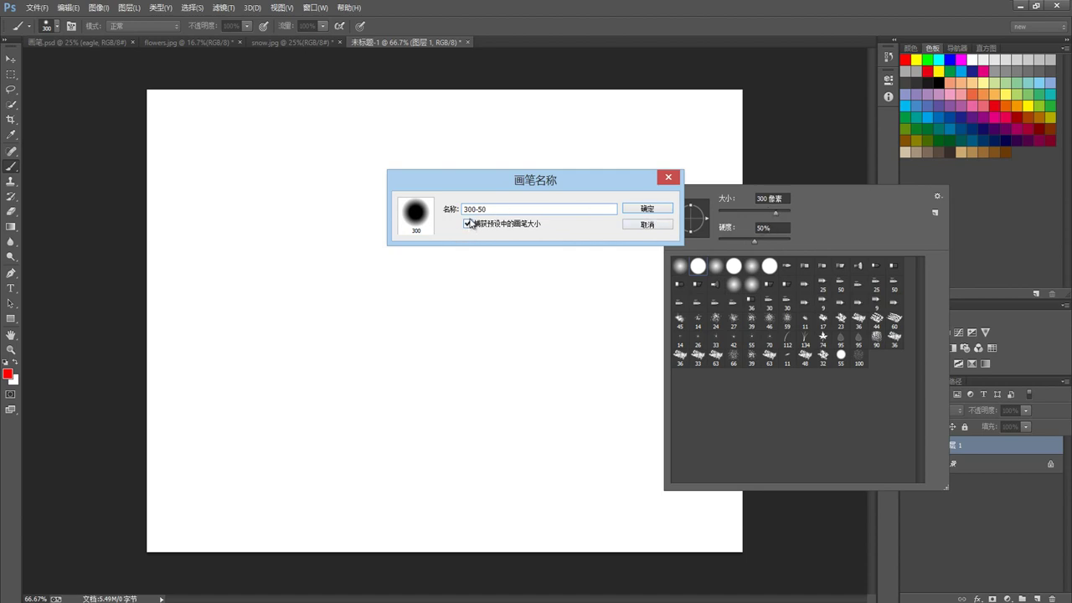
{"action": "left_click", "coordinate": [641, 212]}
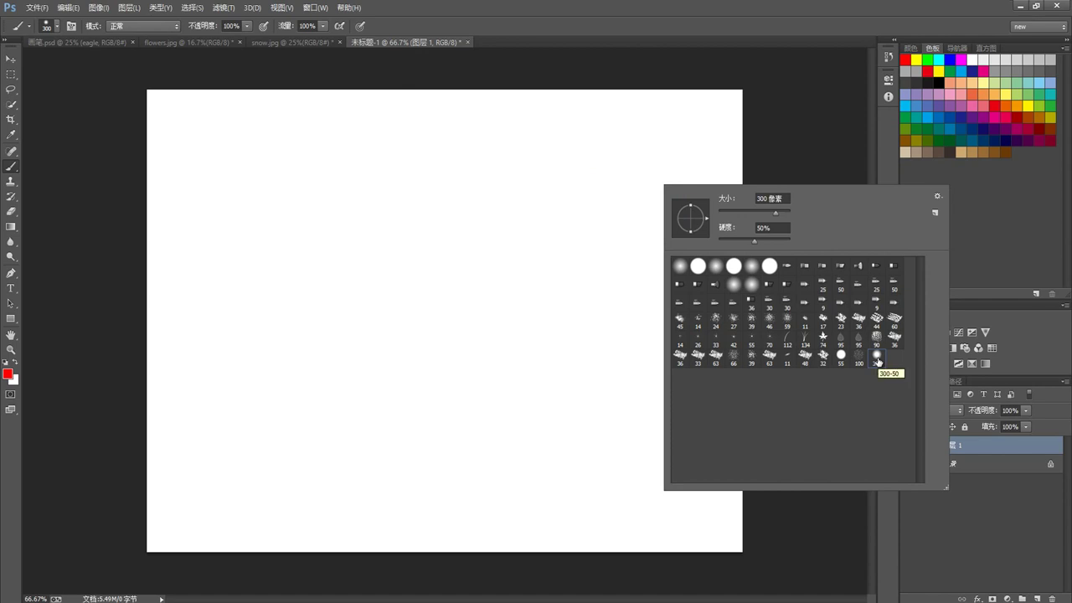
Try the 300-50 brush with a red dot and broad freehand strokes on the canvas, and undo them all
{"action": "left_click", "coordinate": [259, 189]}
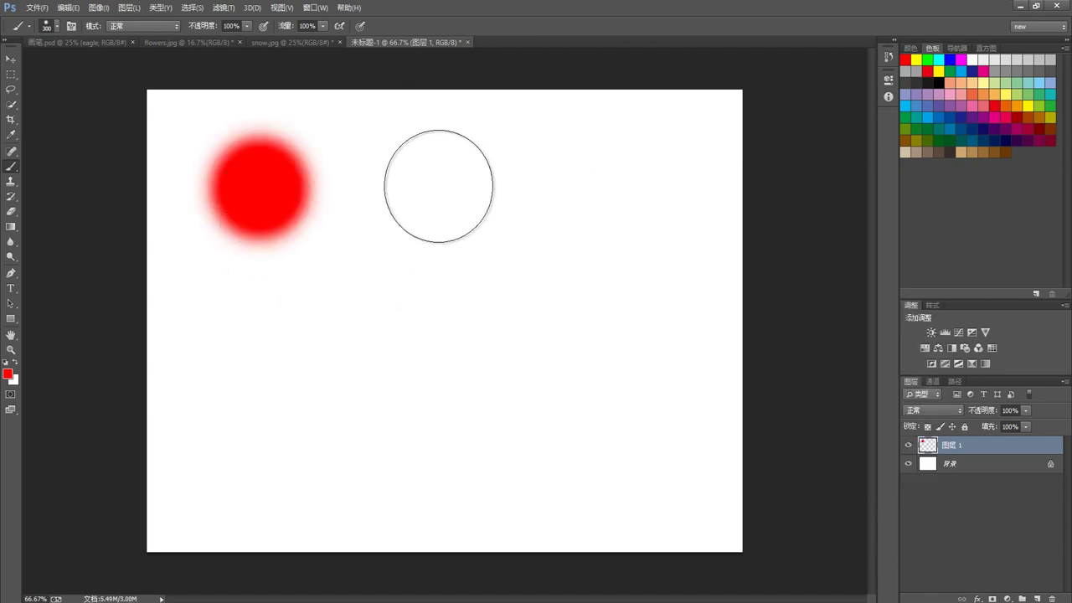
{"action": "mouse_move", "coordinate": [409, 179]}
{"action": "left_mouse_down"}
{"action": "mouse_move", "coordinate": [562, 186]}
{"action": "mouse_move", "coordinate": [410, 285]}
{"action": "left_mouse_up"}
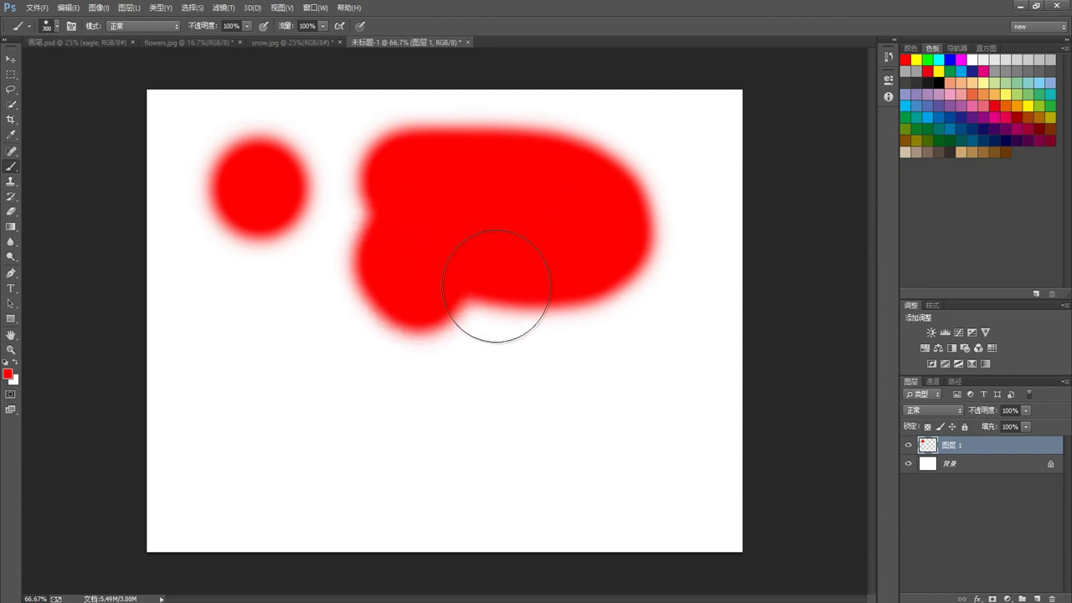
{"action": "mouse_move", "coordinate": [495, 285]}
{"action": "left_mouse_down"}
{"action": "mouse_move", "coordinate": [575, 244]}
{"action": "mouse_move", "coordinate": [510, 306]}
{"action": "left_mouse_up"}
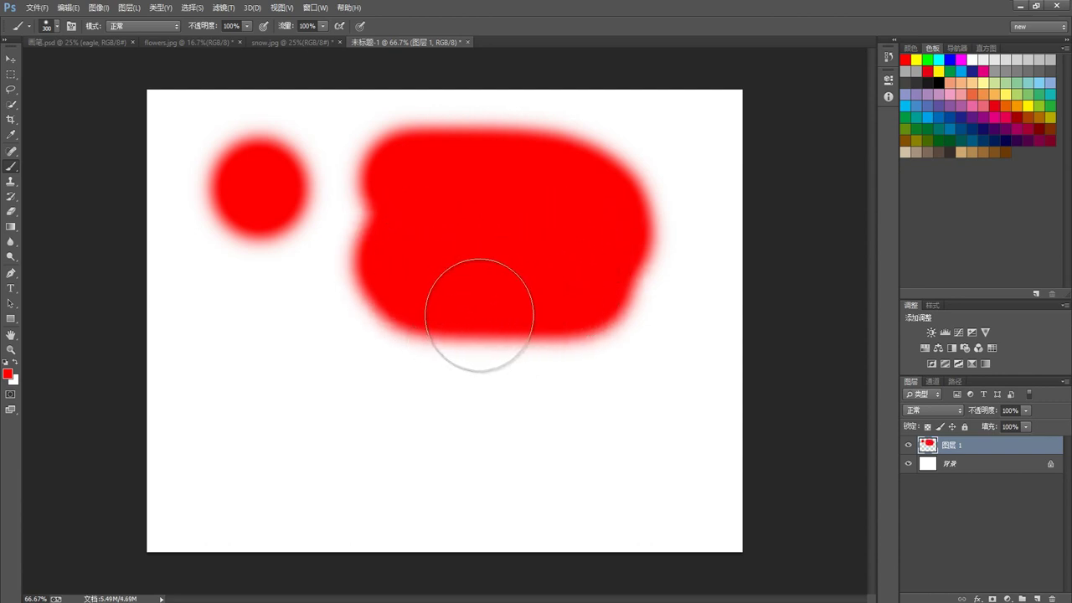
{"action": "key", "text": "ctrl+alt+z"}
{"action": "key", "text": "ctrl+alt+z"}
{"action": "key", "text": "ctrl+alt+z"}
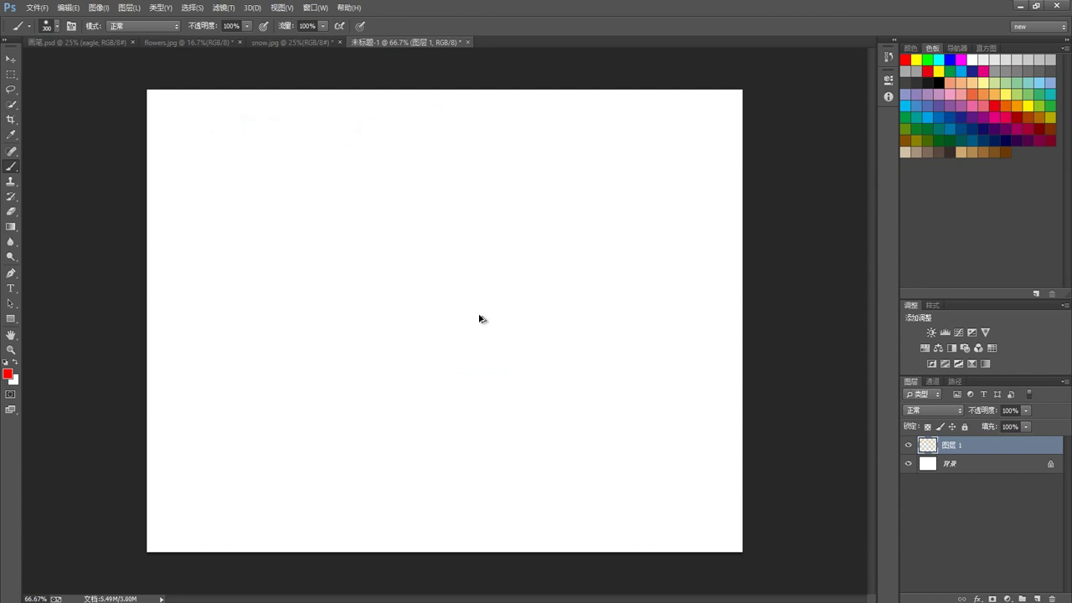
Switch the brush preset display to large thumbnails, and change it to the small list view
{"action": "right_click", "coordinate": [478, 201]}
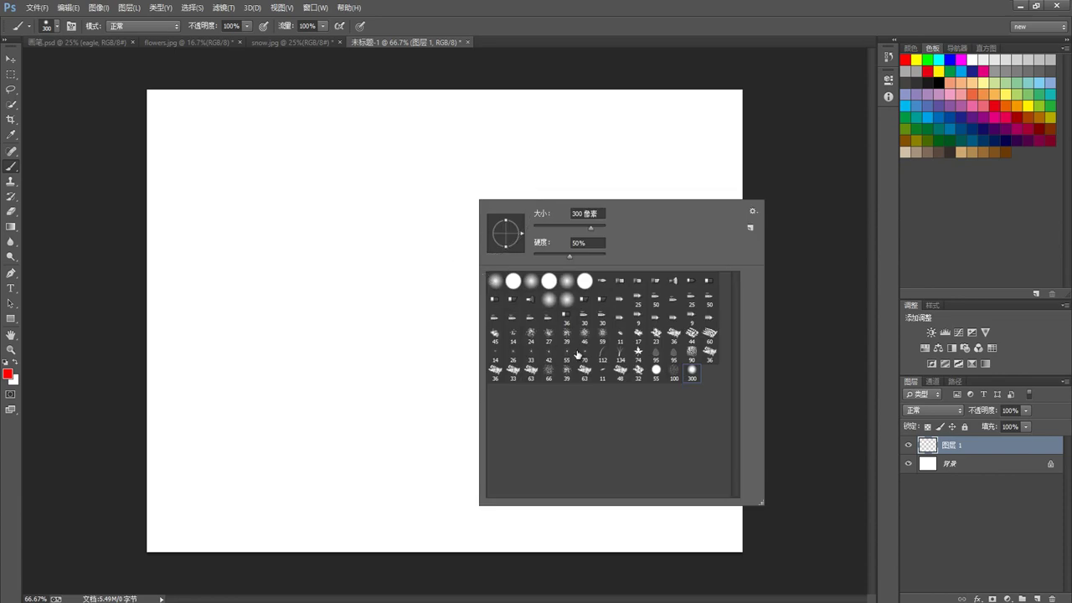
{"action": "left_click", "coordinate": [752, 211]}
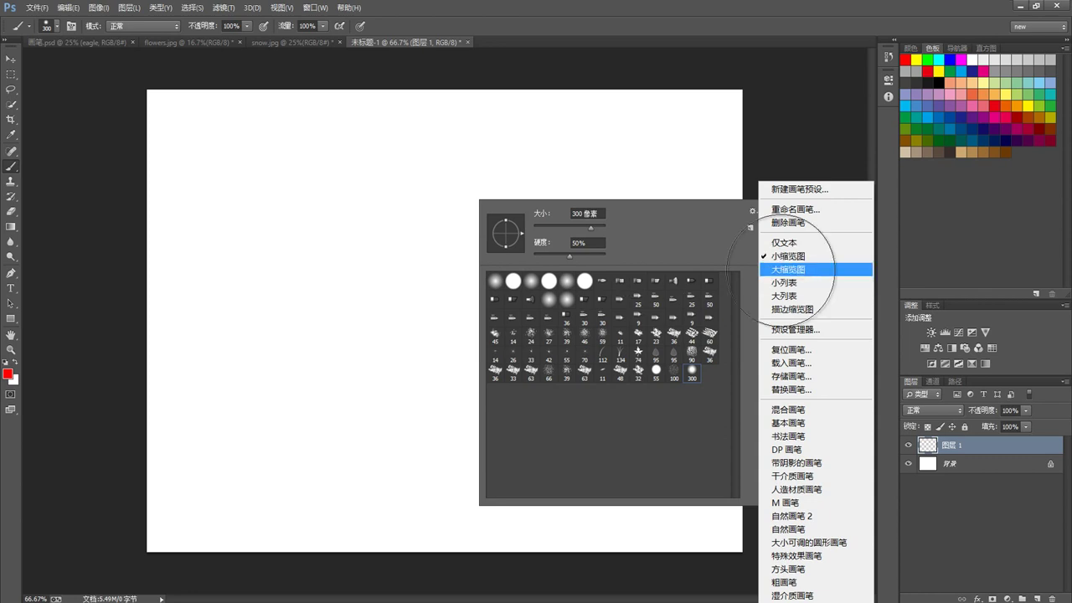
{"action": "left_click", "coordinate": [783, 269]}
{"action": "left_click", "coordinate": [752, 211]}
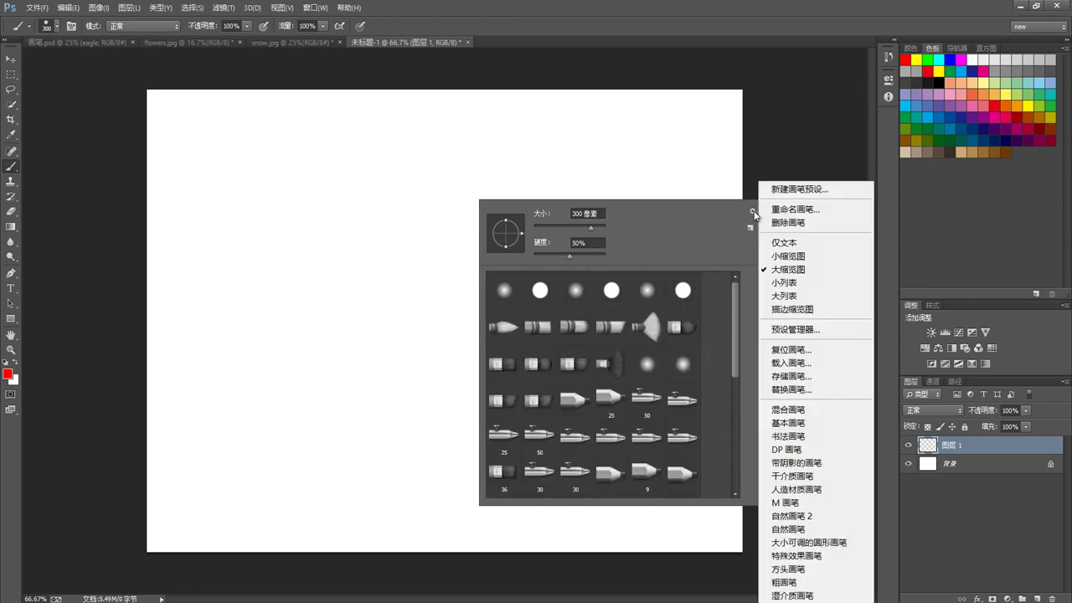
{"action": "left_click", "coordinate": [783, 282]}
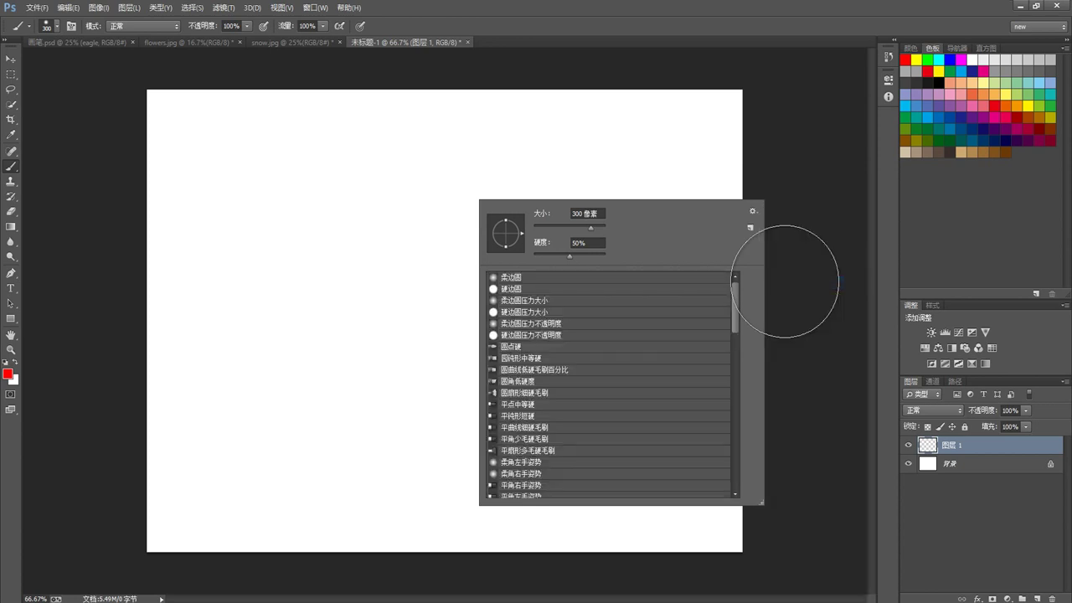
Switch the brush preset display to the large list view, and change it to small thumbnails
{"action": "left_click", "coordinate": [752, 211]}
{"action": "left_click", "coordinate": [782, 294]}
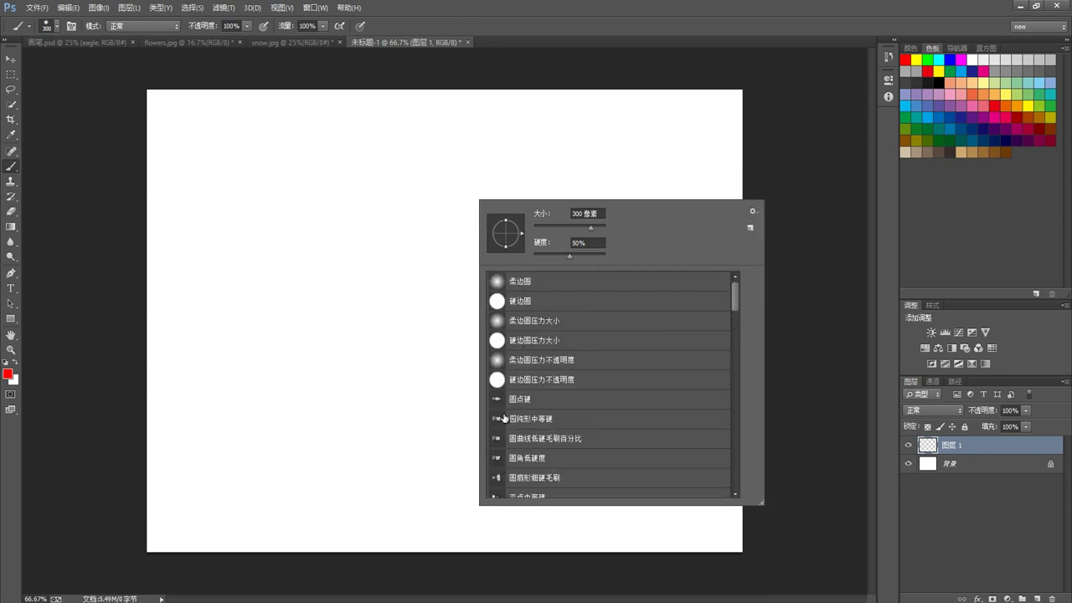
{"action": "left_click", "coordinate": [752, 211]}
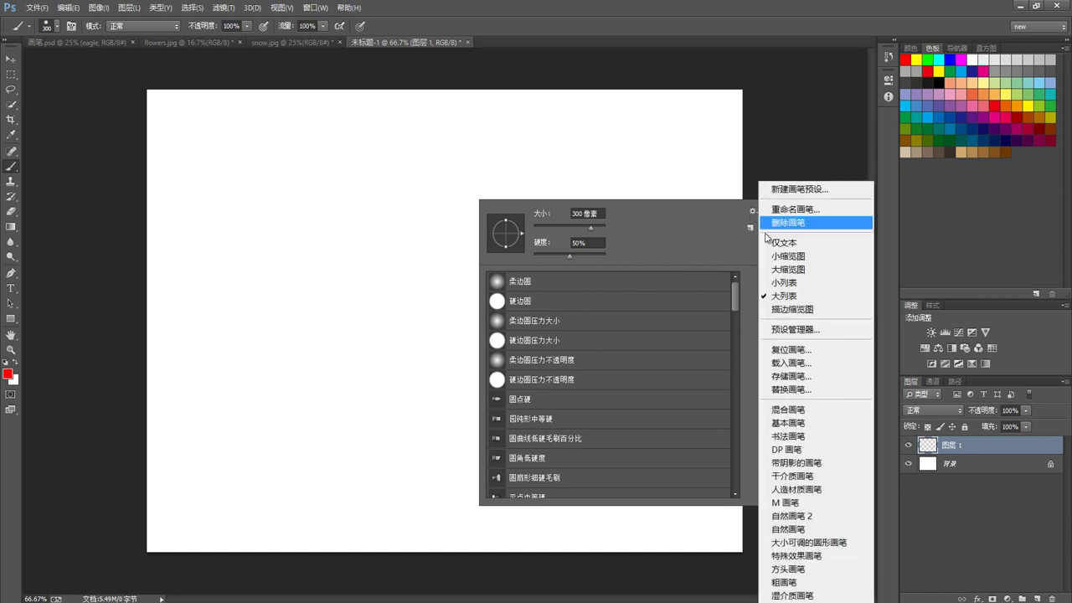
{"action": "left_click", "coordinate": [780, 255]}
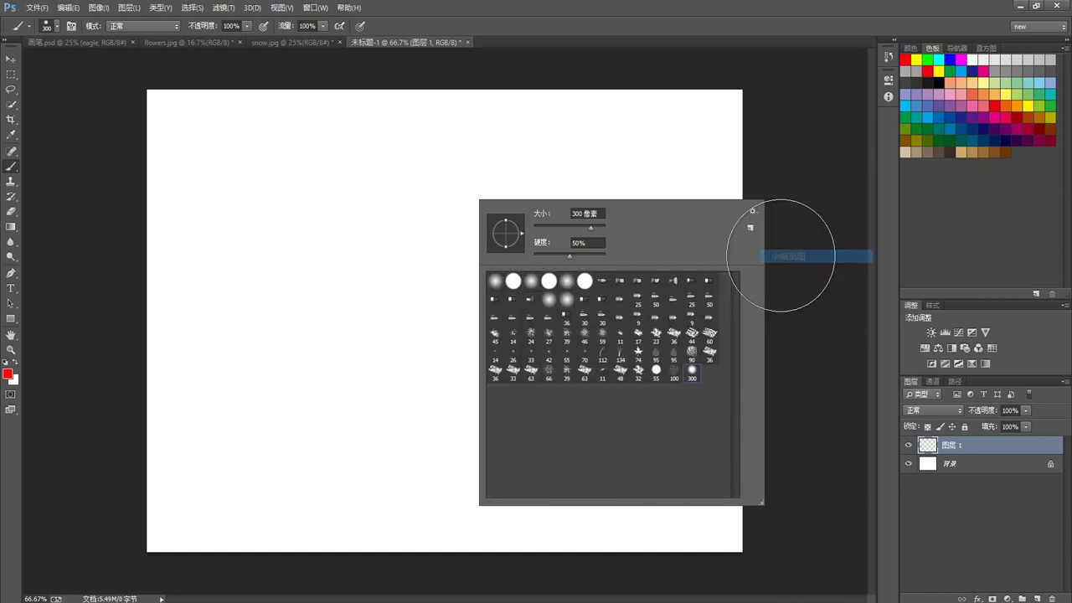
Append the Dry Media brush library (干介质画笔) to the current brush presets
{"action": "left_click", "coordinate": [752, 212]}
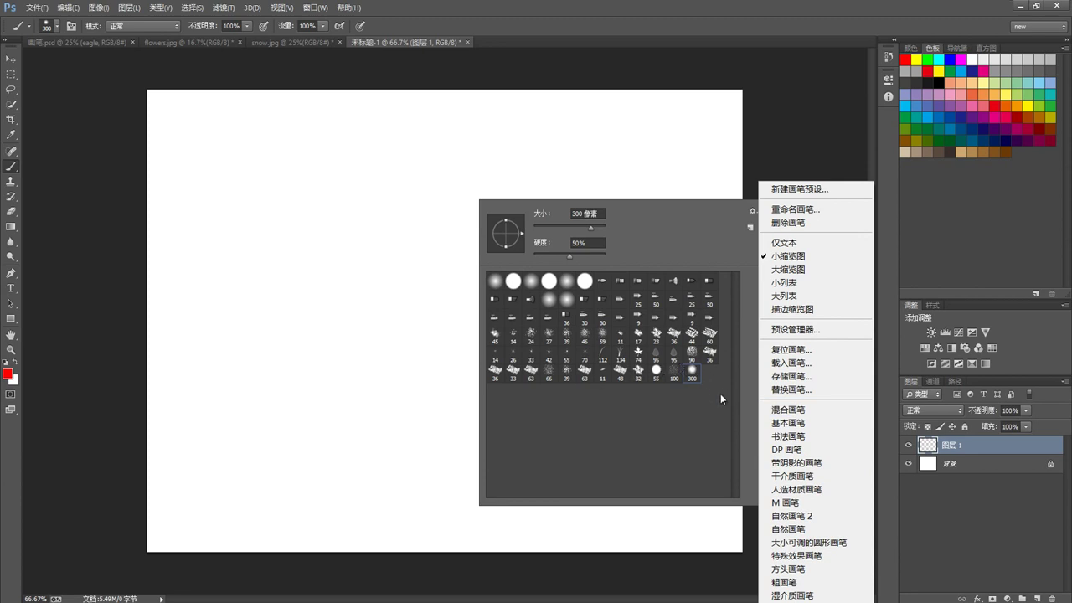
{"action": "left_click", "coordinate": [787, 475]}
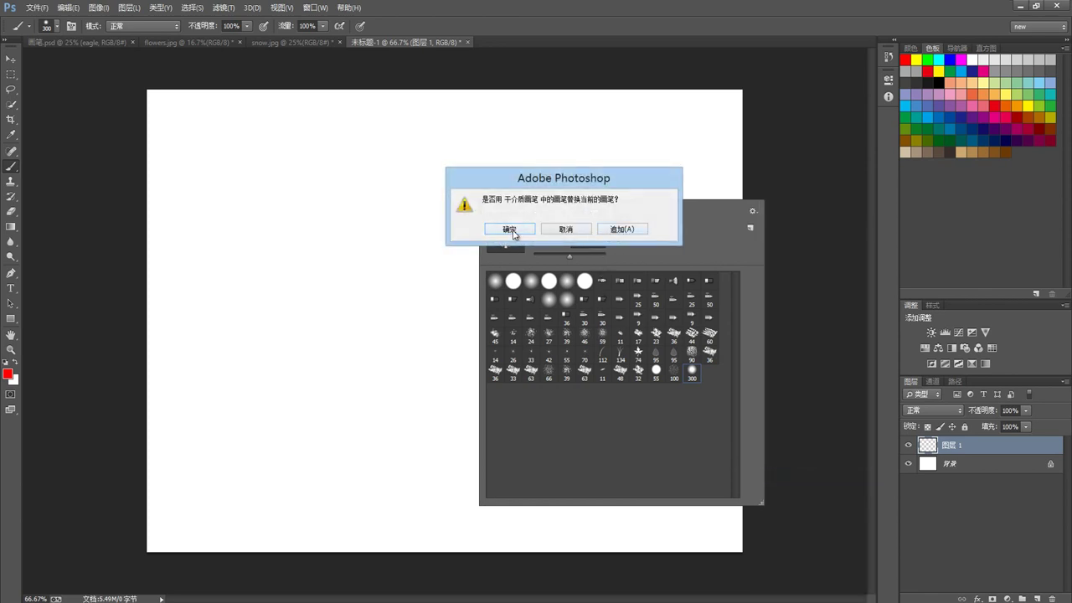
{"action": "left_click", "coordinate": [622, 229]}
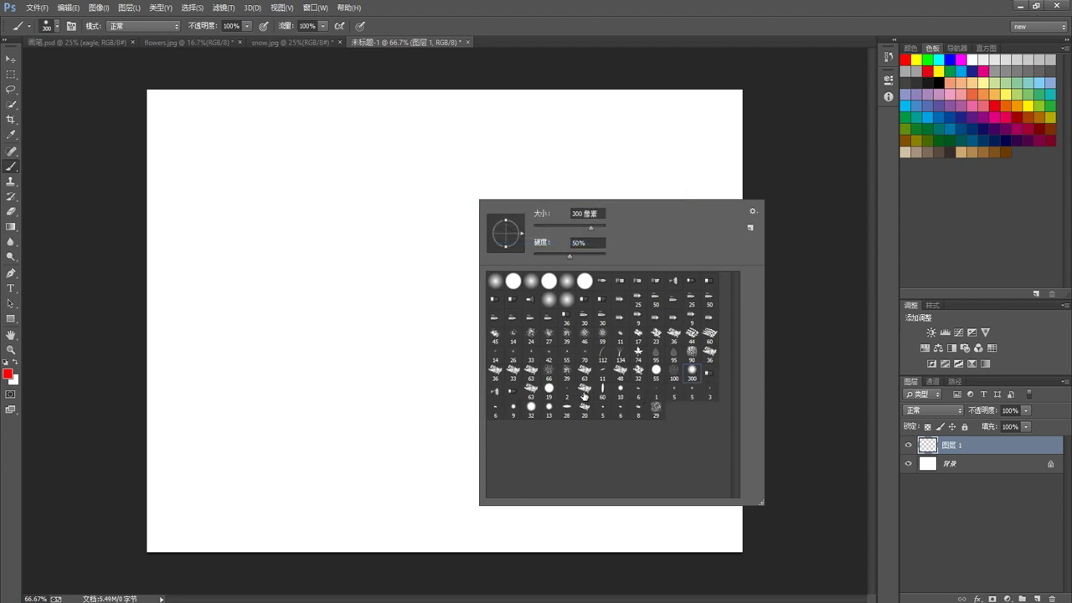
Try the appended rough-textured 36 px preset with a single red stamp at 65 px and a long wavy stroke at 128 px
{"action": "left_click", "coordinate": [585, 390]}
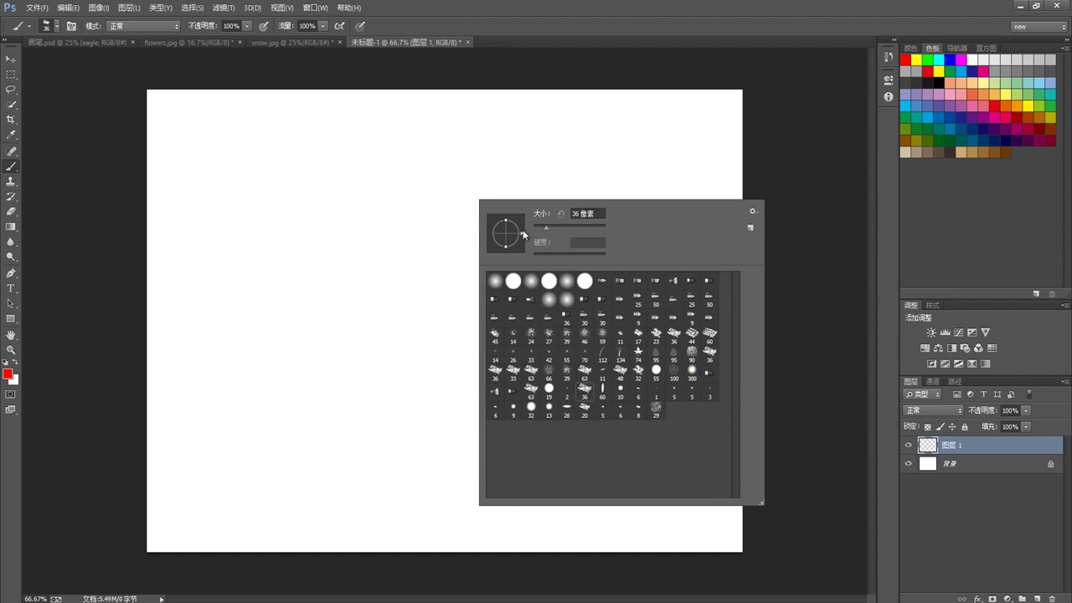
{"action": "left_click_drag", "start_coordinate": [545, 227], "coordinate": [550, 226]}
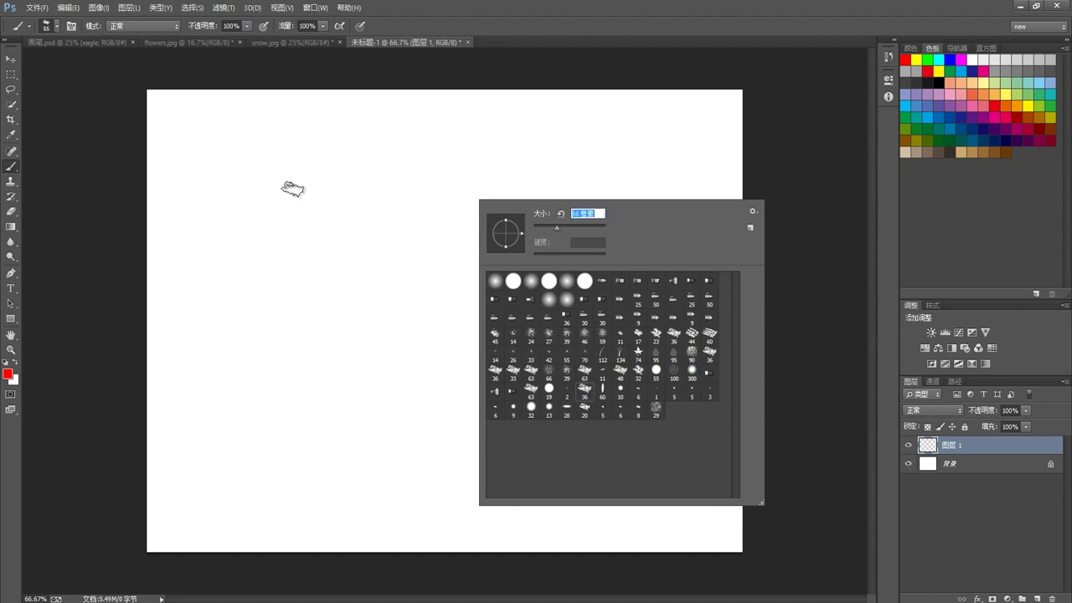
{"action": "left_click", "coordinate": [297, 185]}
{"action": "right_click", "coordinate": [373, 194]}
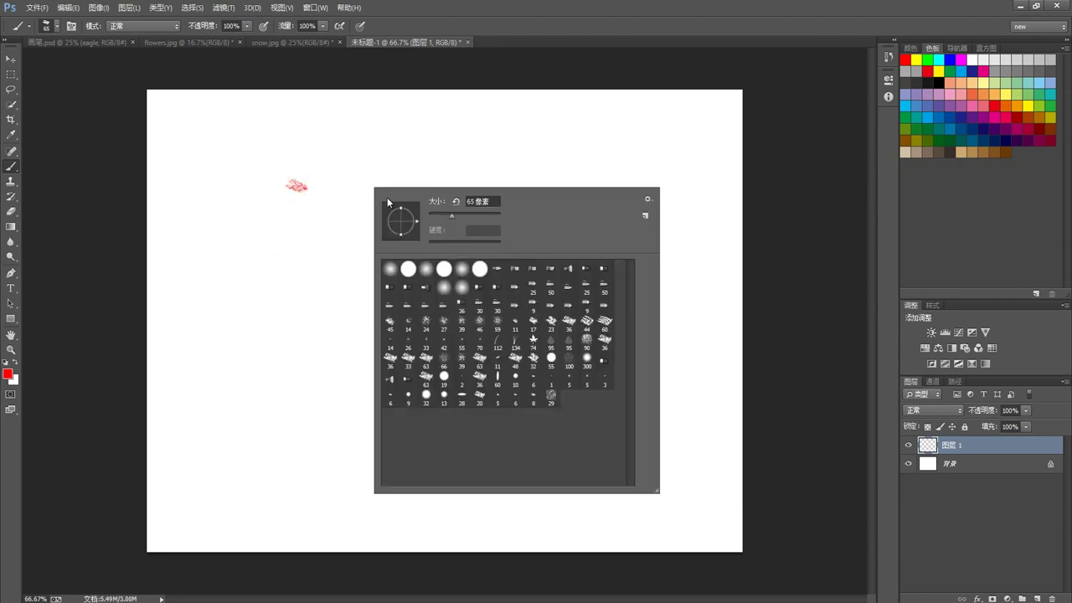
{"action": "left_click_drag", "start_coordinate": [465, 219], "coordinate": [469, 218]}
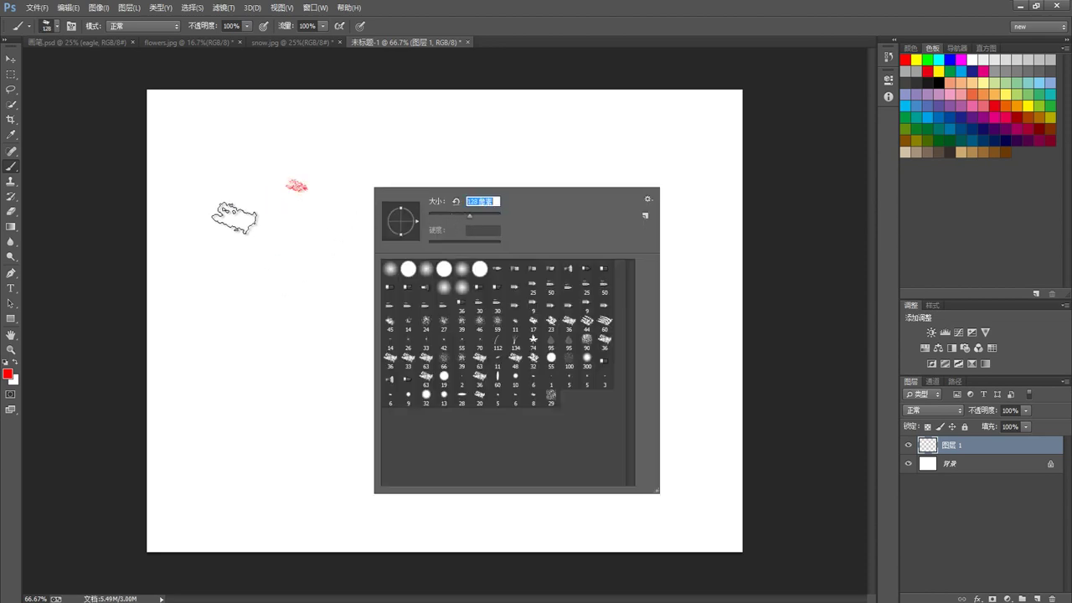
{"action": "left_click", "coordinate": [229, 238]}
{"action": "mouse_move", "coordinate": [244, 249]}
{"action": "left_mouse_down"}
{"action": "mouse_move", "coordinate": [296, 269]}
{"action": "mouse_move", "coordinate": [296, 256]}
{"action": "mouse_move", "coordinate": [284, 262]}
{"action": "mouse_move", "coordinate": [348, 279]}
{"action": "mouse_move", "coordinate": [430, 260]}
{"action": "mouse_move", "coordinate": [450, 177]}
{"action": "mouse_move", "coordinate": [526, 221]}
{"action": "left_mouse_up"}
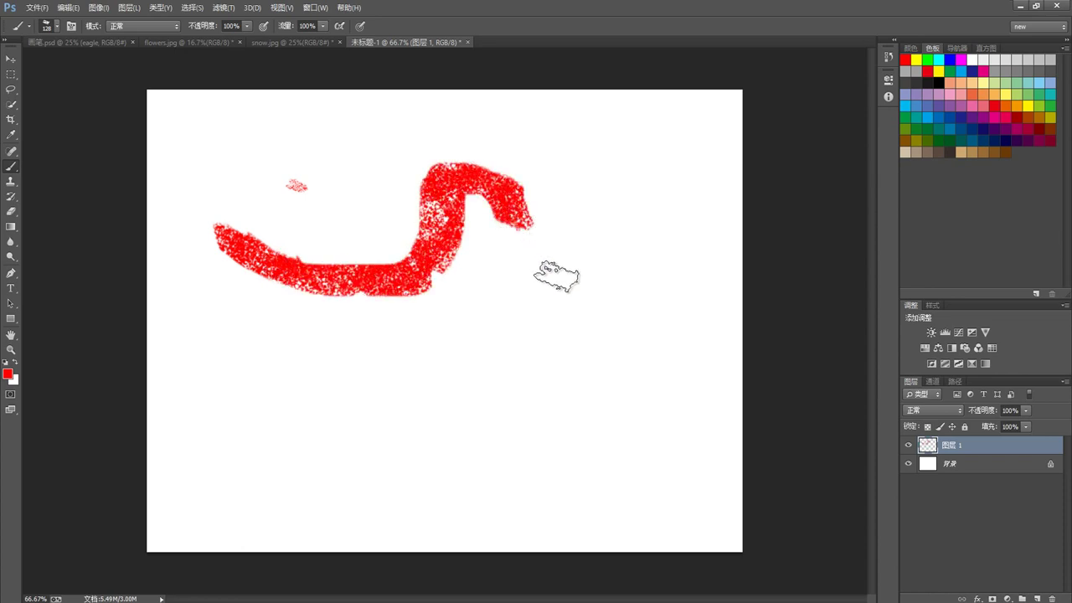
Select an appended bristle brush preset and try it at 128 px with three single stamps and two swirled red patches
{"action": "right_click", "coordinate": [558, 277]}
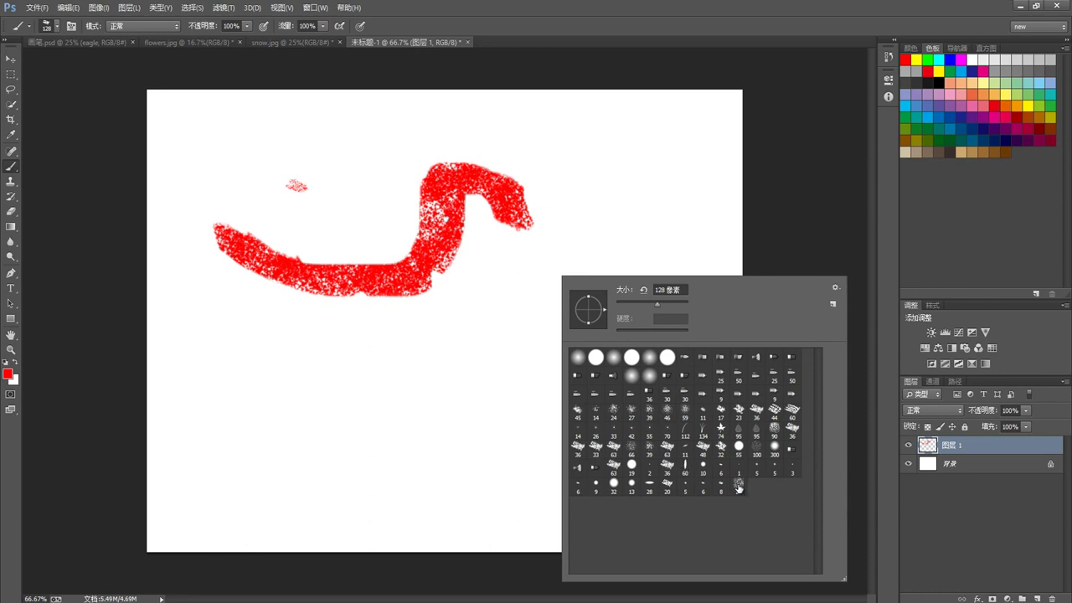
{"action": "left_click", "coordinate": [612, 467]}
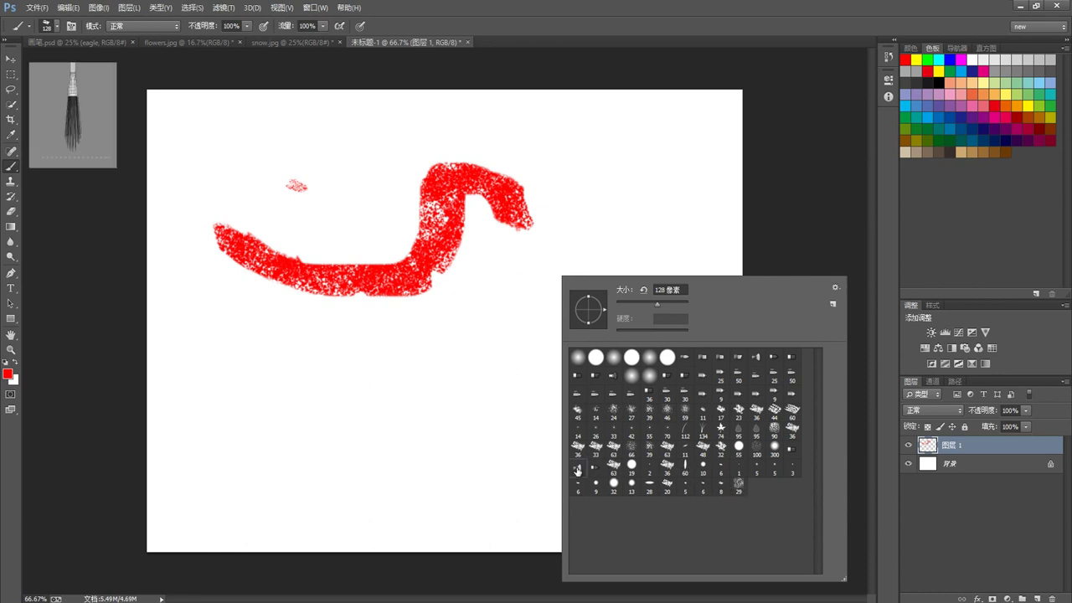
{"action": "left_click", "coordinate": [283, 381]}
{"action": "left_click", "coordinate": [281, 381]}
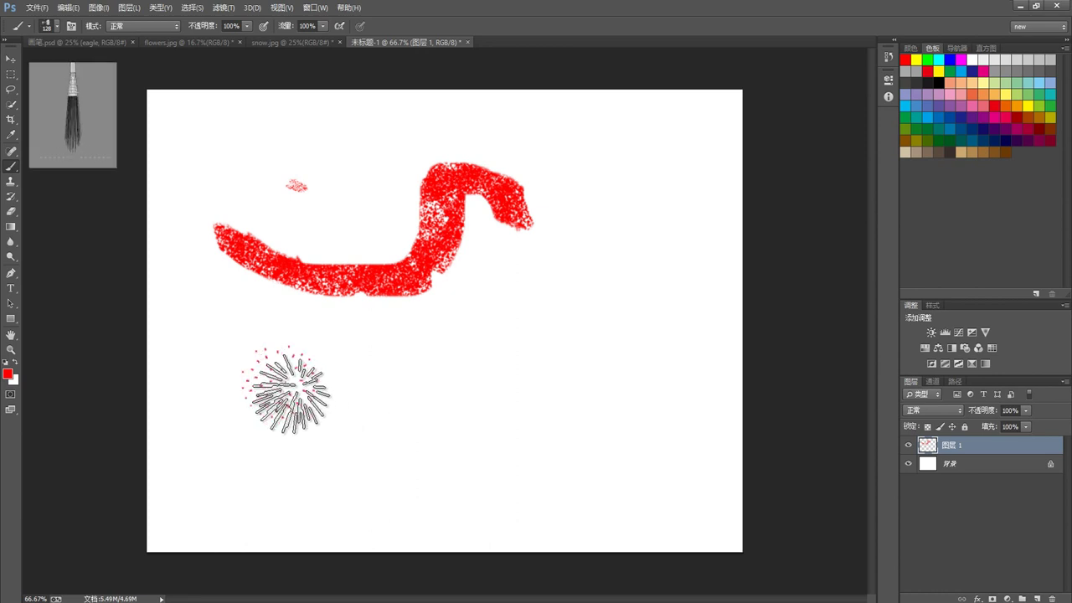
{"action": "left_click", "coordinate": [424, 387]}
{"action": "left_click", "coordinate": [521, 339]}
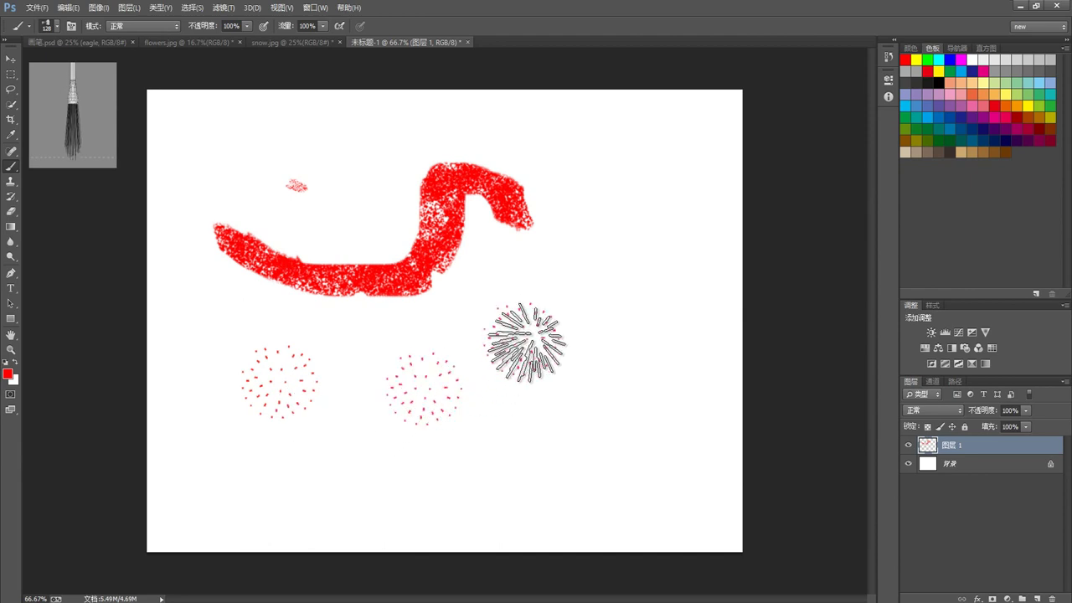
{"action": "left_click_drag", "start_coordinate": [615, 276], "coordinate": [646, 289]}
{"action": "mouse_move", "coordinate": [615, 423]}
{"action": "left_mouse_down"}
{"action": "mouse_move", "coordinate": [649, 448]}
{"action": "mouse_move", "coordinate": [576, 454]}
{"action": "mouse_move", "coordinate": [637, 402]}
{"action": "left_mouse_up"}
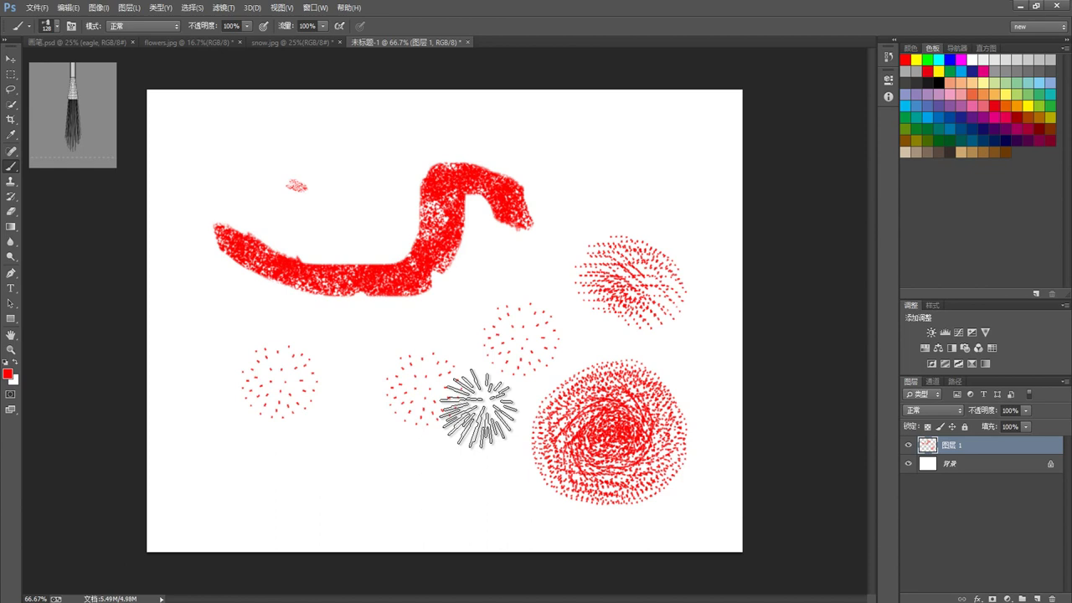
Undo all the test stamps and strokes until the canvas is blank
{"action": "key", "text": "ctrl+alt+z"}
{"action": "key", "text": "ctrl+alt+z"}
{"action": "key", "text": "ctrl+alt+z"}
{"action": "key", "text": "ctrl+alt+z"}
{"action": "key", "text": "ctrl+alt+z"}
{"action": "key", "text": "ctrl+alt+z"}
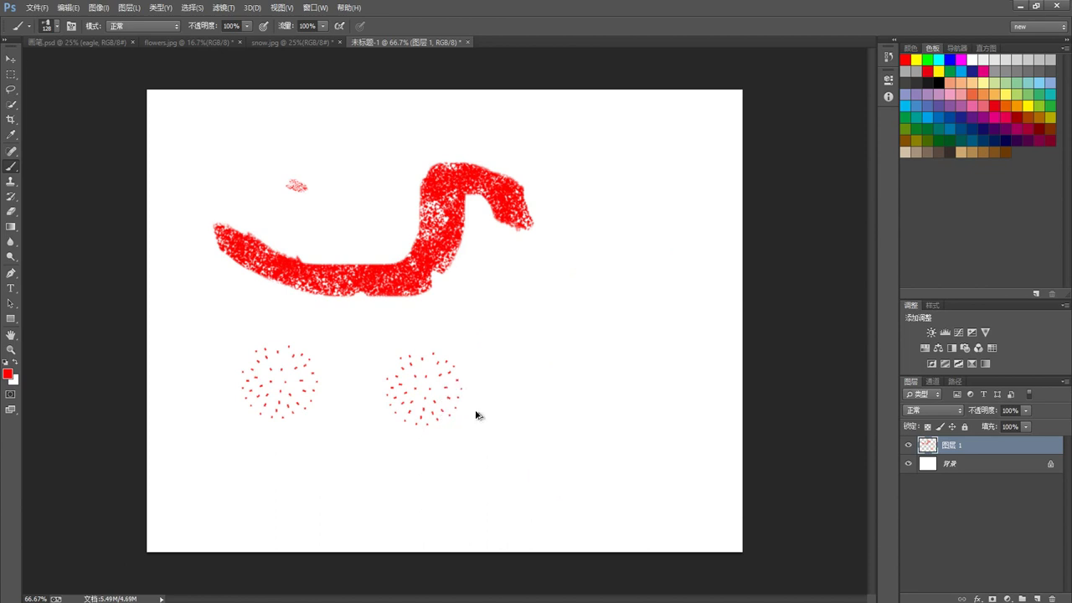
{"action": "key", "text": "ctrl+alt+z"}
{"action": "key", "text": "ctrl+alt+z"}
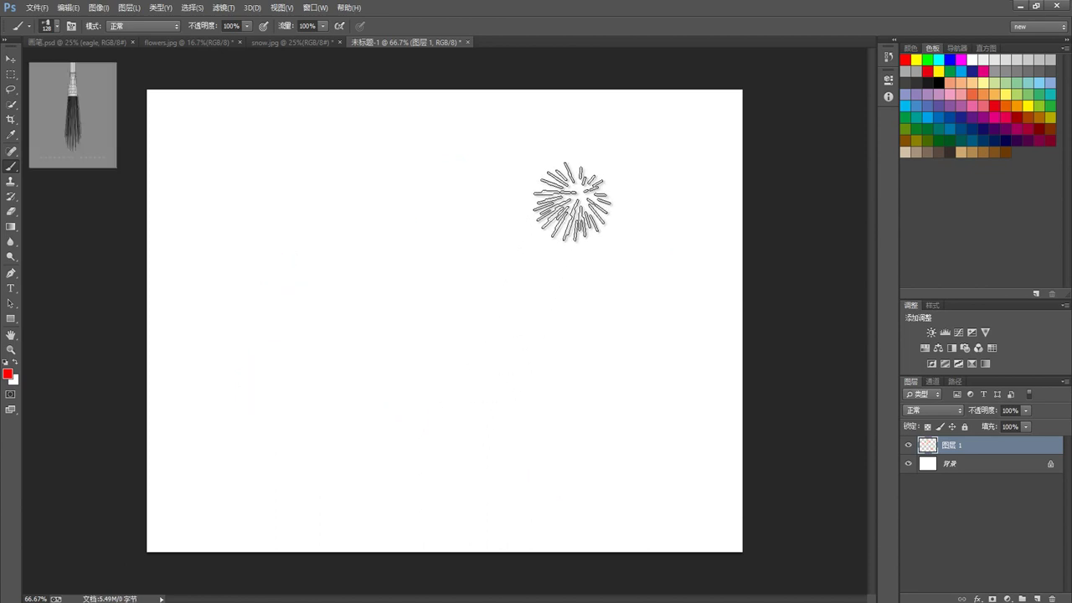
Reset the brush presets to the default set, replacing the current brushes without saving their changes
{"action": "right_click", "coordinate": [576, 201]}
{"action": "left_click", "coordinate": [849, 211]}
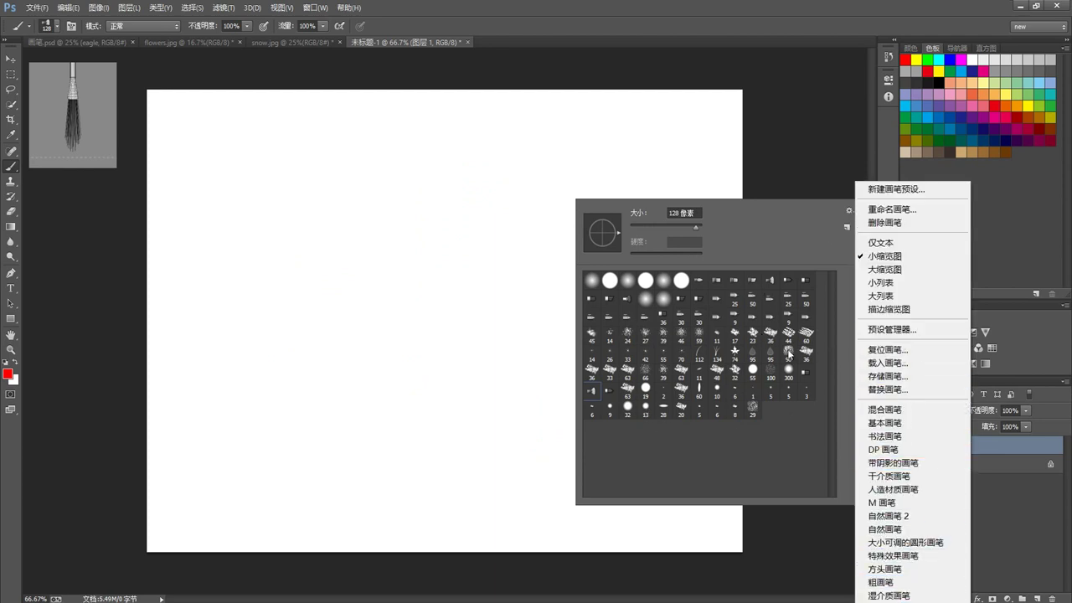
{"action": "left_click", "coordinate": [877, 351]}
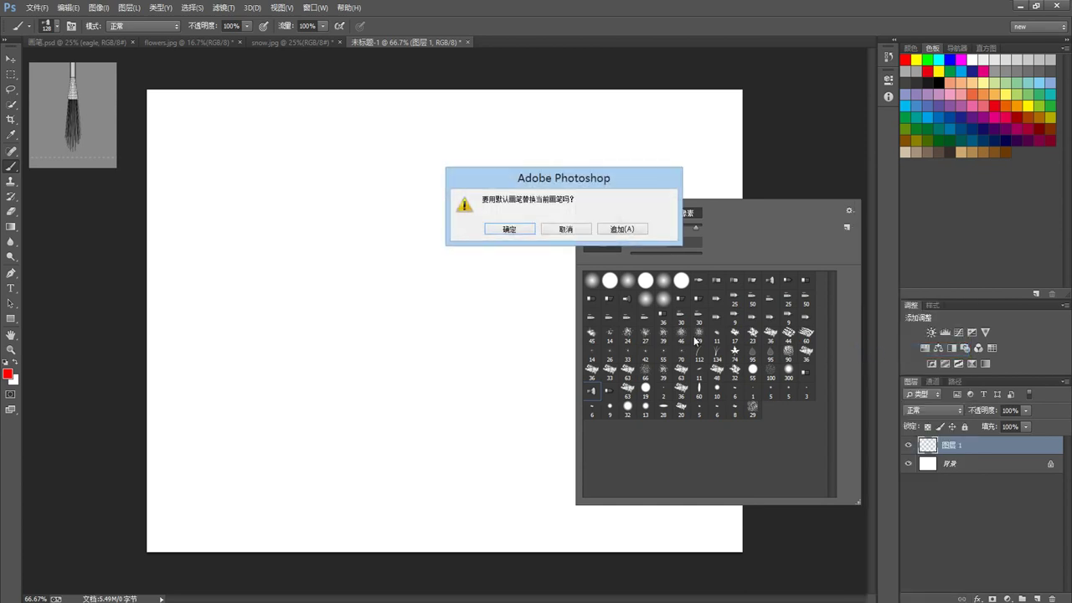
{"action": "left_click", "coordinate": [514, 230]}
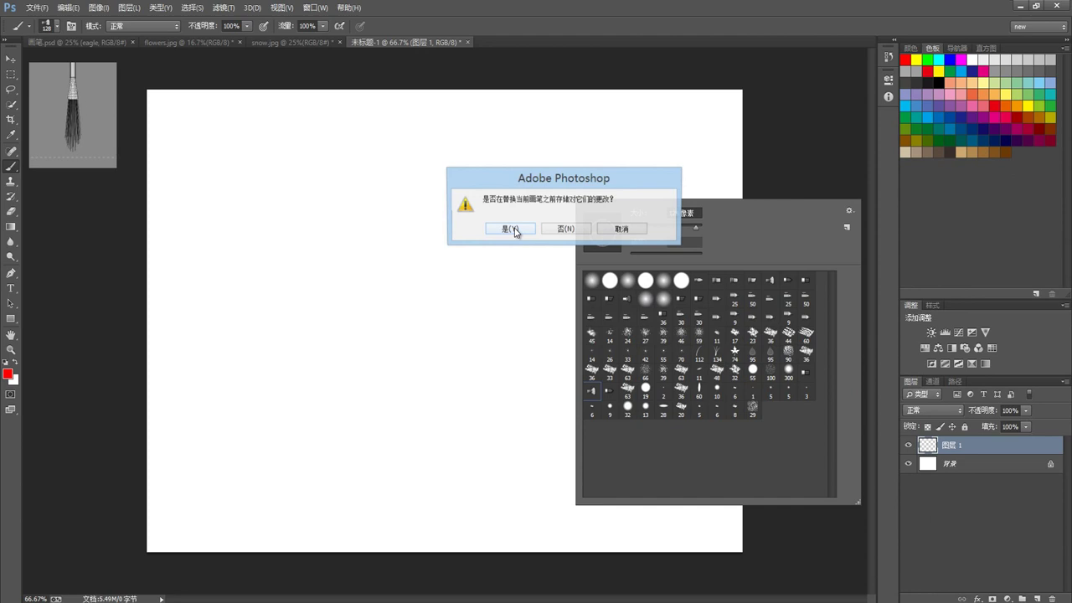
{"action": "left_click", "coordinate": [568, 232]}
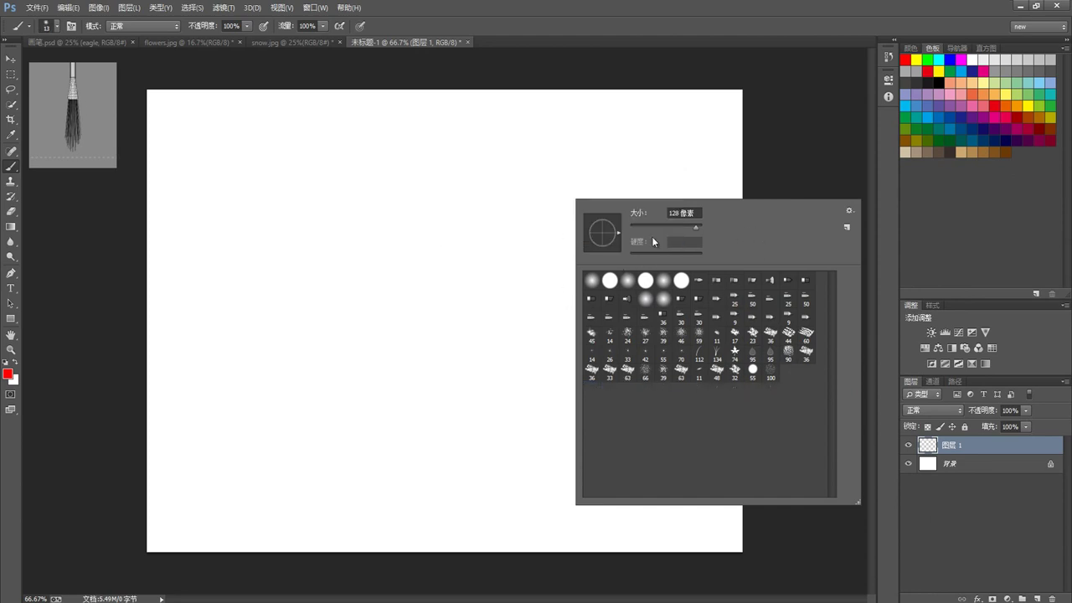
Load the brush file Brush Pack - Recycle.abr and select its solid three-arrow recycling symbol preset at 550 px
{"action": "left_click", "coordinate": [848, 210]}
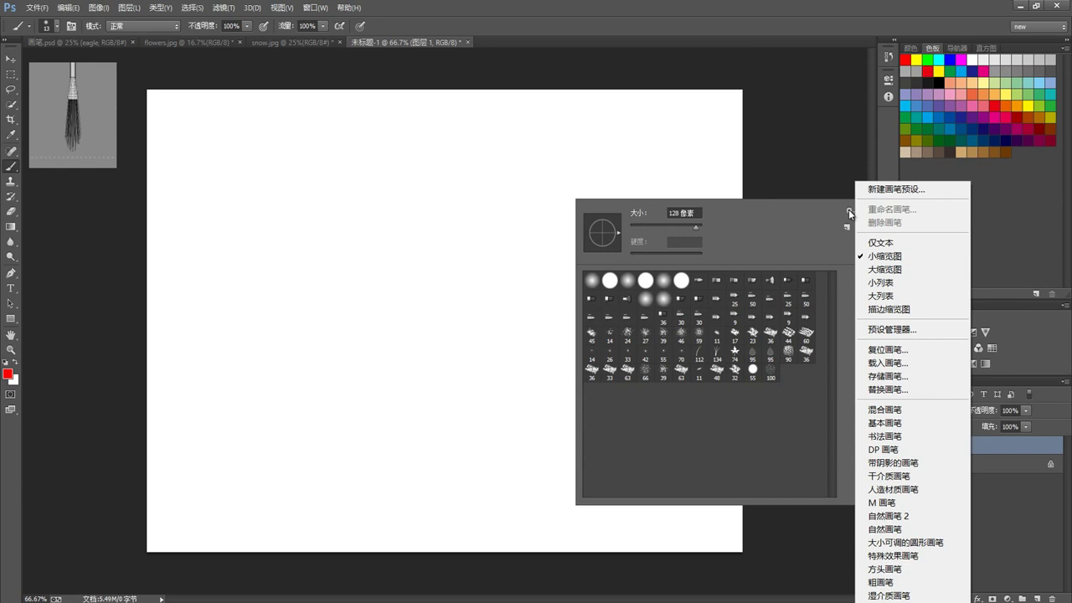
{"action": "left_click", "coordinate": [889, 365]}
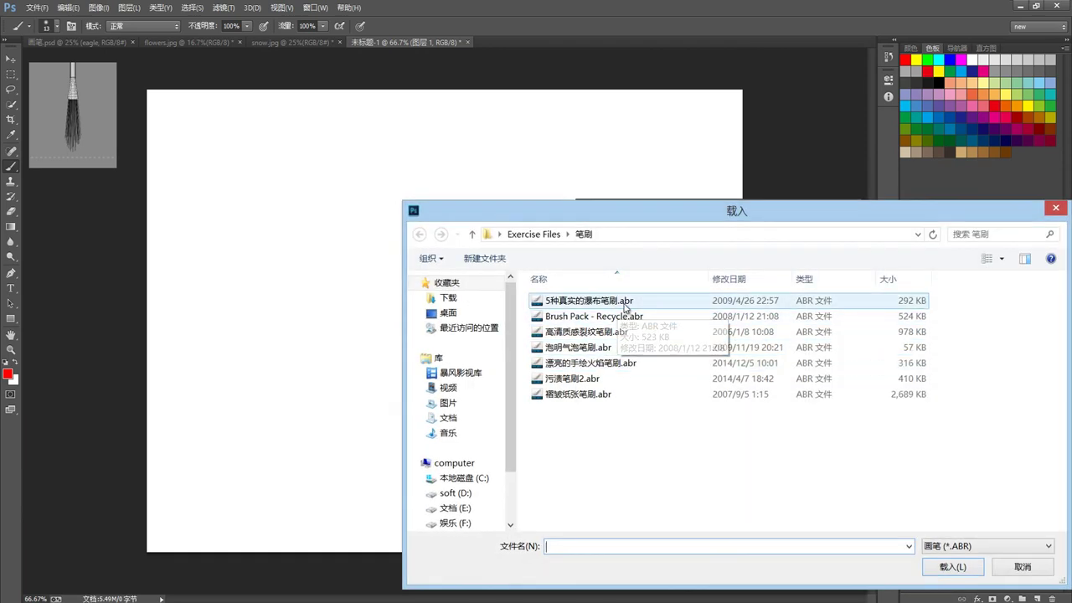
{"action": "left_click", "coordinate": [567, 318]}
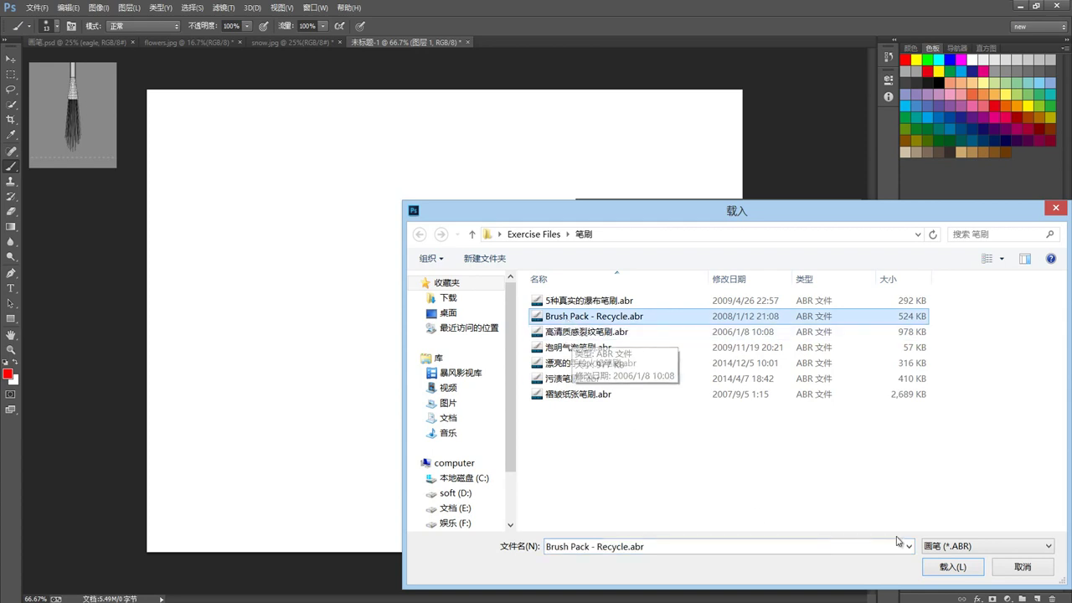
{"action": "left_click", "coordinate": [951, 570]}
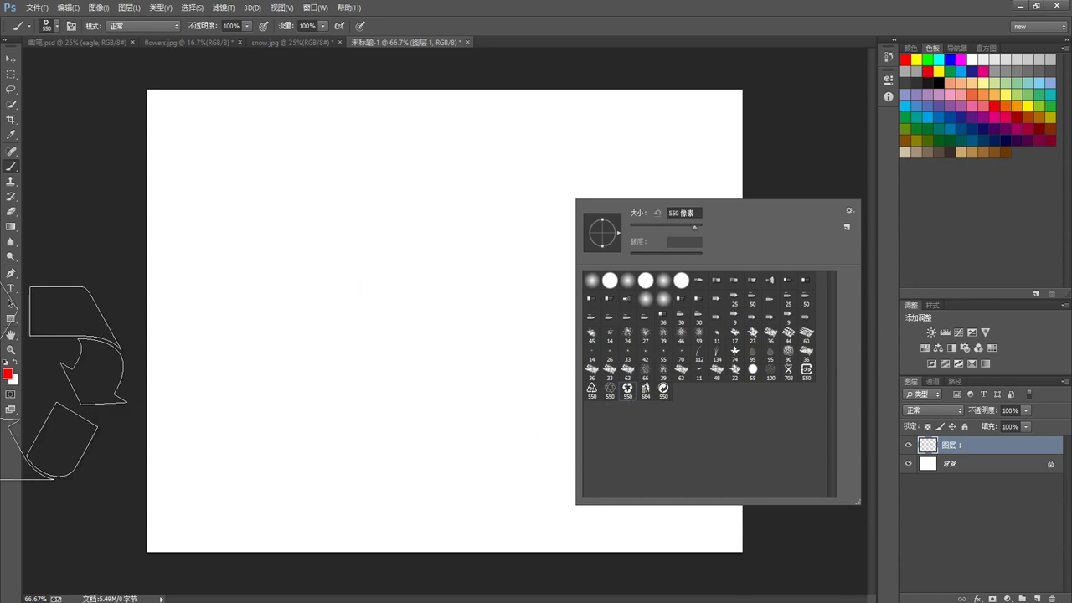
Set the foreground colour to bright green and stamp the recycling symbol once near the middle of the canvas
{"action": "left_click", "coordinate": [7, 374]}
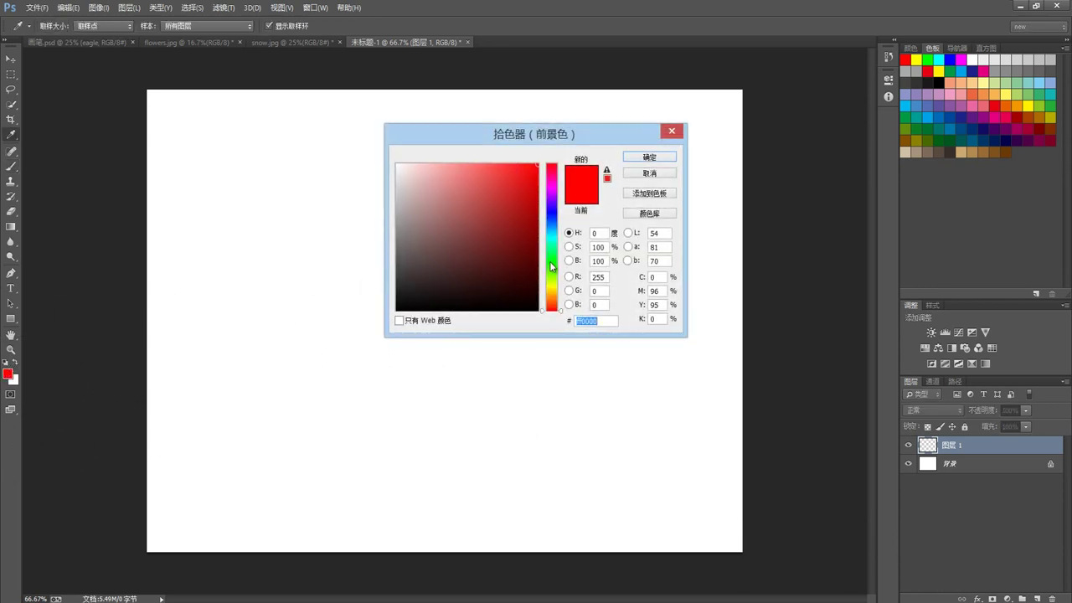
{"action": "left_click", "coordinate": [551, 261]}
{"action": "left_click_drag", "start_coordinate": [537, 167], "coordinate": [536, 181]}
{"action": "left_click", "coordinate": [649, 157]}
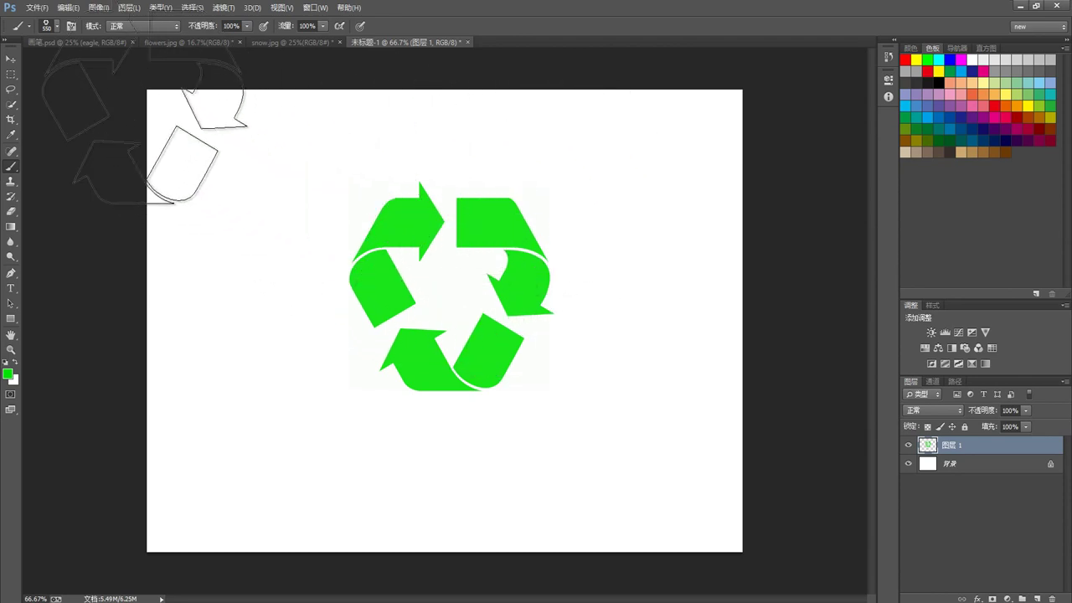
In the 画笔.psd document, hide the feather layer and check the eagle and back layers by toggling their visibility off and on
{"action": "left_click", "coordinate": [10, 59]}
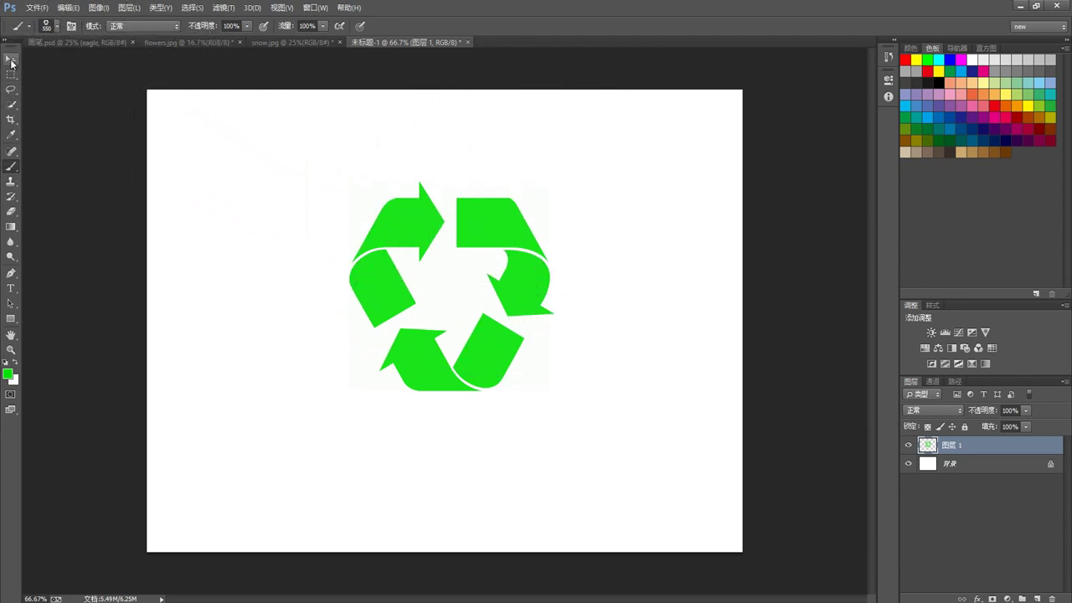
{"action": "left_click", "coordinate": [51, 40]}
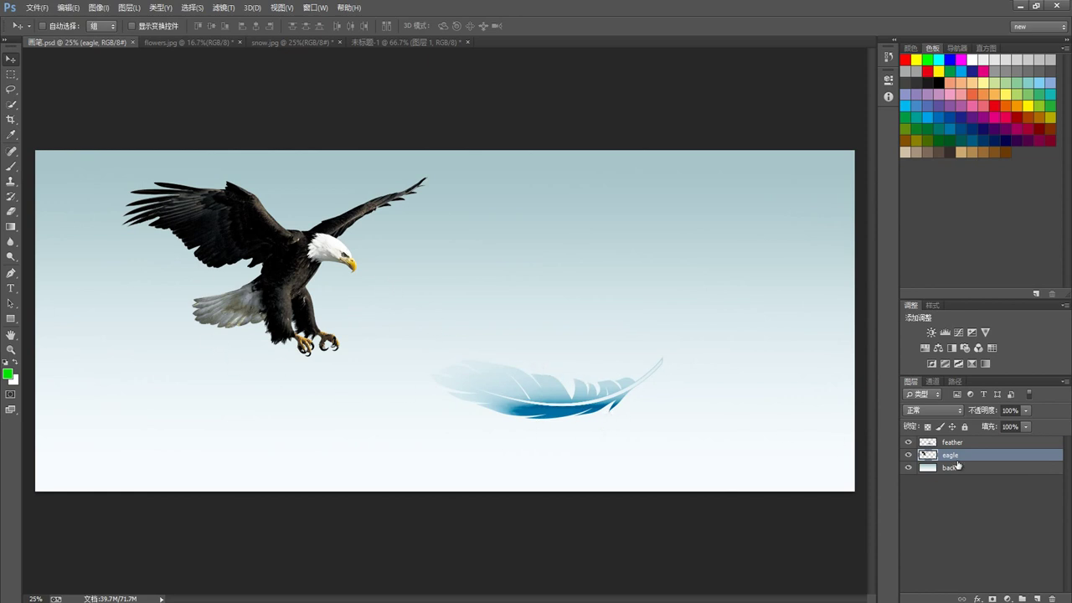
{"action": "left_click", "coordinate": [908, 442]}
{"action": "left_click", "coordinate": [908, 454]}
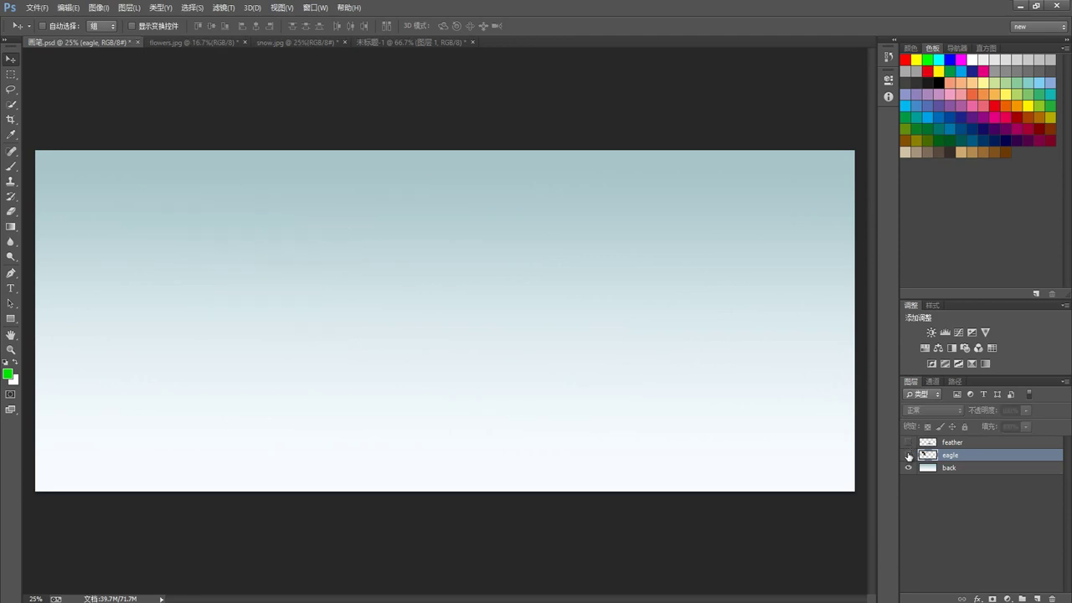
{"action": "left_click", "coordinate": [908, 454]}
{"action": "left_click", "coordinate": [909, 468]}
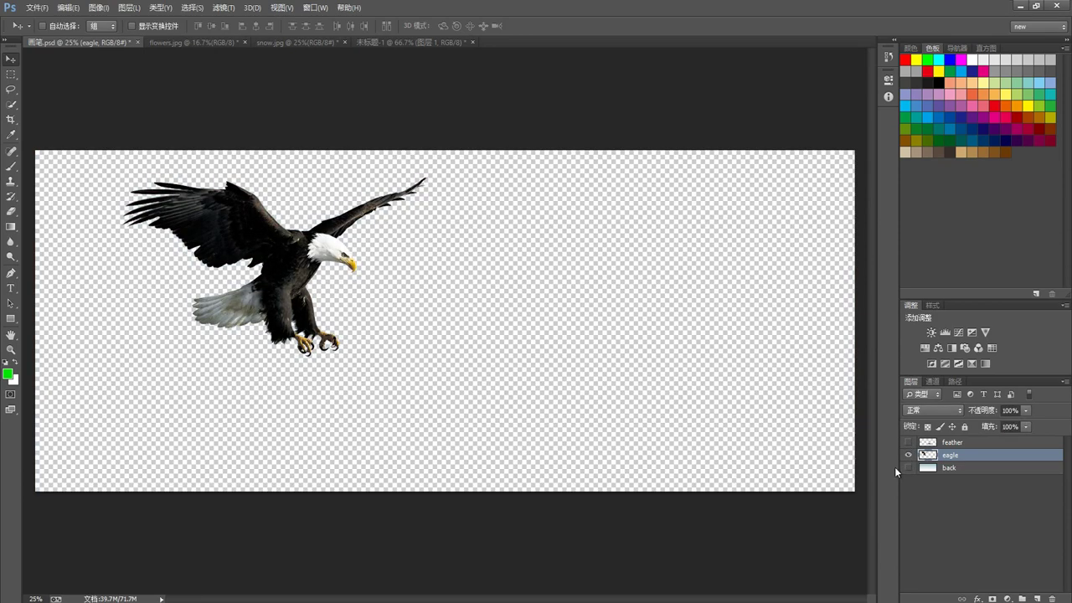
{"action": "left_click", "coordinate": [909, 468]}
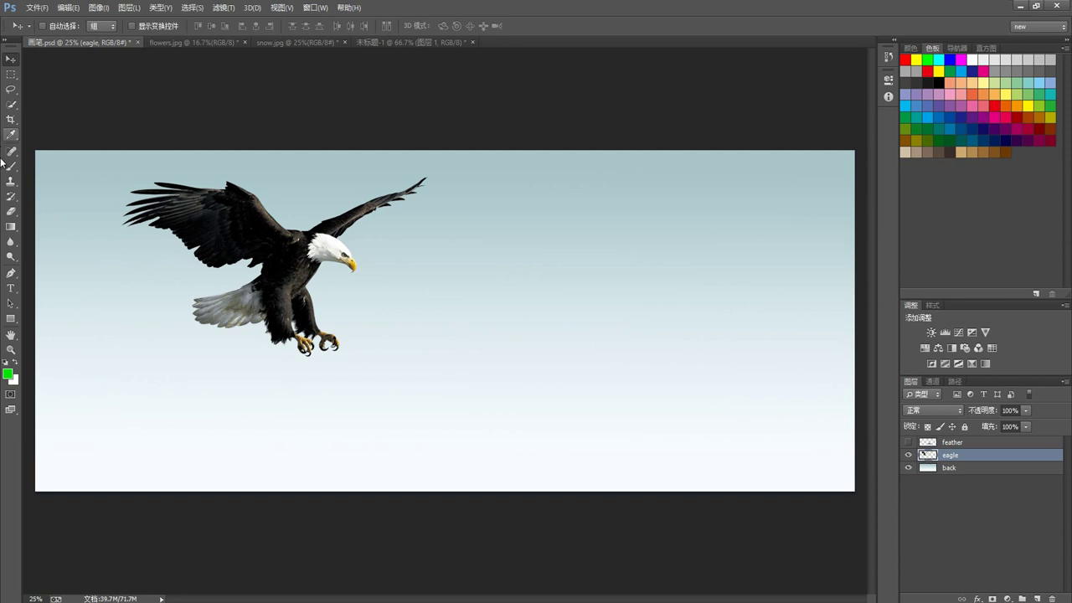
Load the eagle layer's outline as a selection and define it as a brush preset named eagle
{"action": "left_click", "coordinate": [927, 457], "text": "ctrl"}
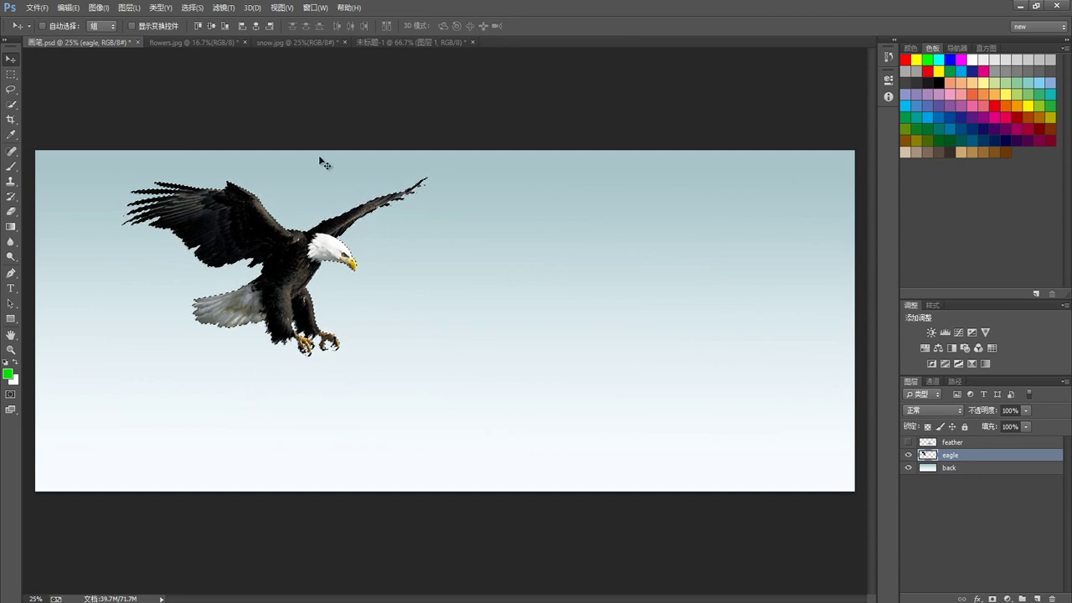
{"action": "left_click", "coordinate": [68, 10]}
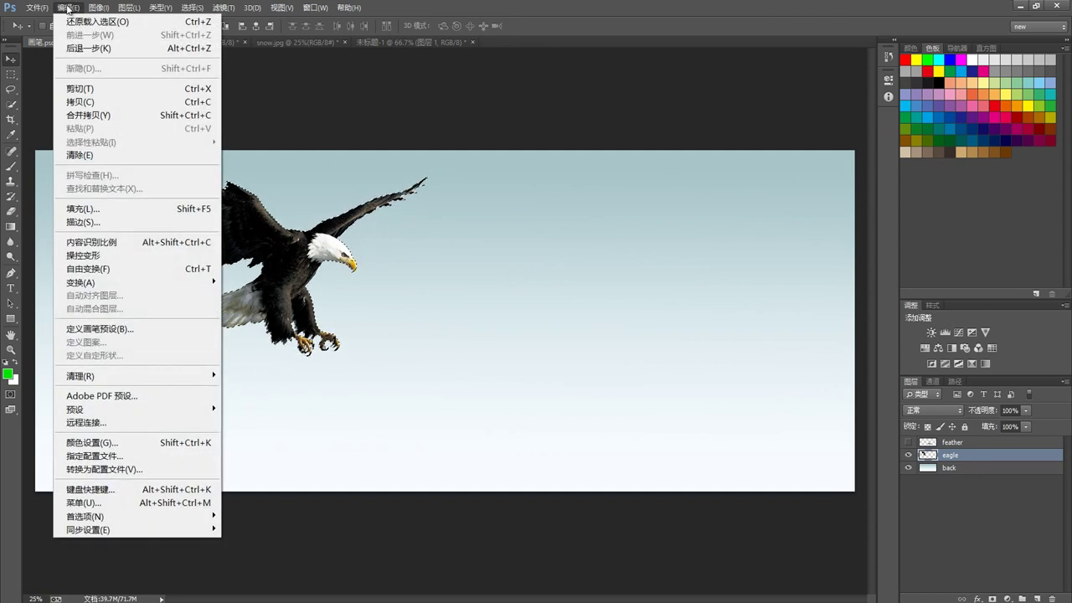
{"action": "left_click", "coordinate": [101, 330]}
{"action": "left_click", "coordinate": [509, 209]}
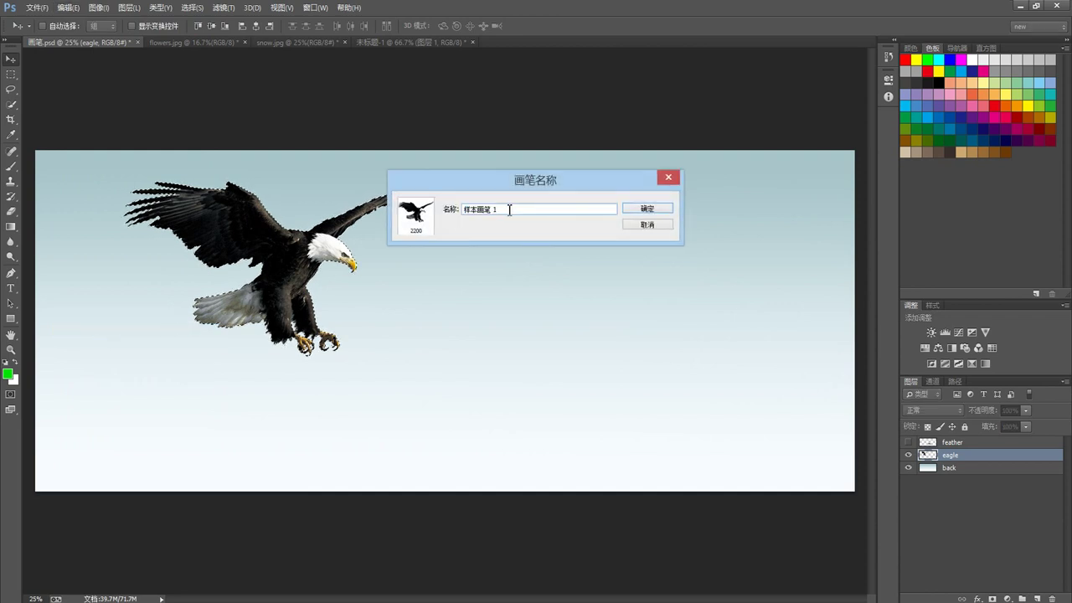
{"action": "left_click_drag", "start_coordinate": [509, 209], "coordinate": [448, 214]}
{"action": "type", "text": "ea"}
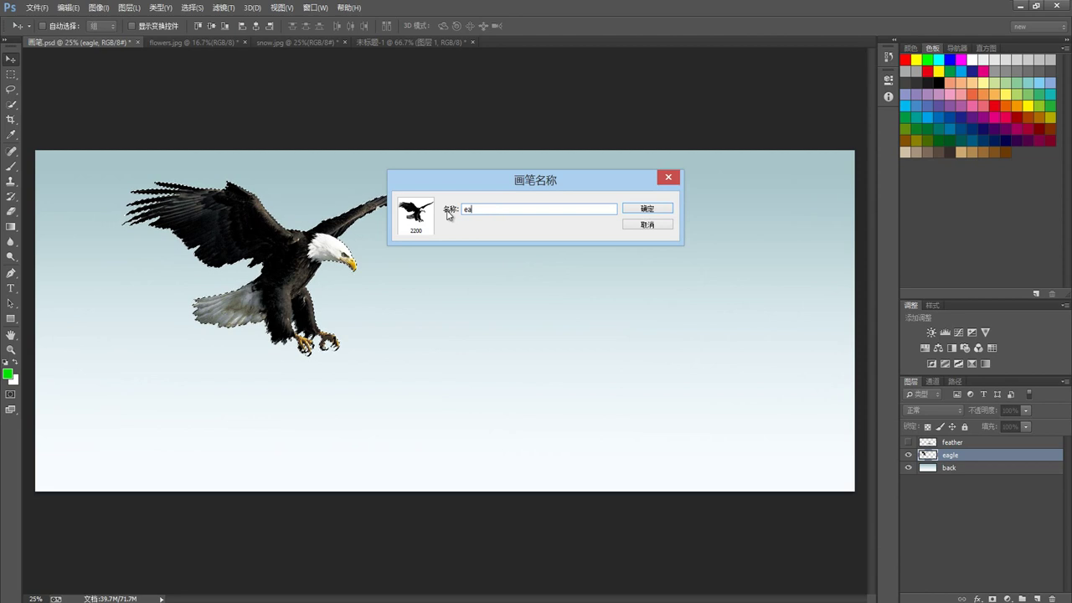
{"action": "type", "text": "GLE"}
{"action": "key", "text": "BackSpace"}
{"action": "key", "text": "BackSpace"}
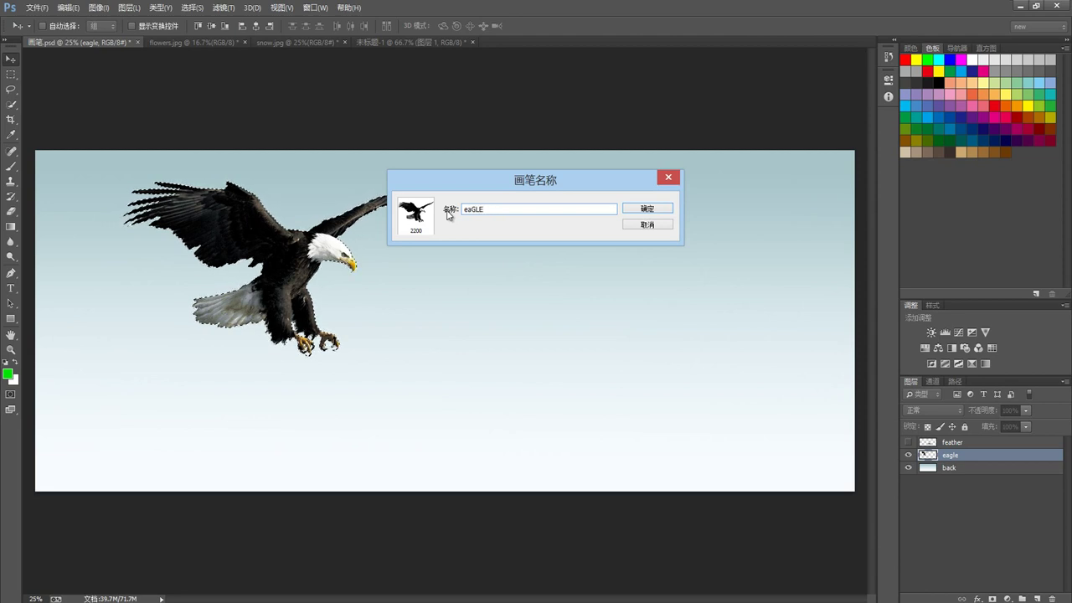
{"action": "key", "text": "BackSpace"}
{"action": "key", "text": "BackSpace"}
{"action": "type", "text": "agle"}
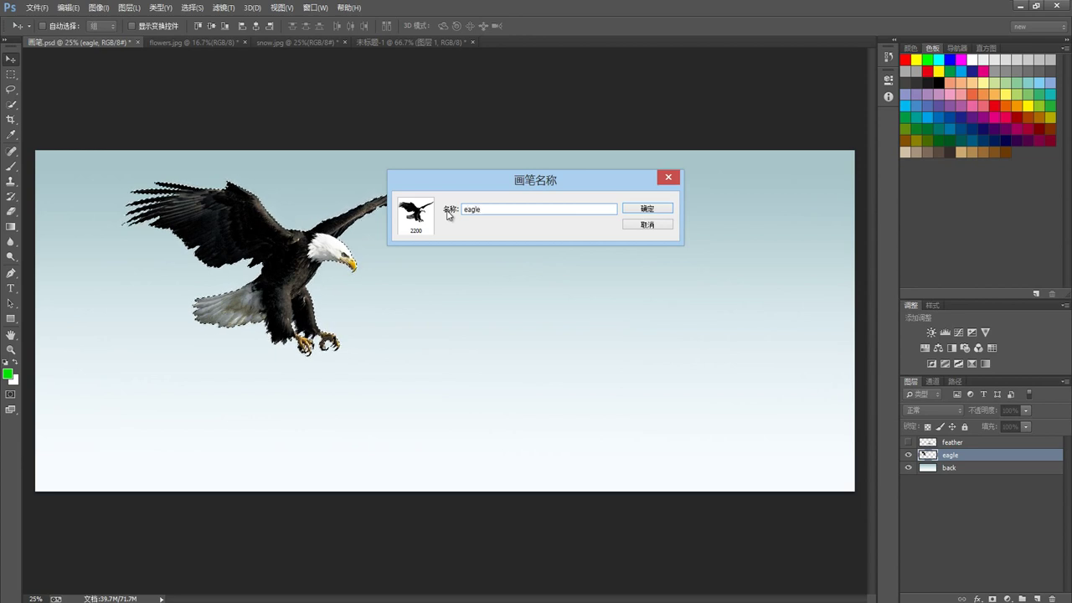
{"action": "left_click", "coordinate": [646, 214]}
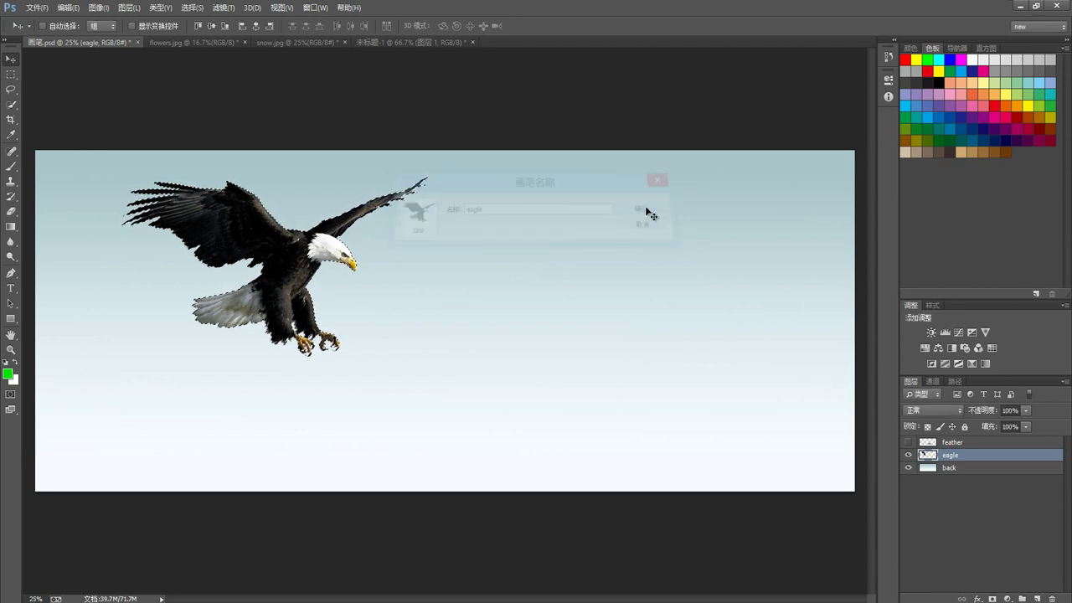
Deselect the eagle and set the Brush tool's foreground colour to a dark grey, about #444544
{"action": "left_click", "coordinate": [11, 74]}
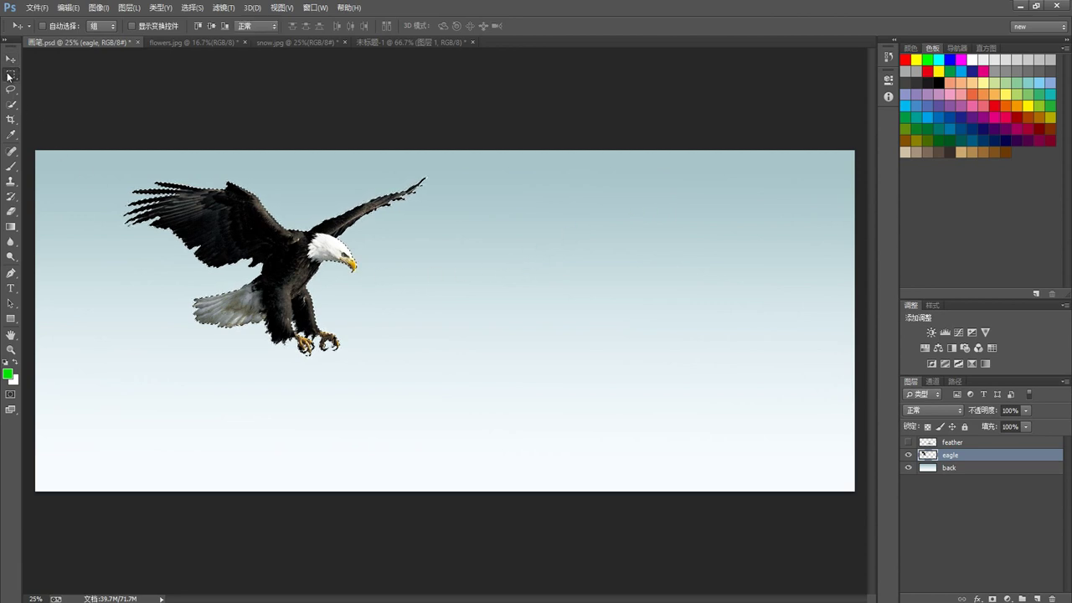
{"action": "key", "text": "ctrl+d"}
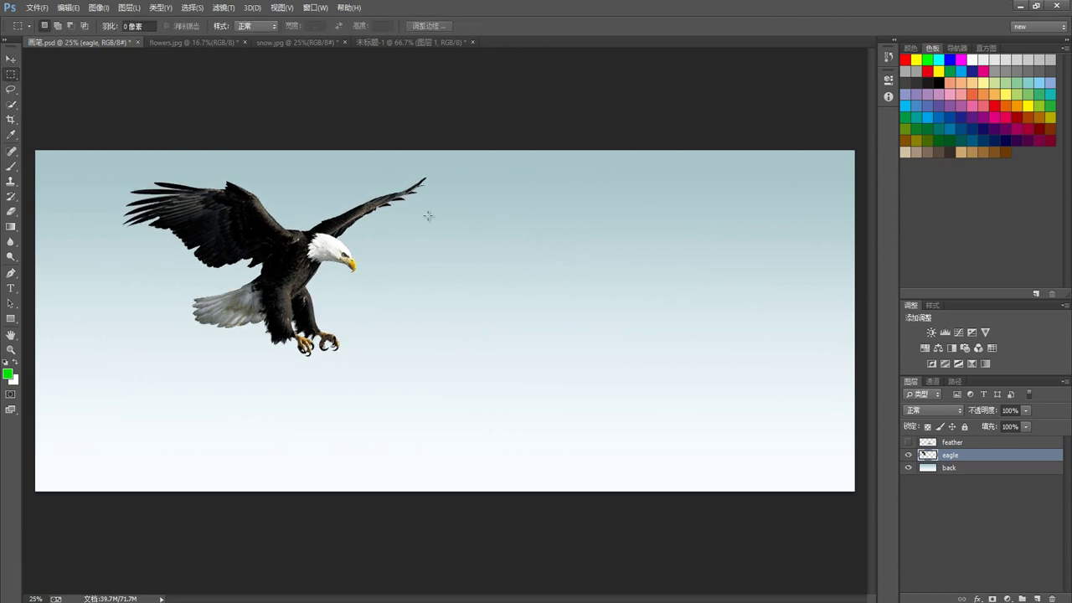
{"action": "left_click", "coordinate": [11, 166]}
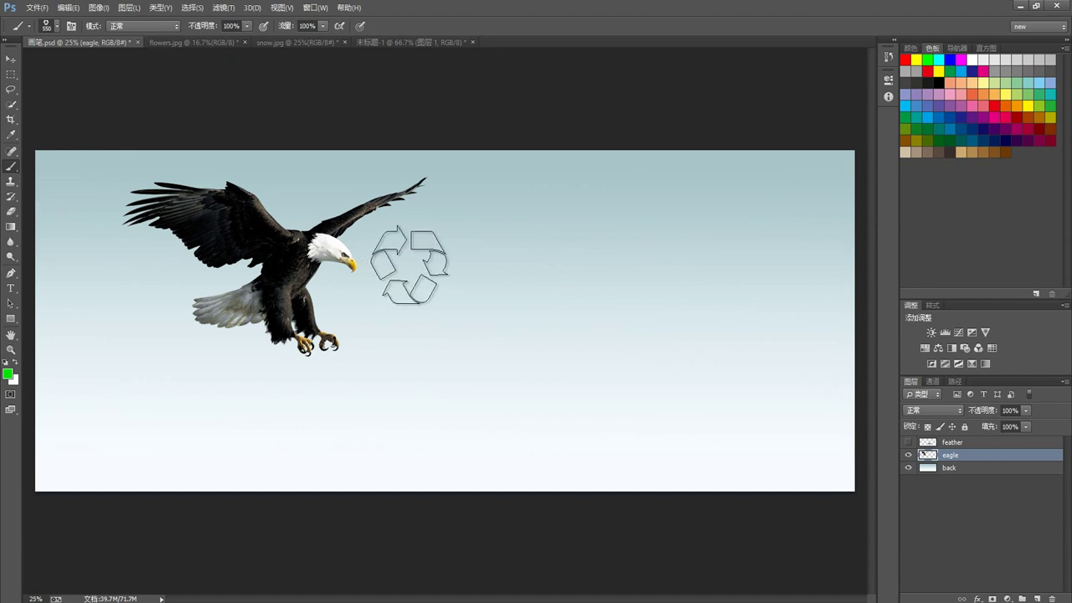
{"action": "left_click", "coordinate": [8, 373]}
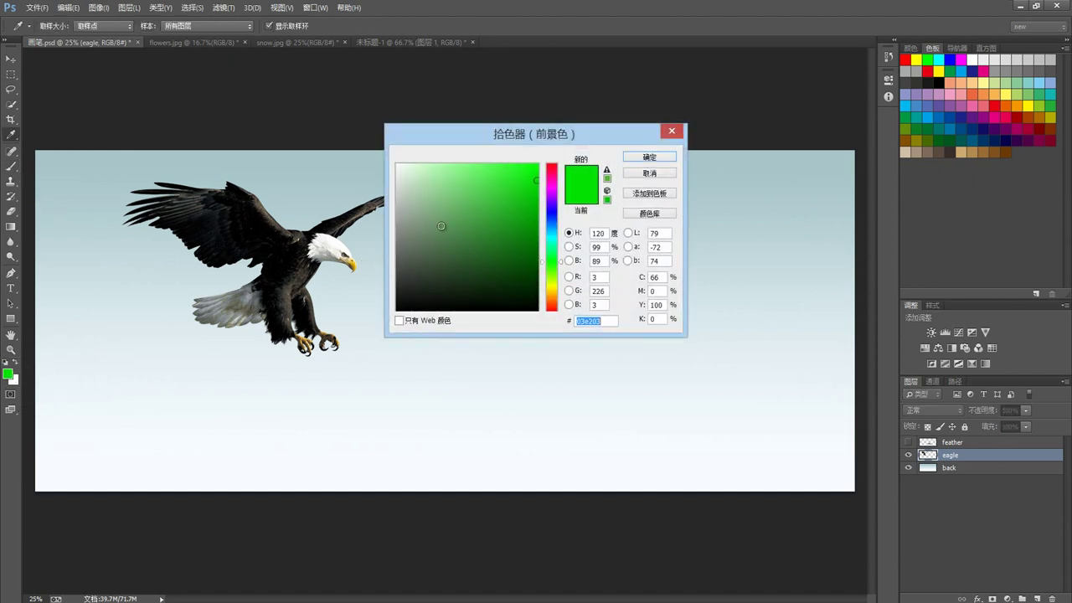
{"action": "left_click_drag", "start_coordinate": [405, 223], "coordinate": [397, 270]}
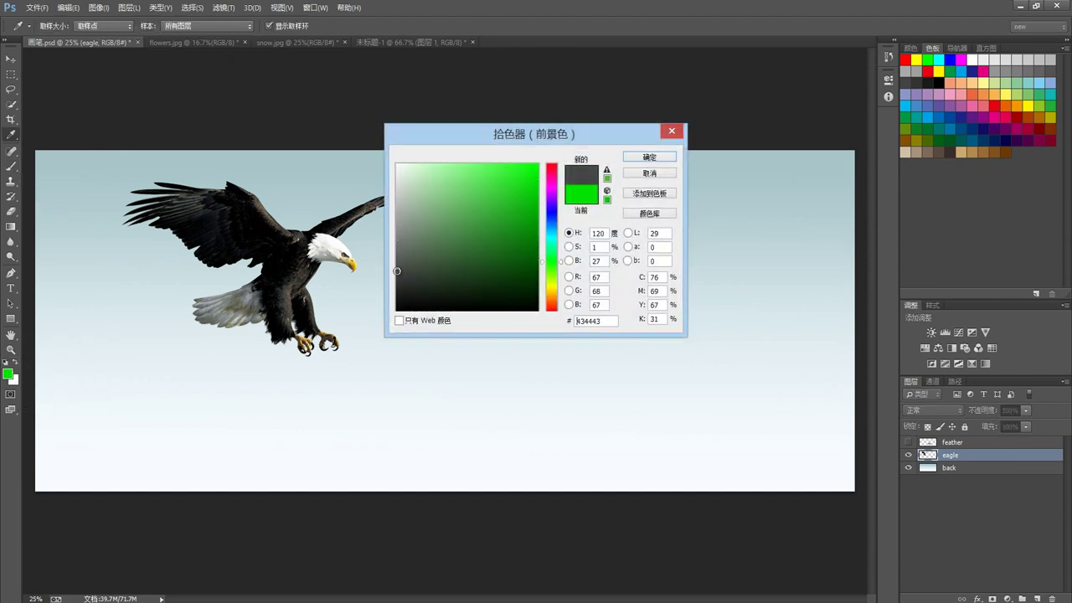
{"action": "left_click", "coordinate": [649, 157]}
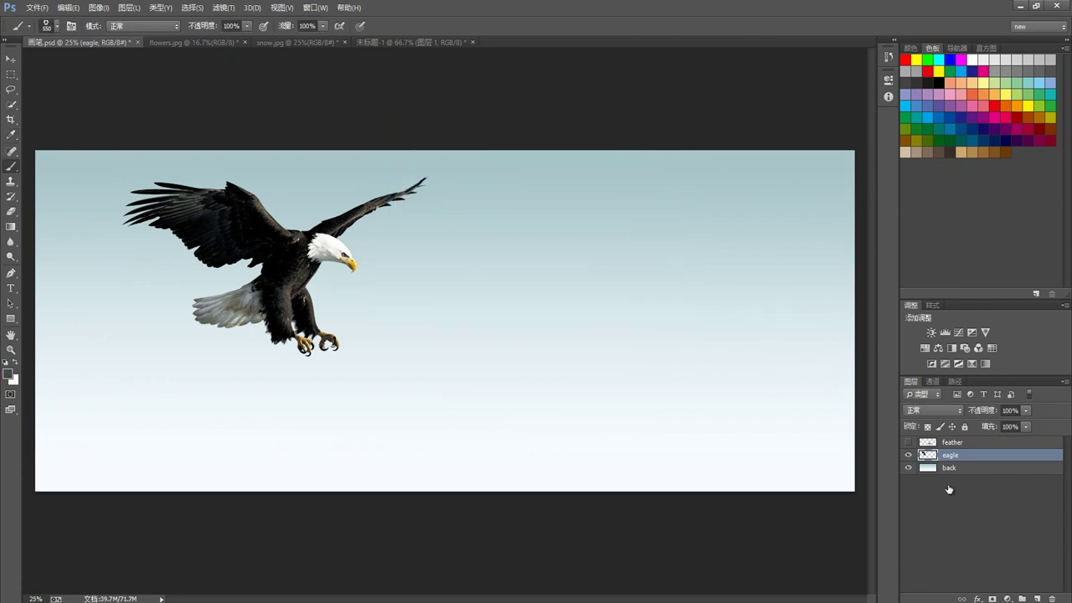
Add a new layer above the eagle layer and stamp the 2200 px eagle brush once beside the original eagle
{"action": "left_click", "coordinate": [1037, 598]}
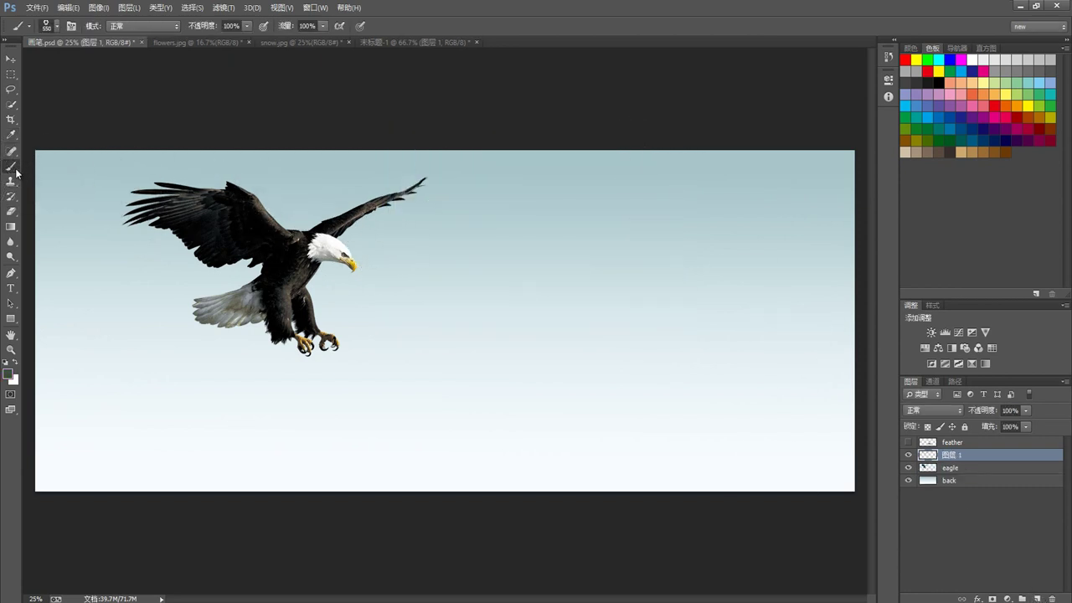
{"action": "right_click", "coordinate": [469, 241]}
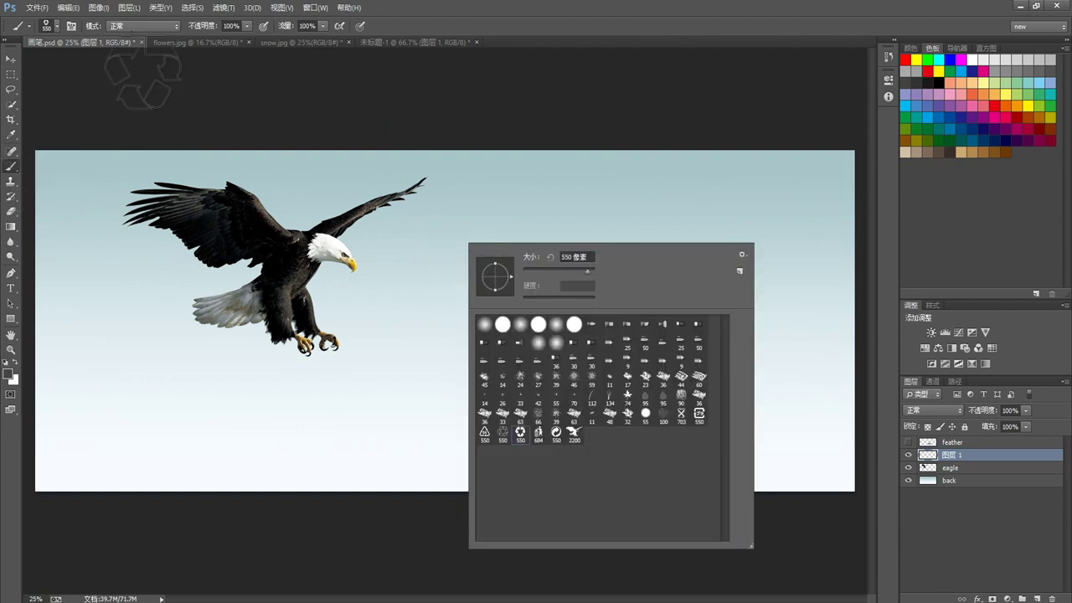
{"action": "left_click", "coordinate": [57, 25]}
{"action": "left_click", "coordinate": [56, 25]}
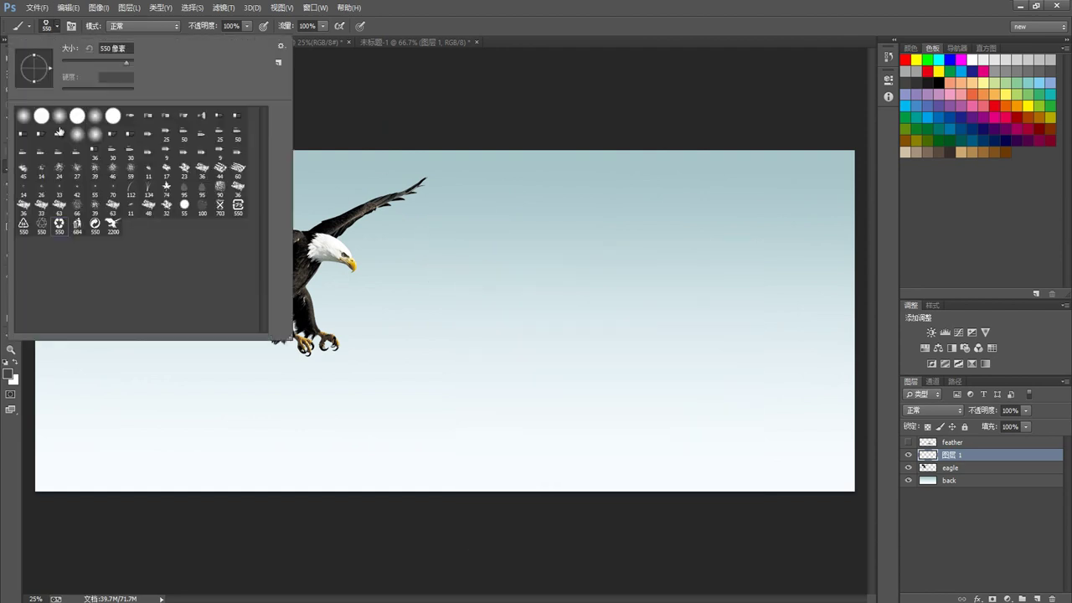
{"action": "left_click", "coordinate": [111, 224]}
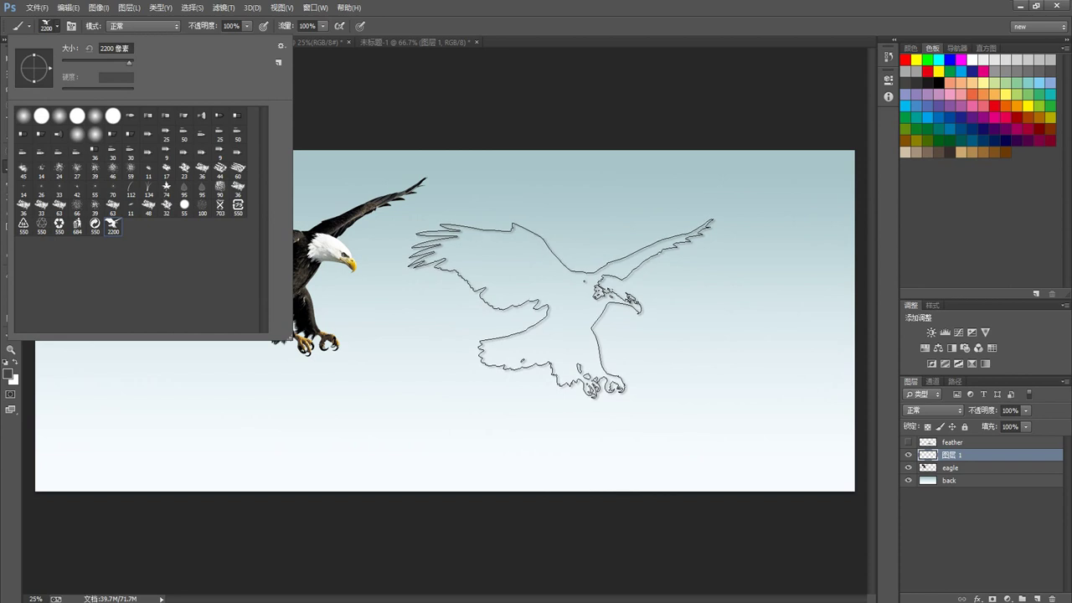
{"action": "left_click", "coordinate": [559, 308]}
{"action": "left_click", "coordinate": [559, 308]}
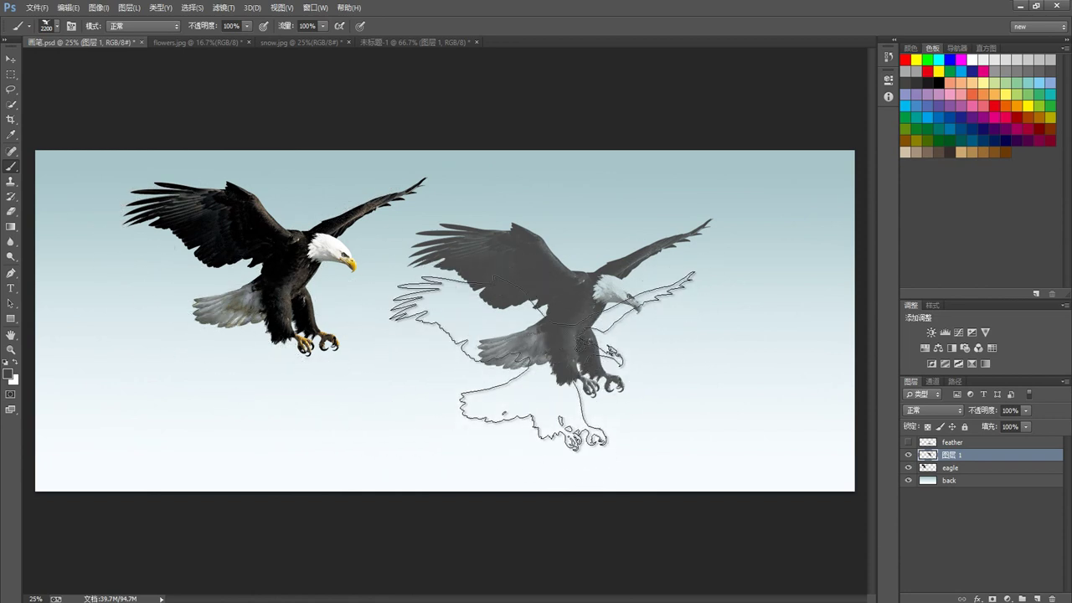
Set the foreground colour to bright red
{"action": "left_click", "coordinate": [11, 376]}
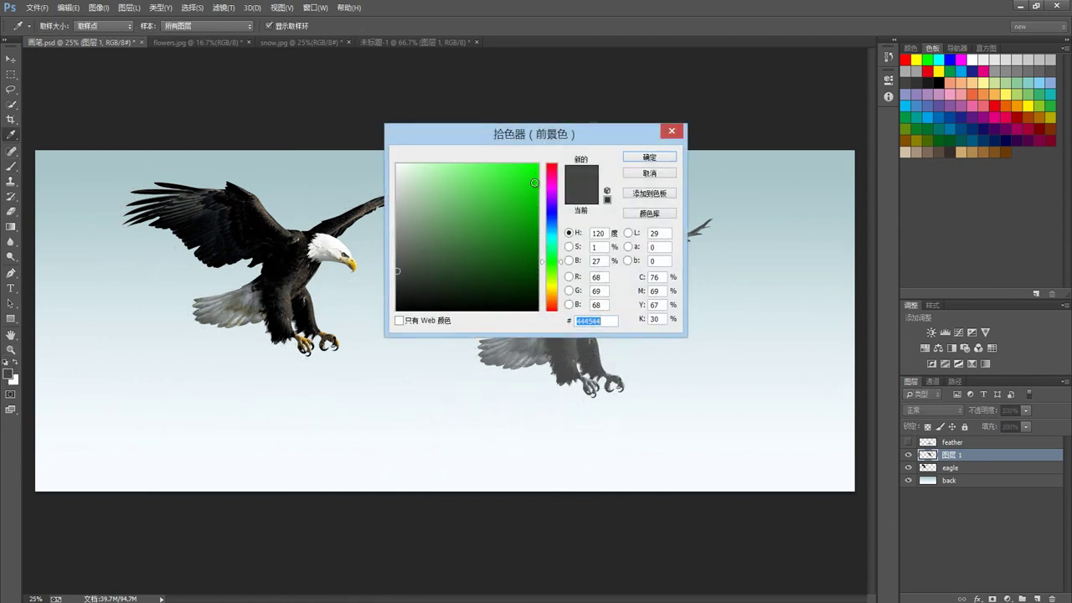
{"action": "left_click", "coordinate": [552, 168]}
{"action": "left_click", "coordinate": [535, 165]}
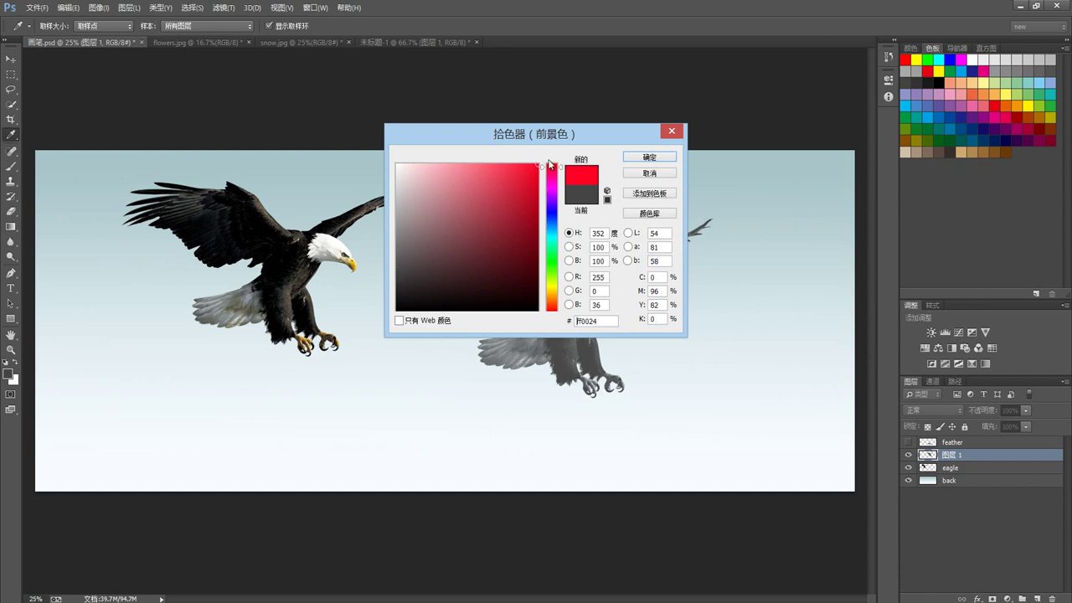
{"action": "left_click", "coordinate": [649, 157]}
Reduce the eagle brush to 356 px and stamp a small red eagle beside the grey one
{"action": "right_click", "coordinate": [680, 321]}
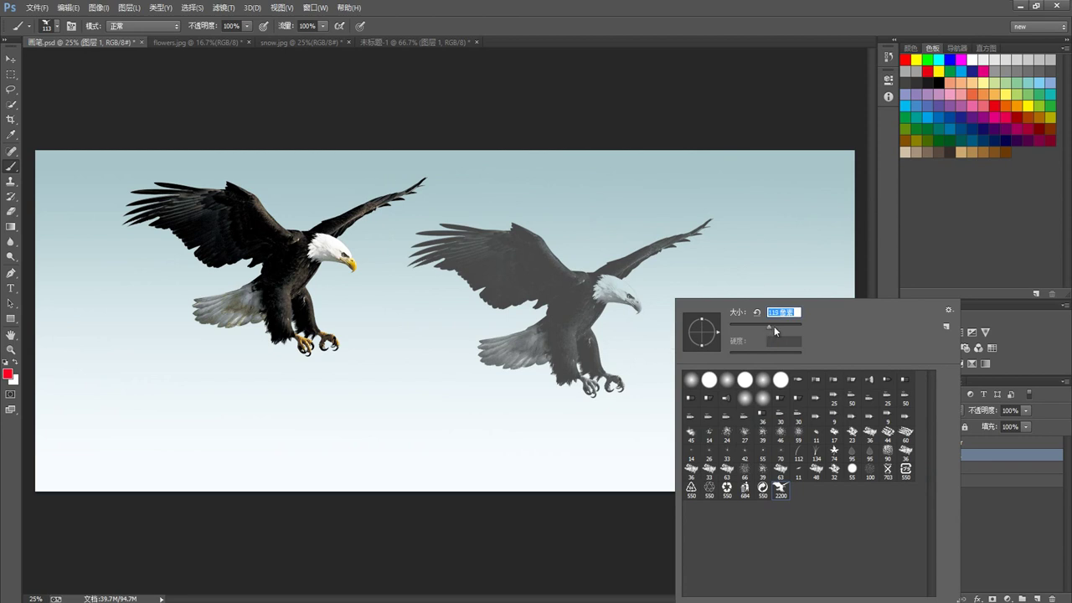
{"action": "left_click_drag", "start_coordinate": [774, 326], "coordinate": [781, 324]}
{"action": "left_click", "coordinate": [714, 287]}
{"action": "left_click", "coordinate": [714, 287]}
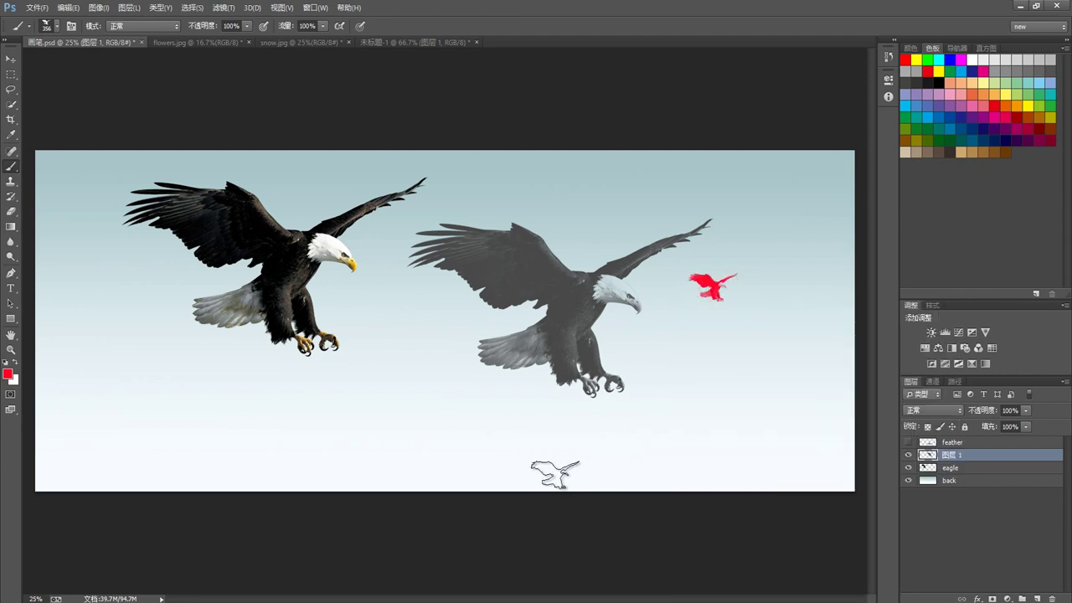
Hide the 图层 1 and eagle layers, and show and select the feather layer
{"action": "left_click_drag", "start_coordinate": [909, 457], "coordinate": [910, 472]}
{"action": "left_click", "coordinate": [909, 442]}
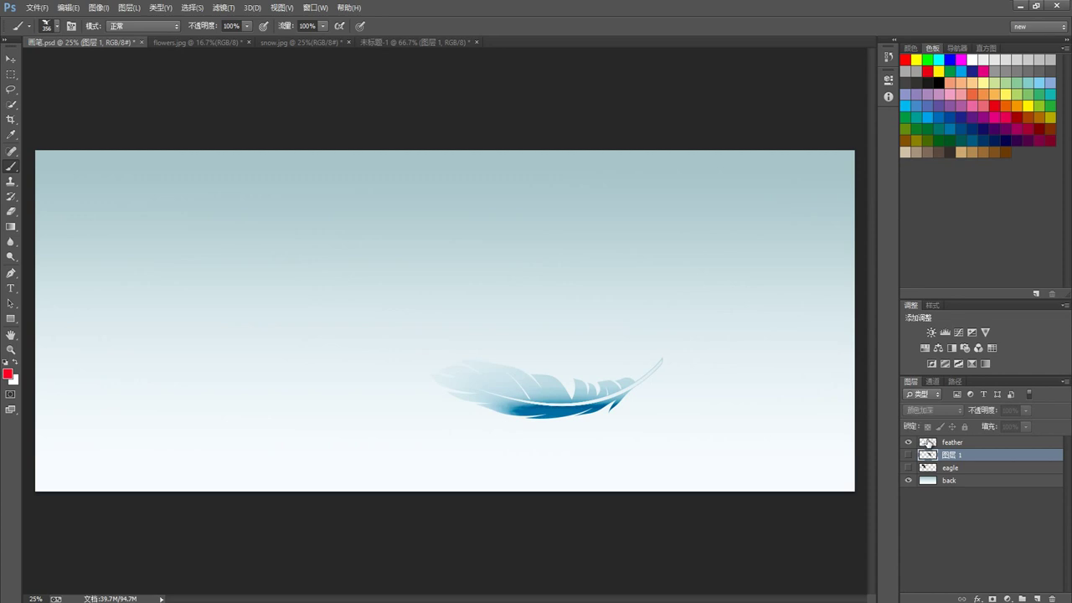
{"action": "left_click", "coordinate": [928, 442]}
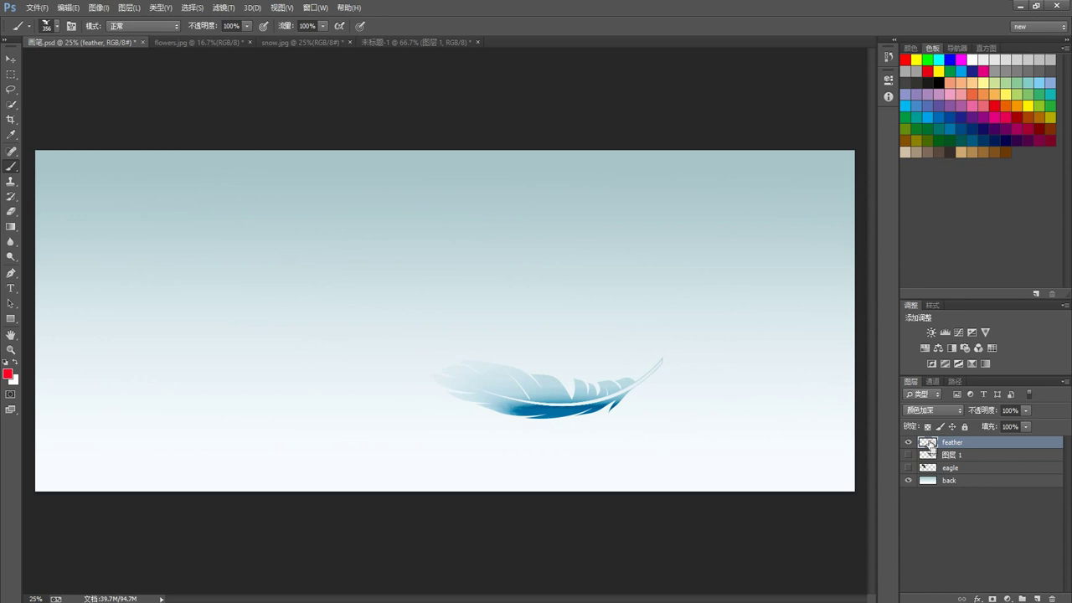
Load the feather's outline as a selection and define it as a brush preset named pay
{"action": "left_click", "coordinate": [928, 444], "text": "ctrl"}
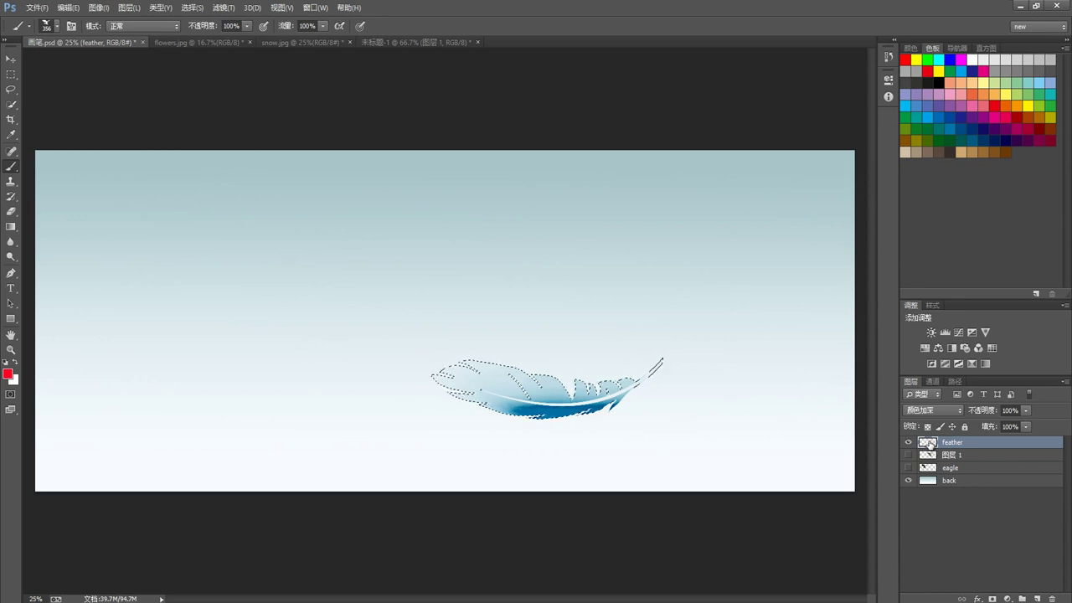
{"action": "left_click", "coordinate": [70, 10]}
{"action": "left_click", "coordinate": [88, 329]}
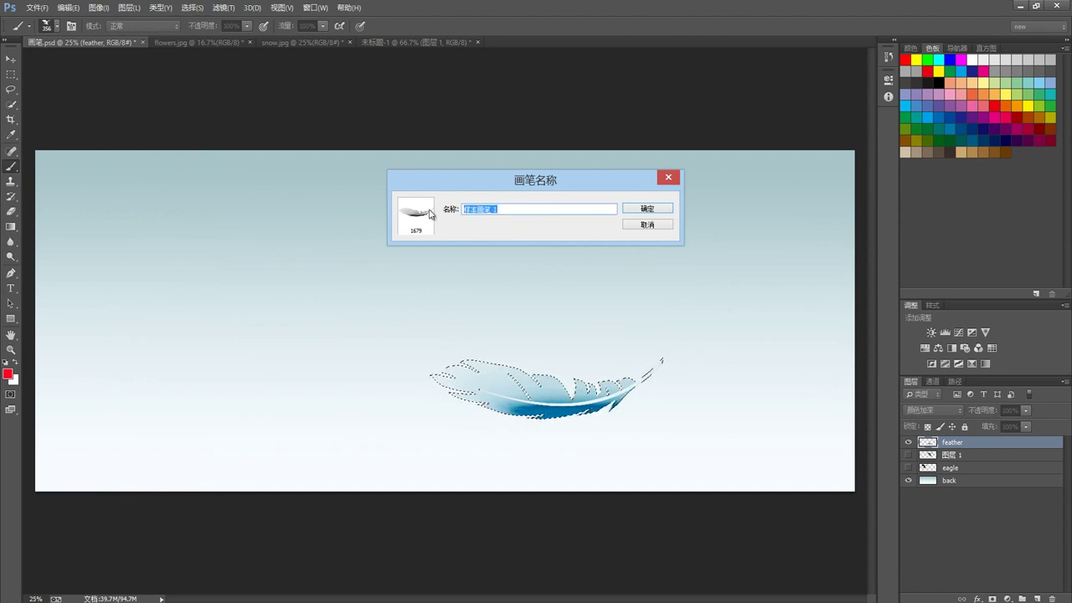
{"action": "type", "text": "pay"}
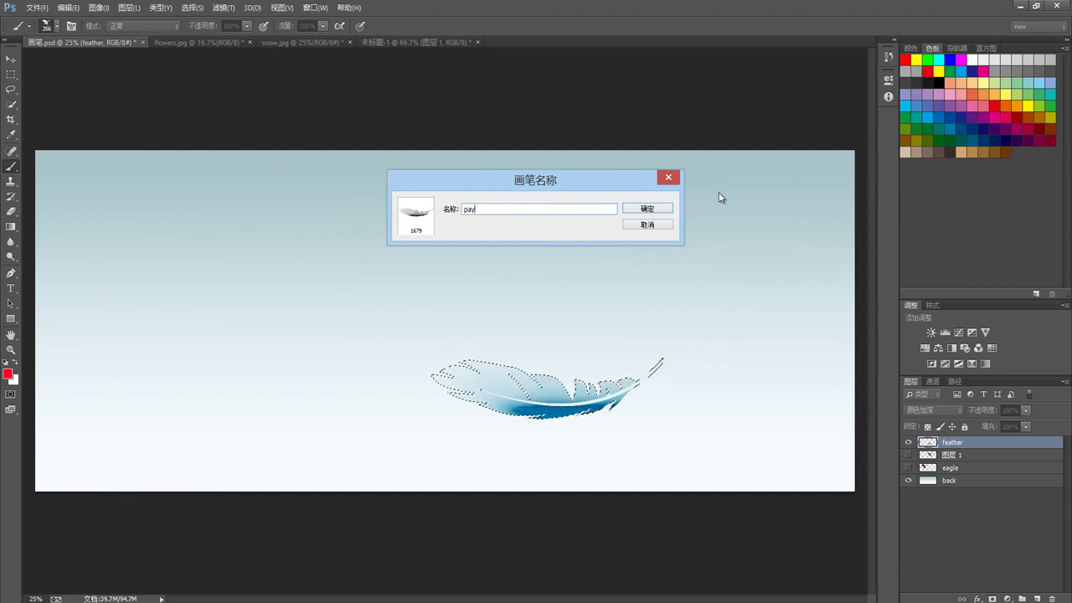
{"action": "key", "text": "Return"}
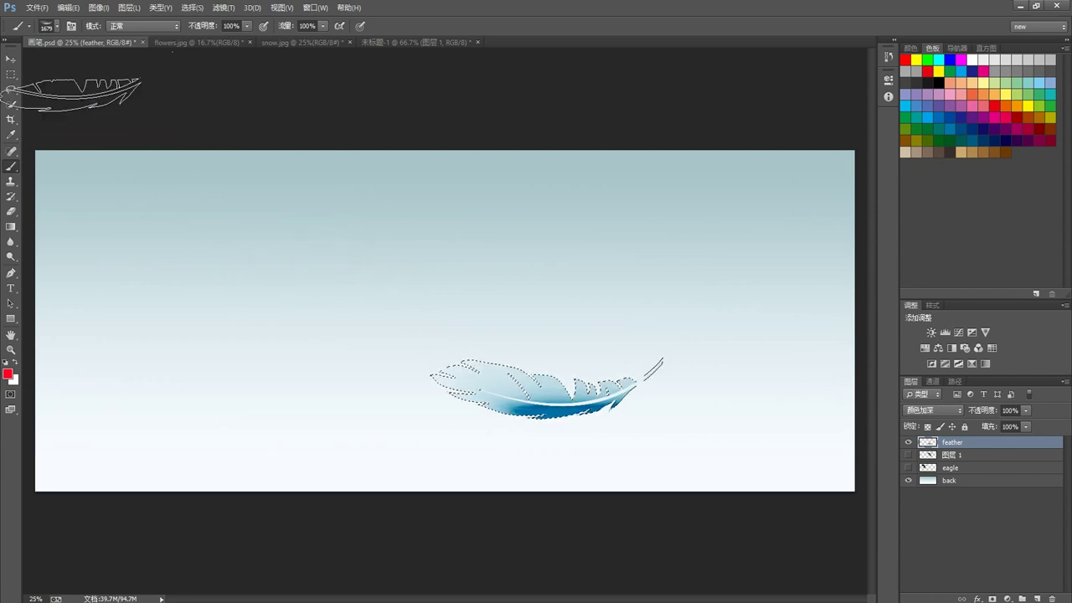
Clear the feather selection and add a new layer above the feather layer
{"action": "key", "text": "m"}
{"action": "left_click_drag", "start_coordinate": [36, 150], "coordinate": [355, 264]}
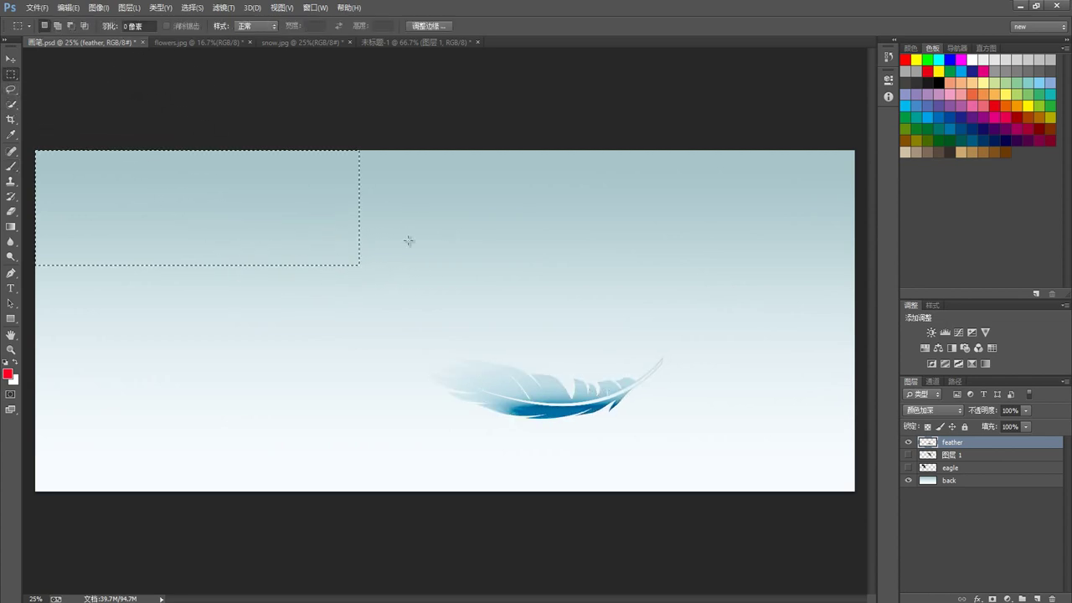
{"action": "left_click", "coordinate": [408, 241]}
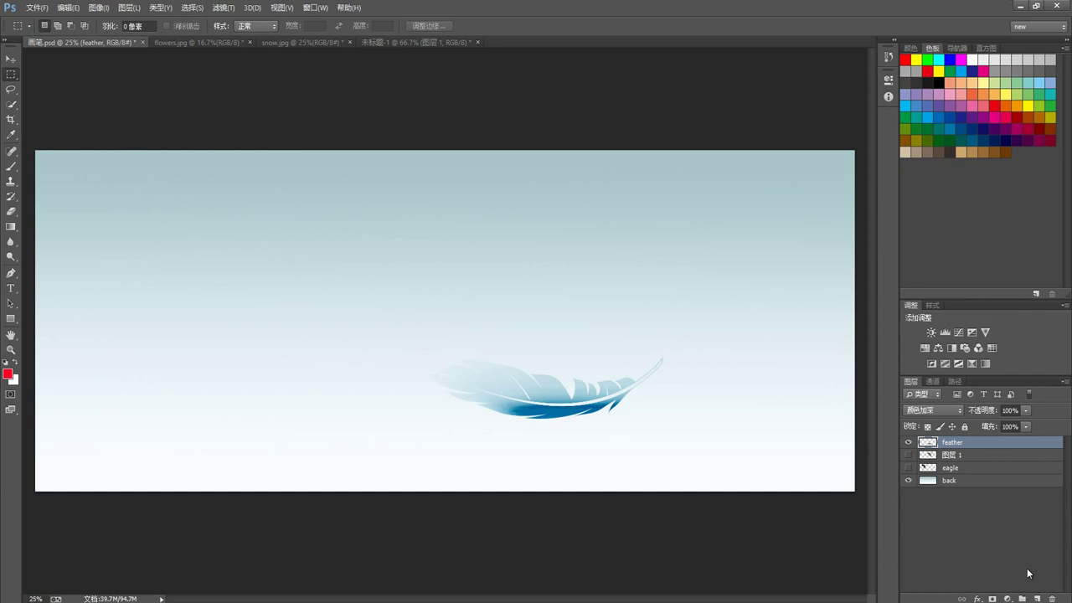
{"action": "left_click", "coordinate": [1039, 599]}
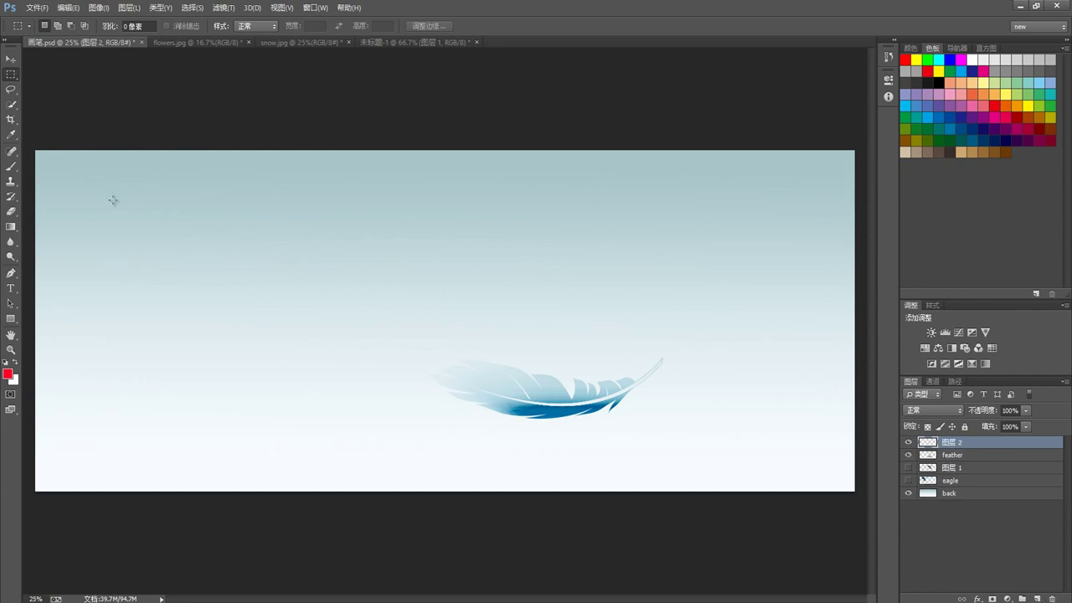
With the Brush tool's 1679 px feather preset, stamp two red feathers side by side across the upper part of the canvas
{"action": "right_click", "coordinate": [138, 195]}
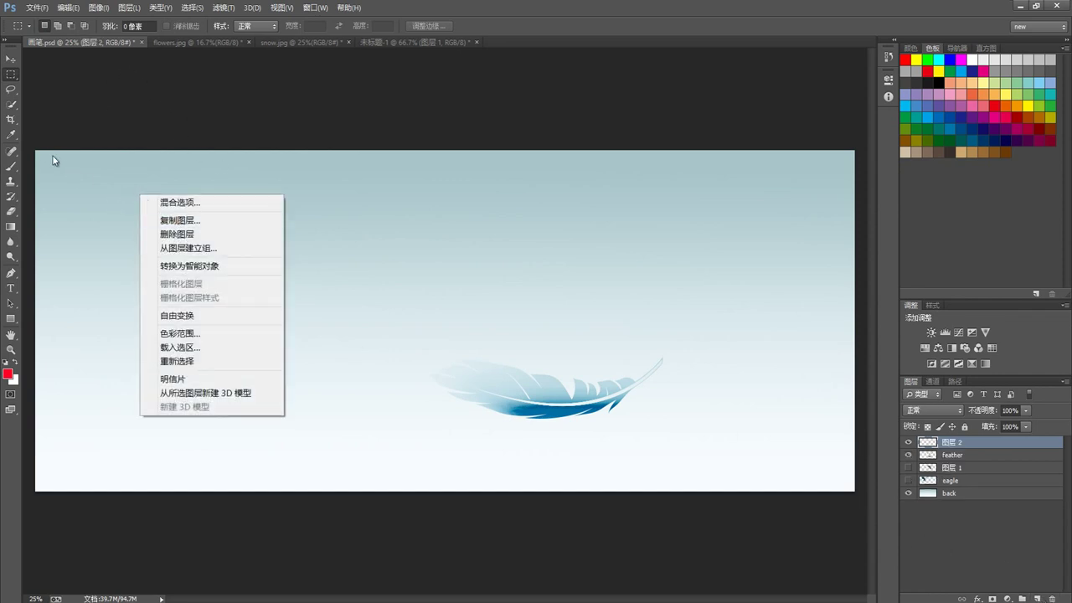
{"action": "left_click", "coordinate": [13, 170]}
{"action": "right_click", "coordinate": [247, 293]}
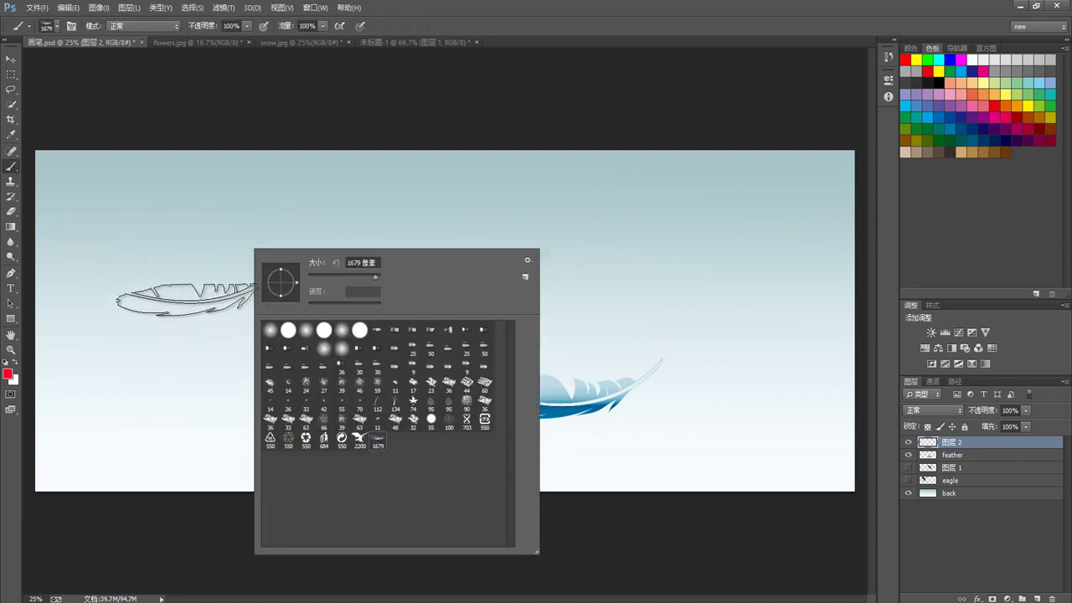
{"action": "left_click", "coordinate": [184, 224]}
{"action": "left_click", "coordinate": [175, 219]}
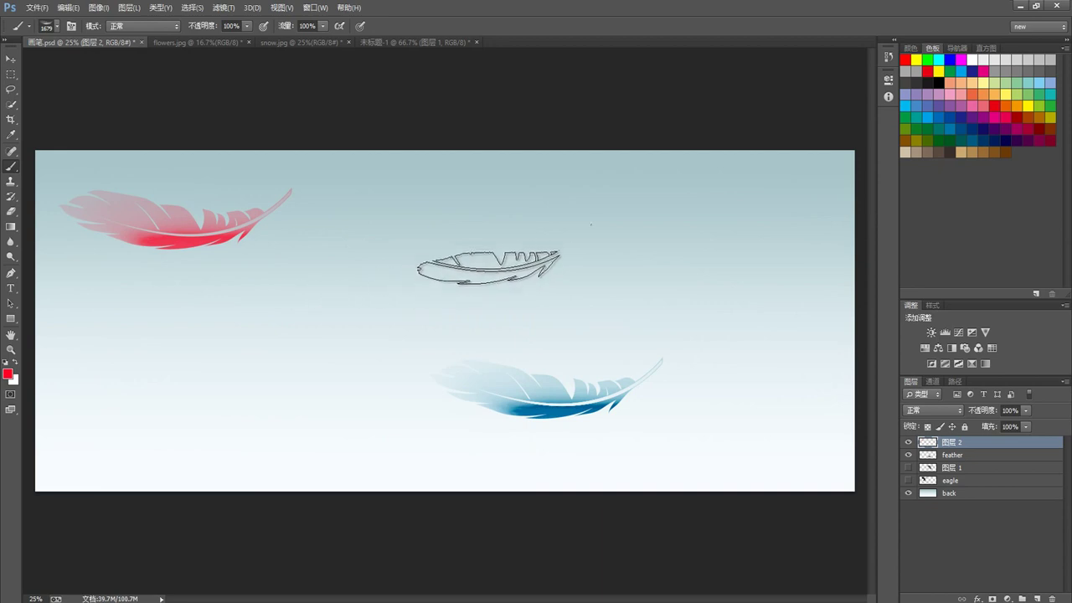
{"action": "left_click", "coordinate": [475, 242]}
Stamp three small red feathers with the brush at 156 px, and one larger feather at 325 px beside the upper feathers
{"action": "right_click", "coordinate": [317, 307]}
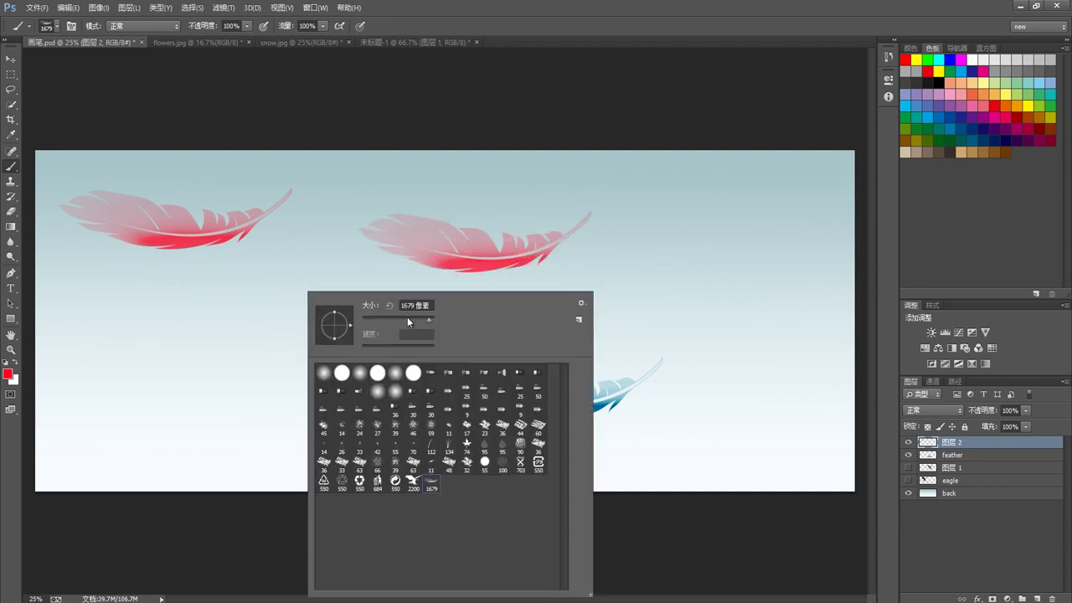
{"action": "left_click", "coordinate": [257, 310]}
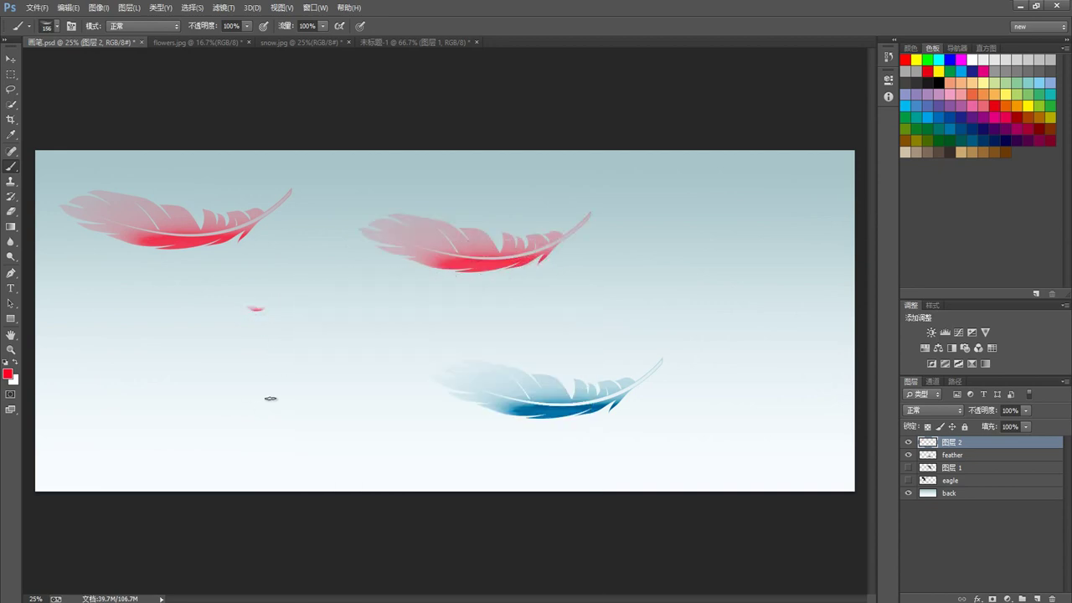
{"action": "right_click", "coordinate": [510, 321]}
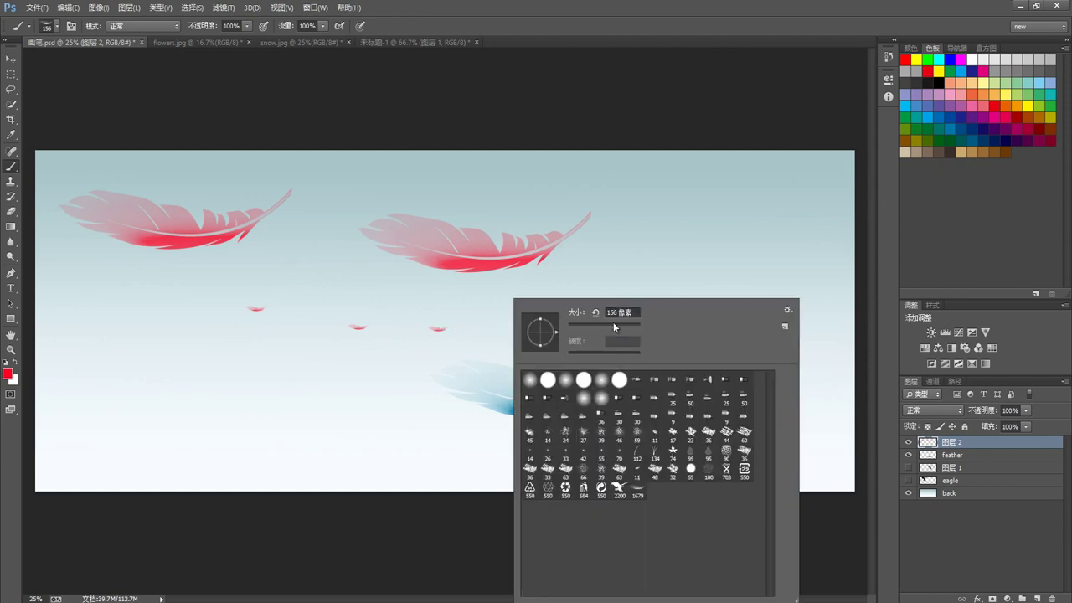
{"action": "left_click_drag", "start_coordinate": [623, 325], "coordinate": [632, 325]}
{"action": "left_click", "coordinate": [634, 267]}
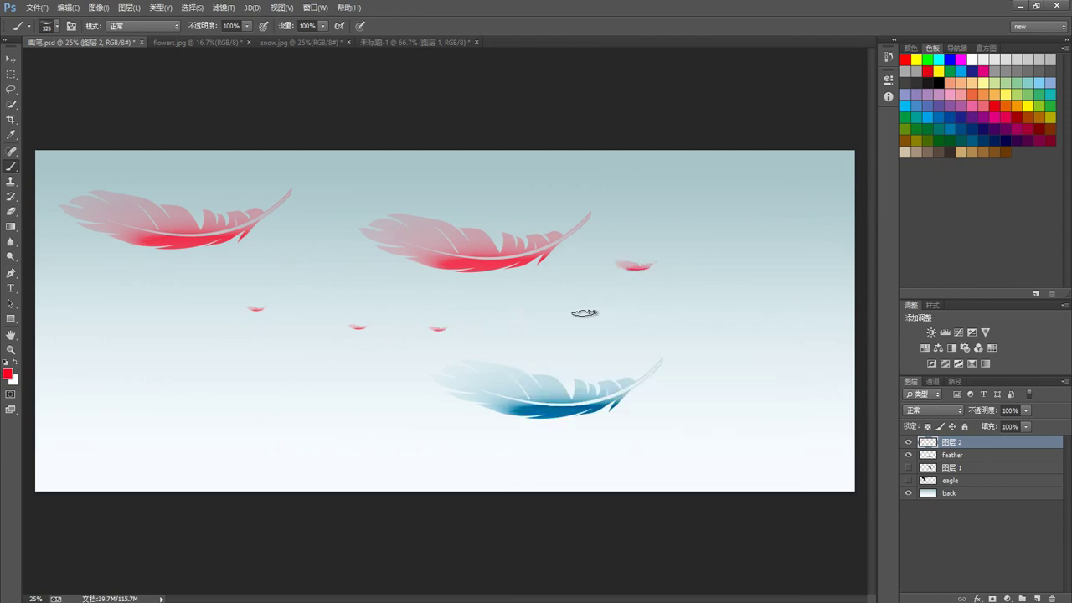
Select the 1679 px feather preset and save the brush set as 未标题画笔.abr in the 笔刷 folder
{"action": "right_click", "coordinate": [378, 293]}
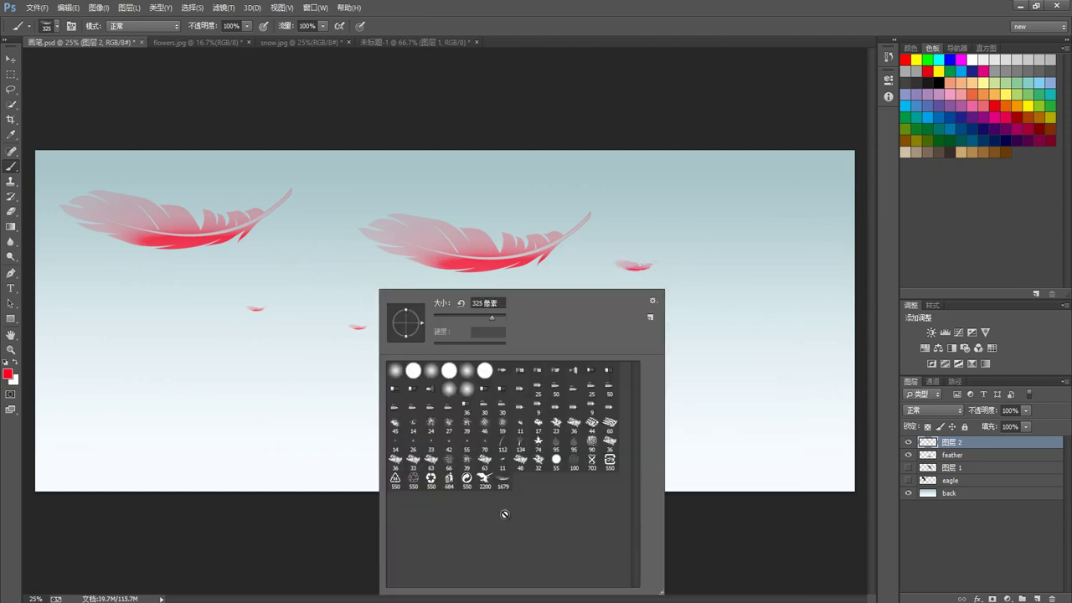
{"action": "left_click", "coordinate": [486, 479]}
{"action": "left_click", "coordinate": [503, 479]}
{"action": "left_click", "coordinate": [652, 302]}
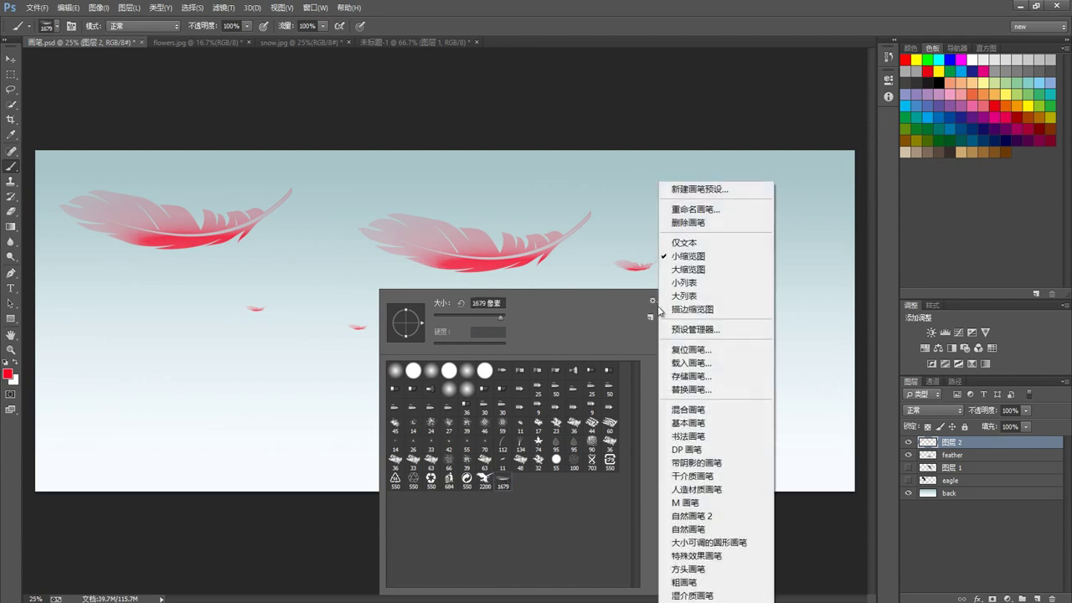
{"action": "left_click", "coordinate": [698, 381]}
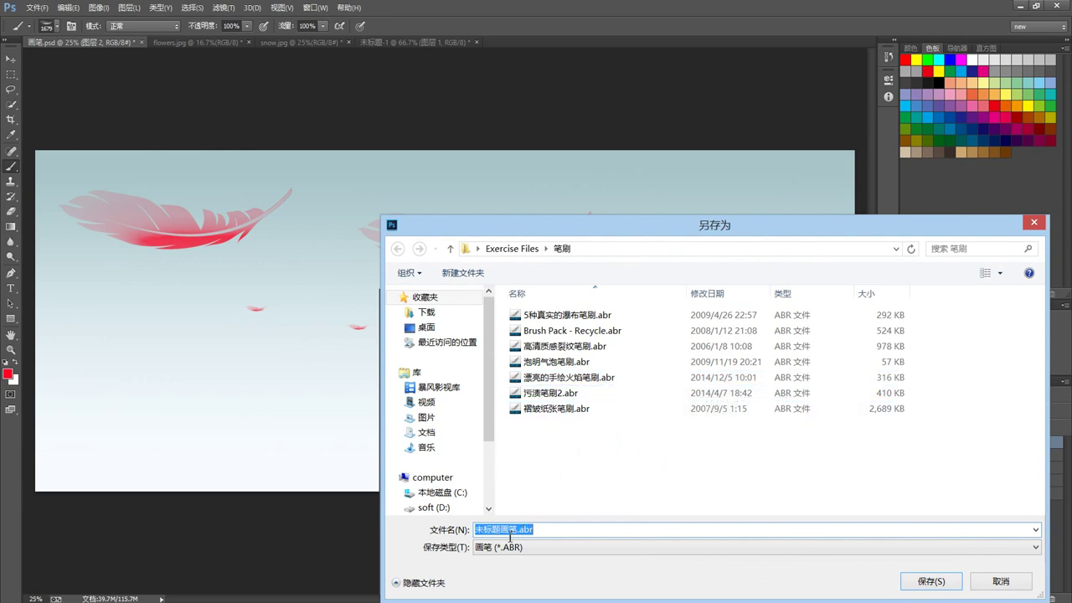
{"action": "left_click_drag", "start_coordinate": [515, 532], "coordinate": [463, 532]}
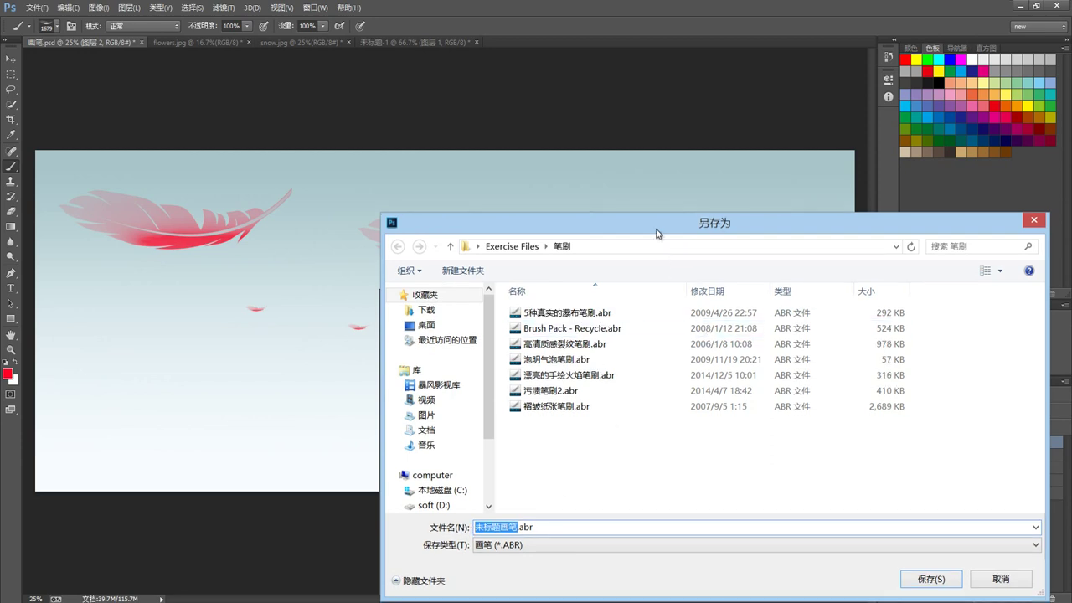
{"action": "left_click_drag", "start_coordinate": [657, 234], "coordinate": [448, 167]}
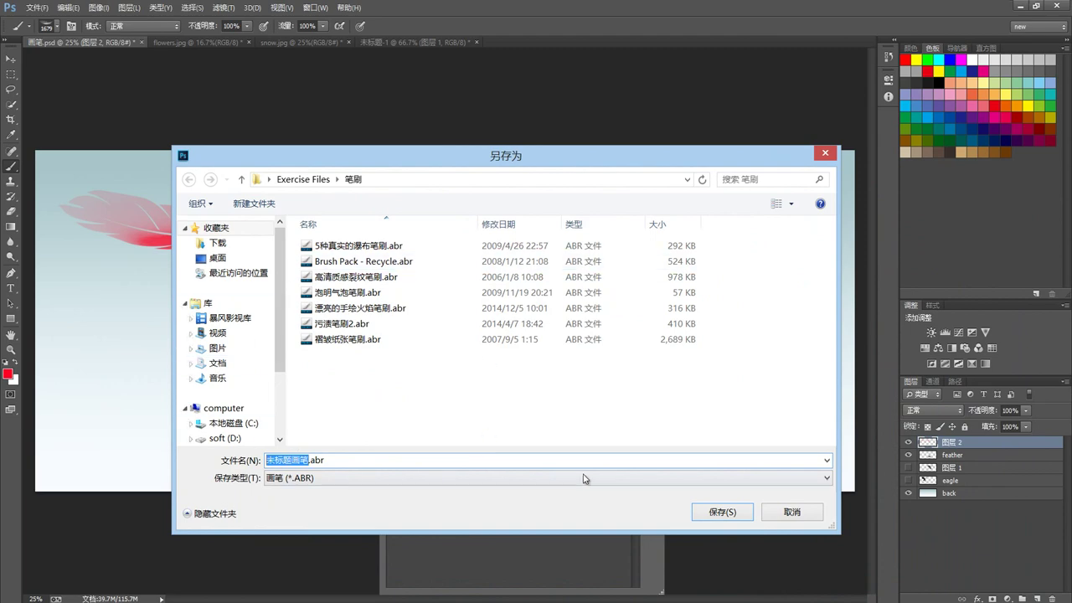
{"action": "left_click", "coordinate": [722, 510]}
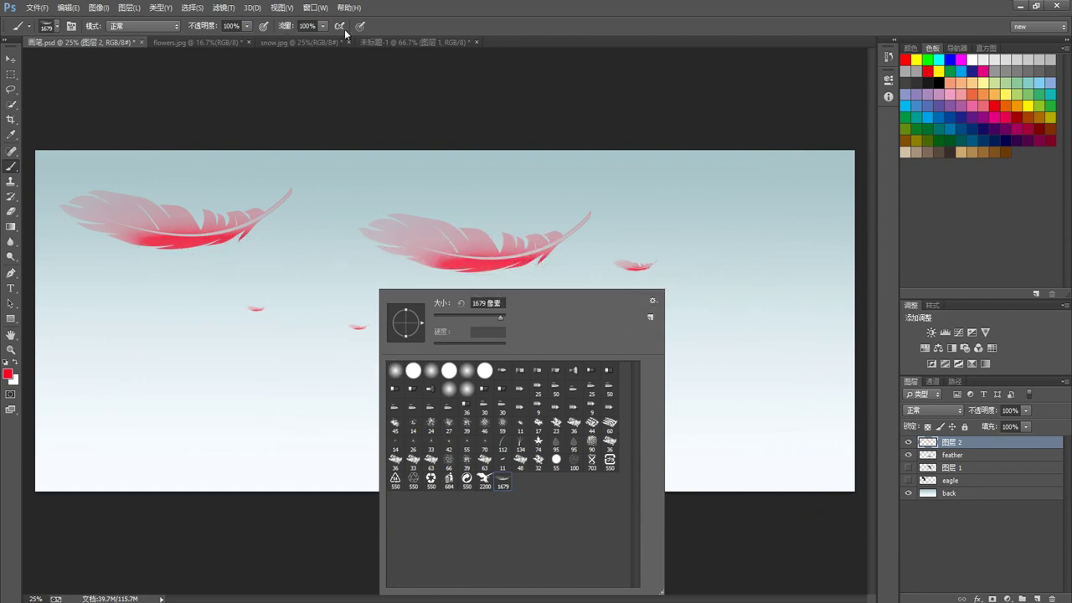
Switch to the 未标题-1 document and hide 图层 1 with the green recycling symbol
{"action": "left_click", "coordinate": [397, 41]}
{"action": "left_click", "coordinate": [397, 41]}
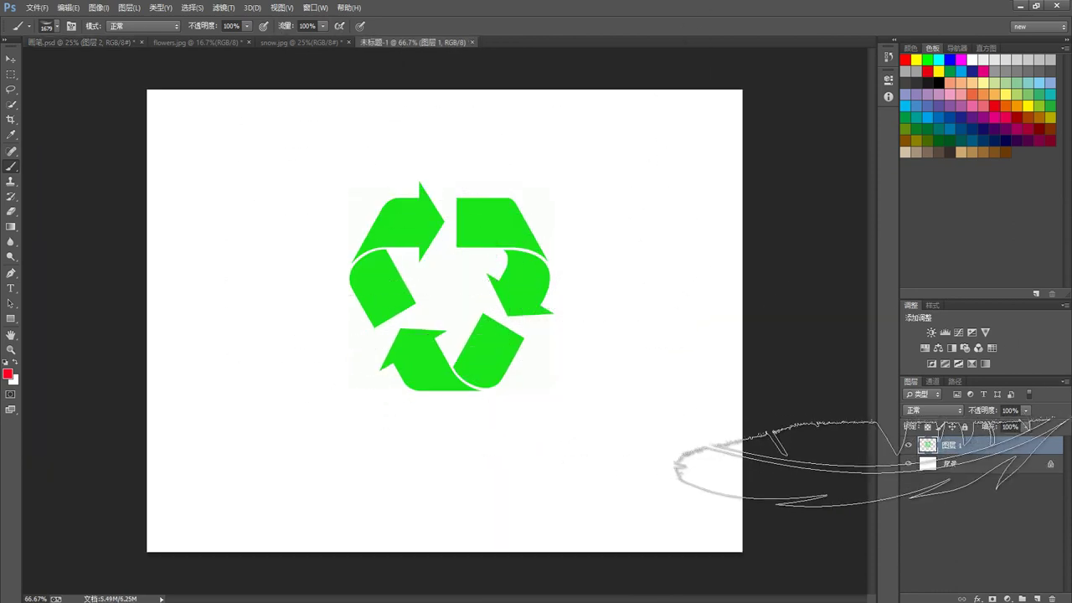
{"action": "left_click", "coordinate": [908, 447]}
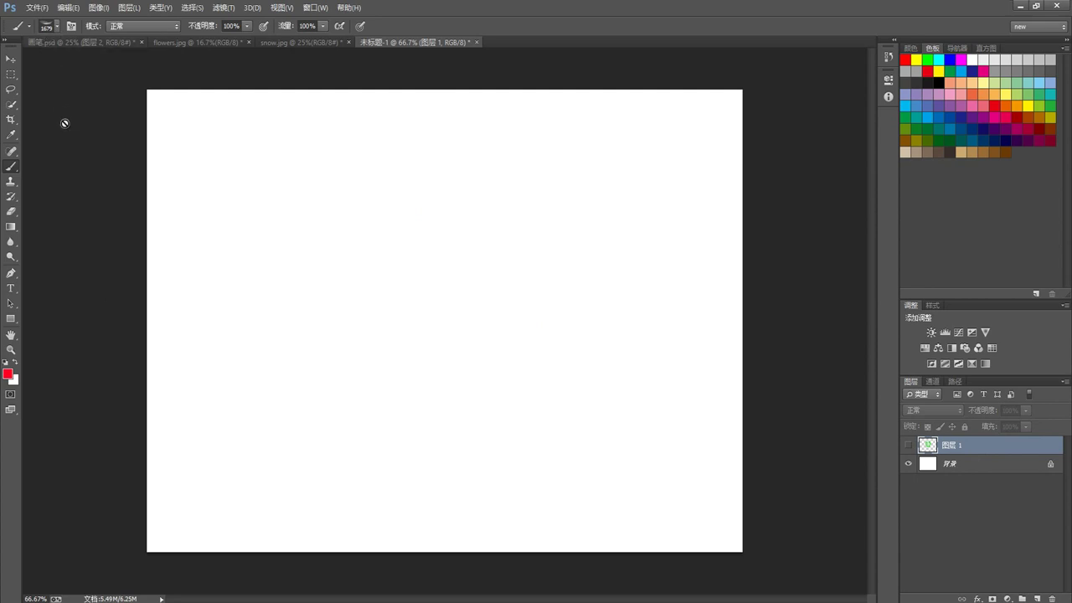
Open the full brush settings, check where they are listed among the windows, and go to the start of the brush tips
{"action": "left_click", "coordinate": [71, 26]}
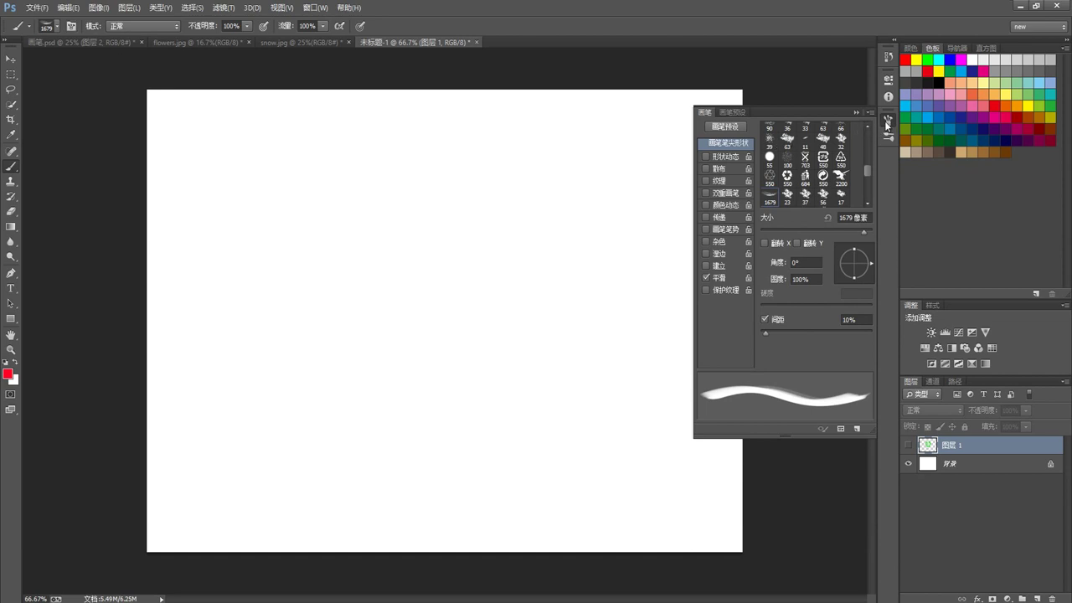
{"action": "left_click", "coordinate": [315, 8]}
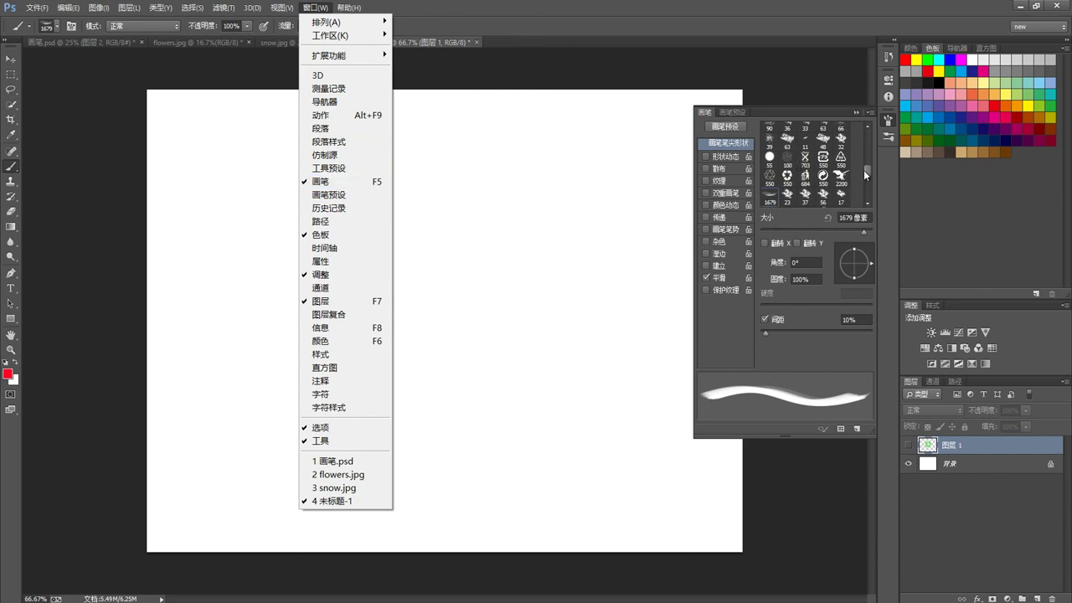
{"action": "mouse_move", "coordinate": [867, 174]}
{"action": "left_mouse_down"}
{"action": "mouse_move", "coordinate": [864, 138]}
{"action": "mouse_move", "coordinate": [868, 196]}
{"action": "mouse_move", "coordinate": [867, 126]}
{"action": "left_mouse_up"}
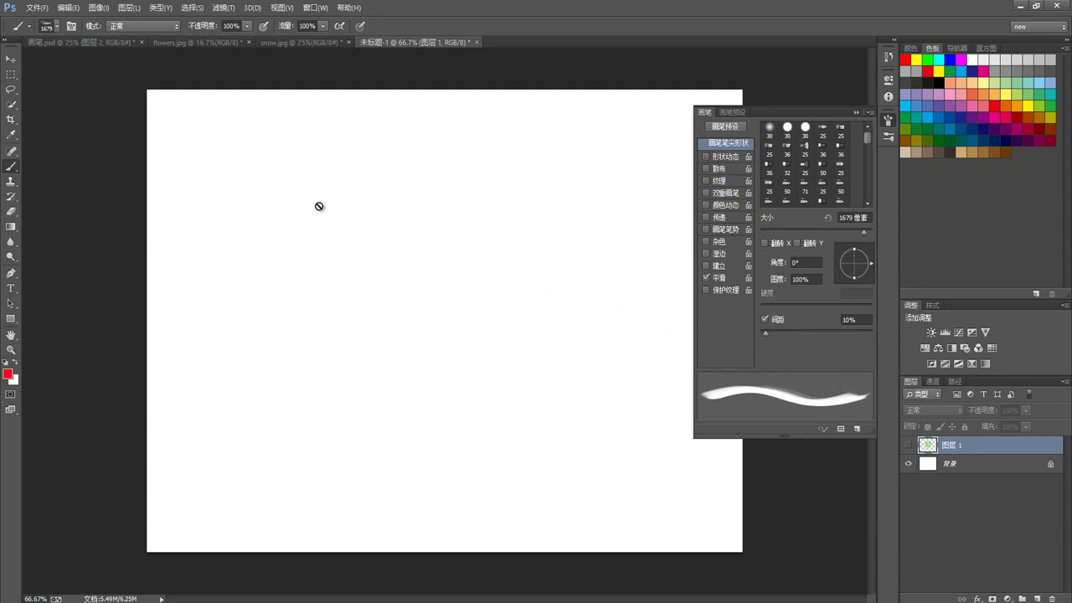
Add a new layer above 图层 1 and set the brush to the hard round tip at 156 px
{"action": "left_click", "coordinate": [1036, 598]}
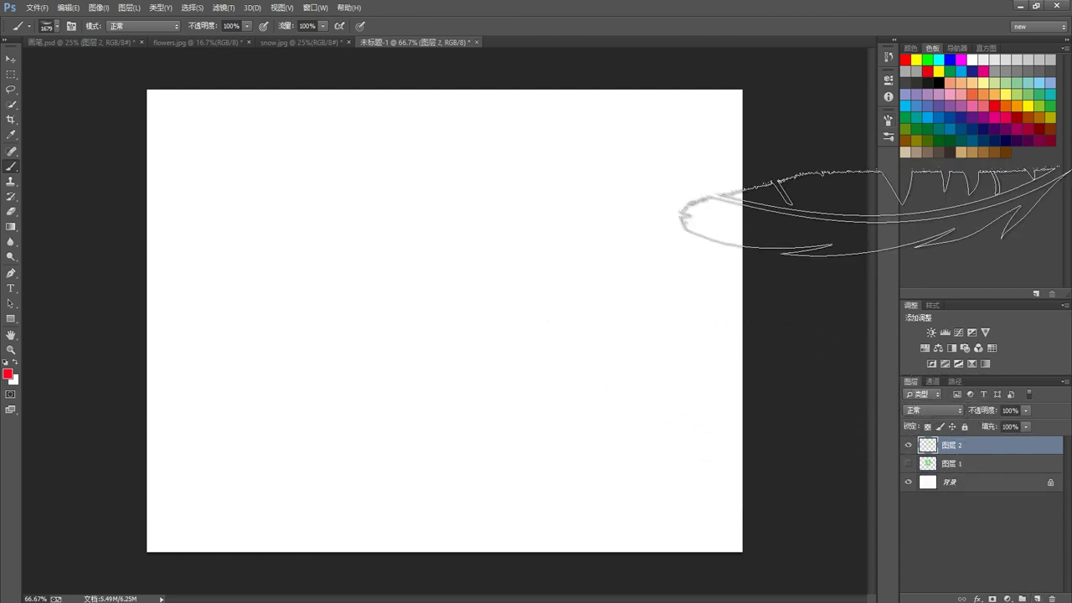
{"action": "right_click", "coordinate": [454, 223]}
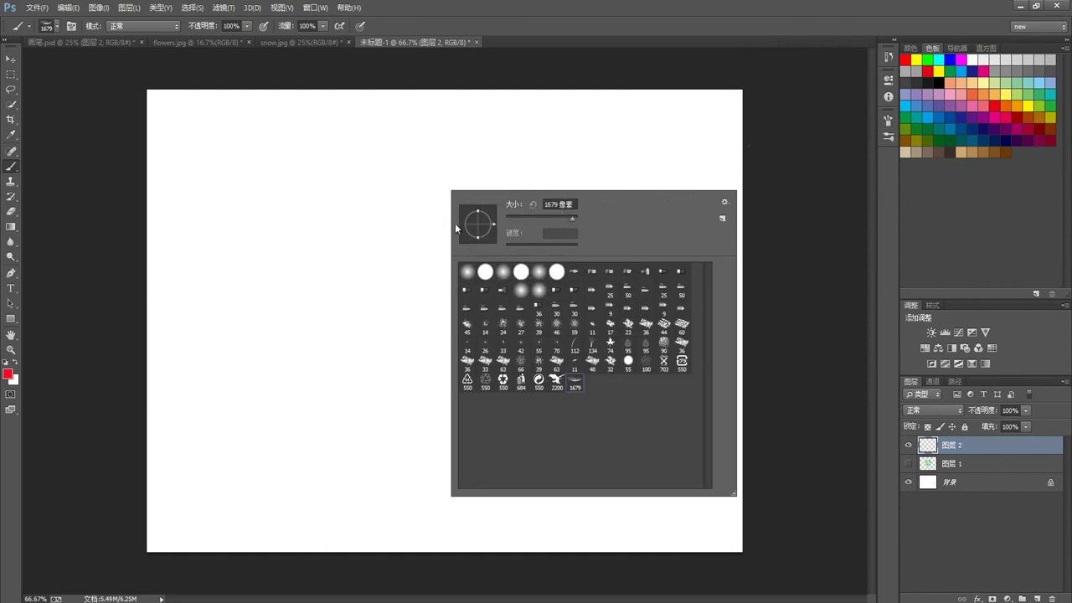
{"action": "left_click", "coordinate": [484, 270]}
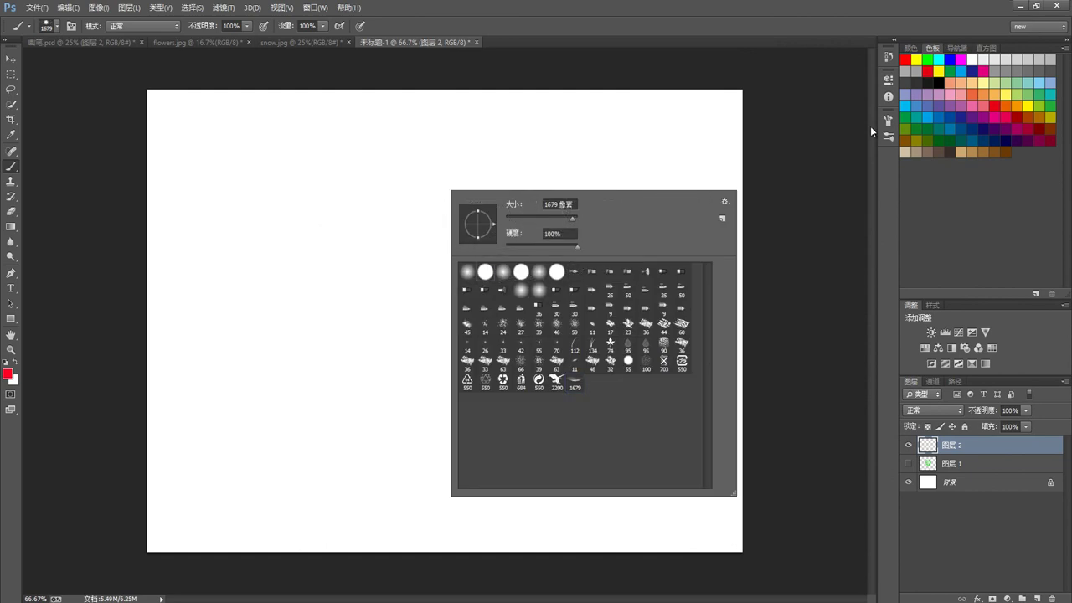
{"action": "left_click", "coordinate": [888, 80]}
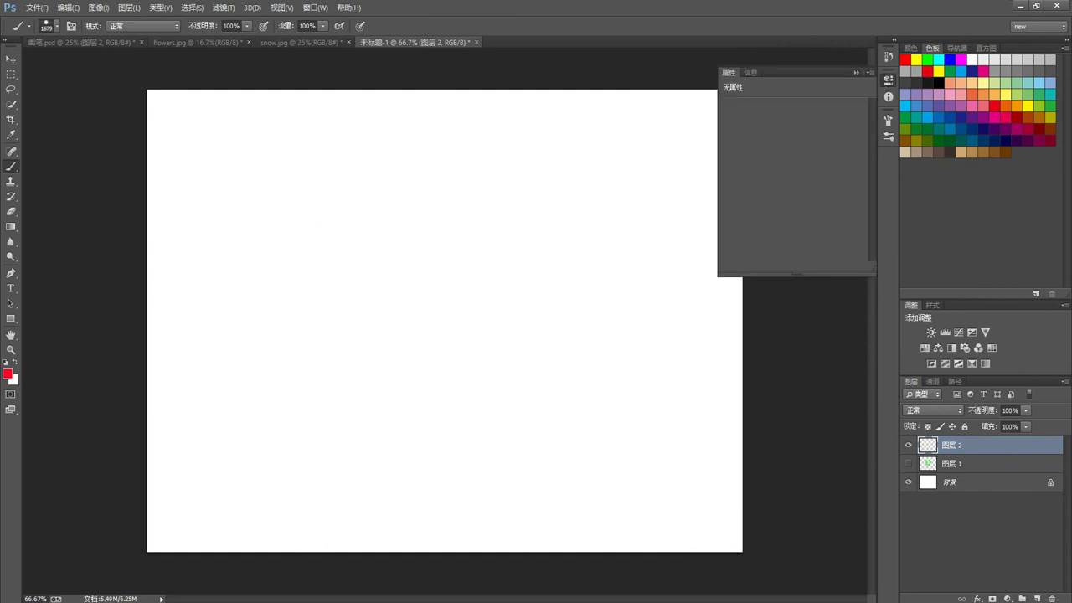
{"action": "right_click", "coordinate": [458, 255]}
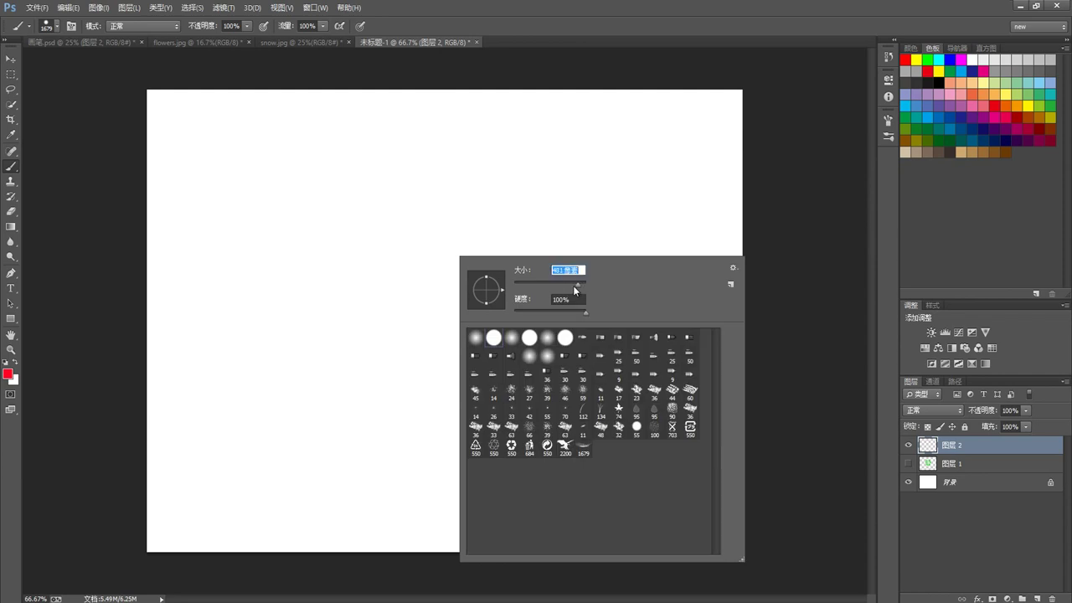
{"action": "mouse_move", "coordinate": [574, 291]}
{"action": "left_mouse_down"}
{"action": "mouse_move", "coordinate": [541, 278]}
{"action": "mouse_move", "coordinate": [557, 285]}
{"action": "left_mouse_up"}
Set the spacing of the hard round brush tip to 126%
{"action": "left_click", "coordinate": [887, 121]}
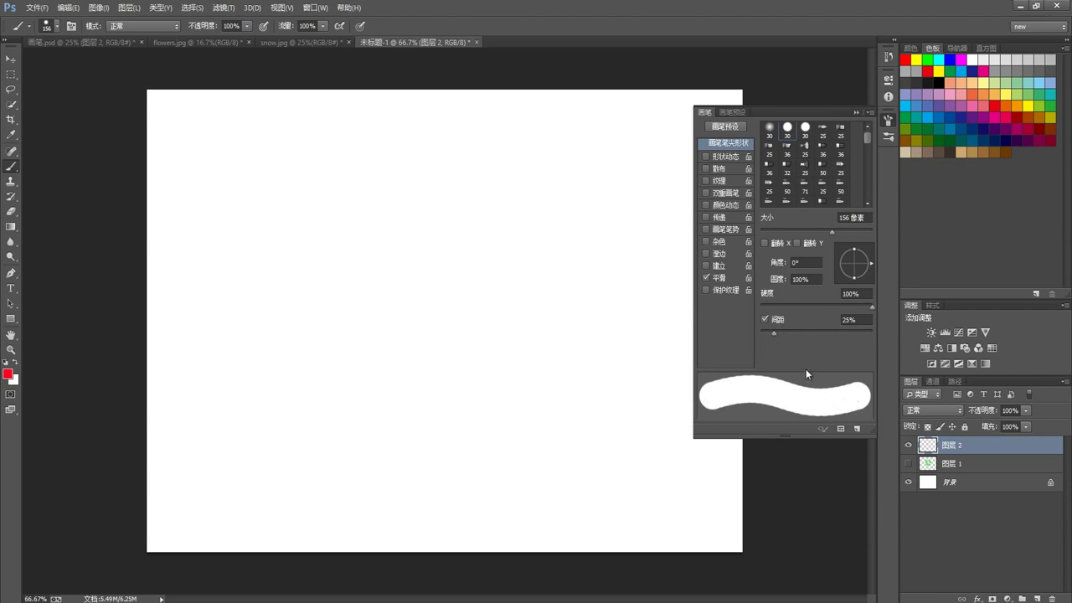
{"action": "left_click_drag", "start_coordinate": [775, 334], "coordinate": [823, 333]}
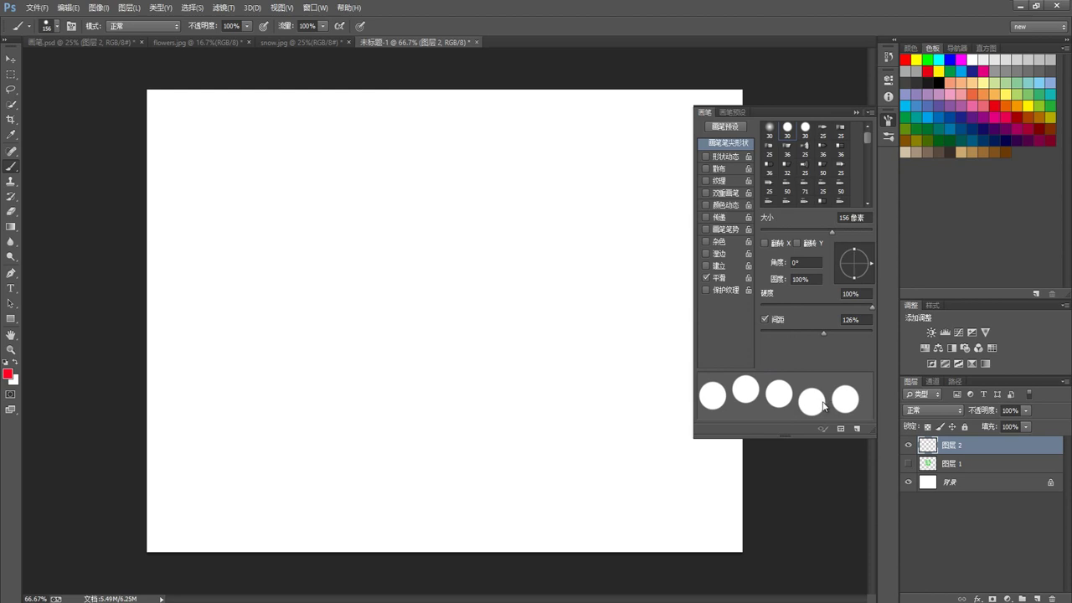
{"action": "key", "text": "F5"}
Stamp two red dots one above the other, and paint two horizontal rows of spaced dots across the canvas
{"action": "left_click", "coordinate": [234, 166]}
{"action": "left_click", "coordinate": [231, 251]}
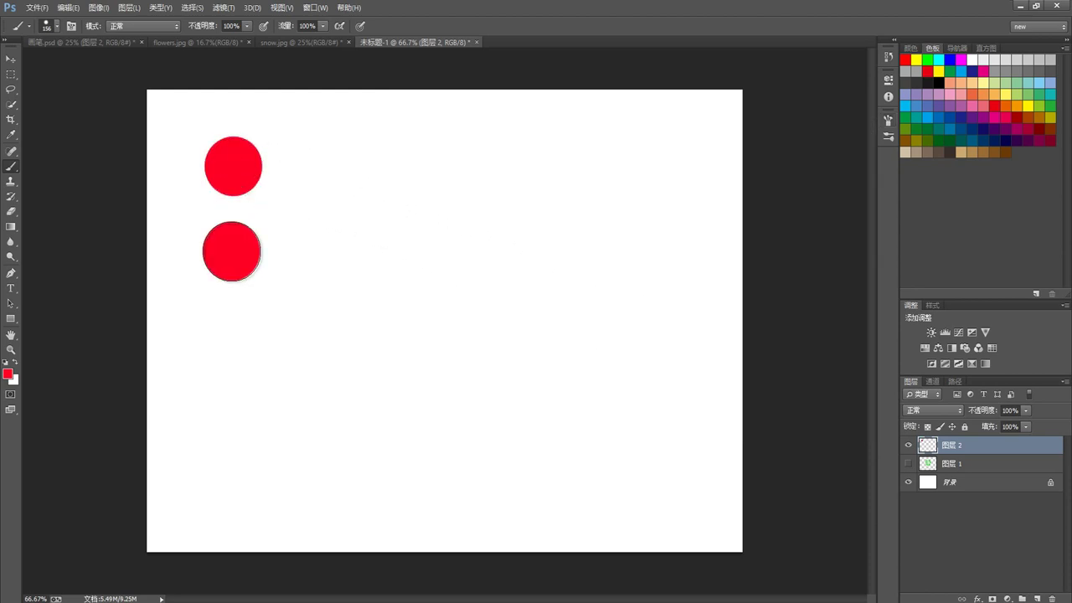
{"action": "left_click_drag", "start_coordinate": [245, 252], "coordinate": [583, 268]}
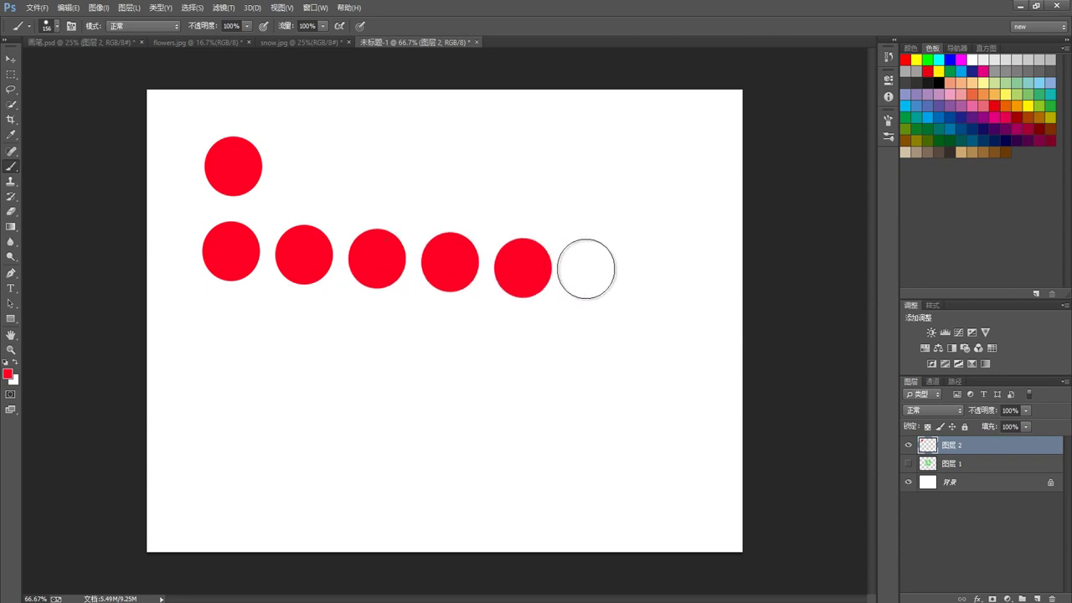
{"action": "left_click_drag", "start_coordinate": [216, 342], "coordinate": [555, 356]}
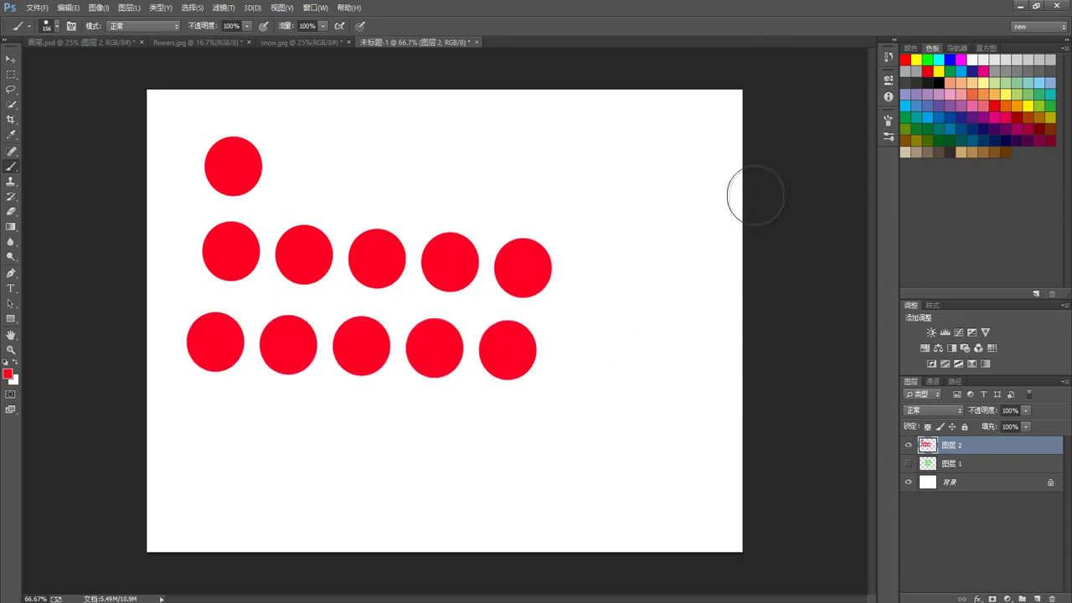
Set the brush hardness to 57% and paint rows of soft-edged red dots across the lower part of the canvas
{"action": "left_click", "coordinate": [889, 121]}
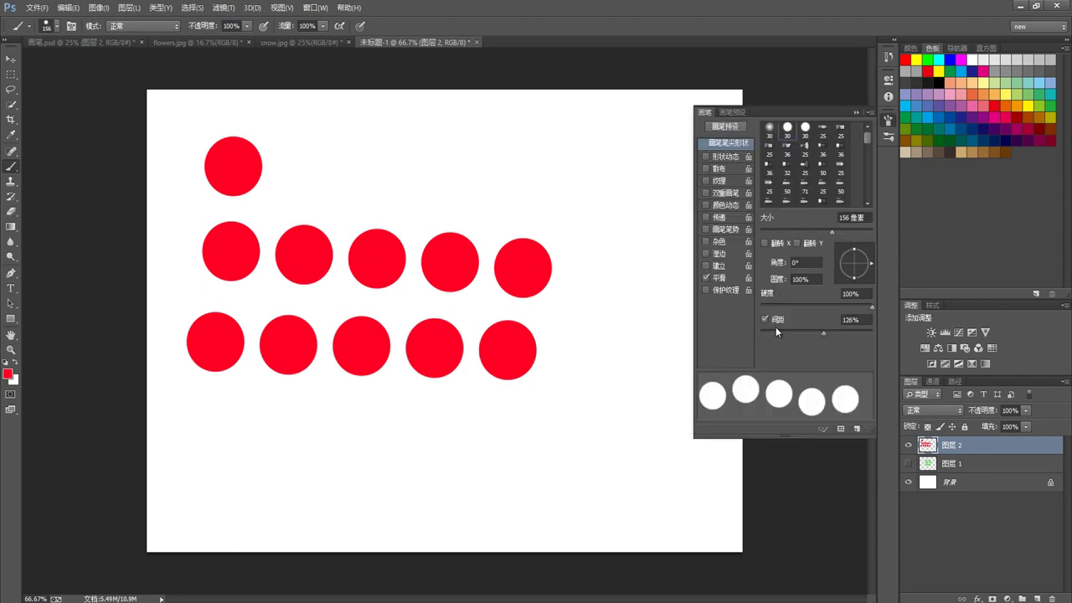
{"action": "left_click_drag", "start_coordinate": [871, 308], "coordinate": [823, 305]}
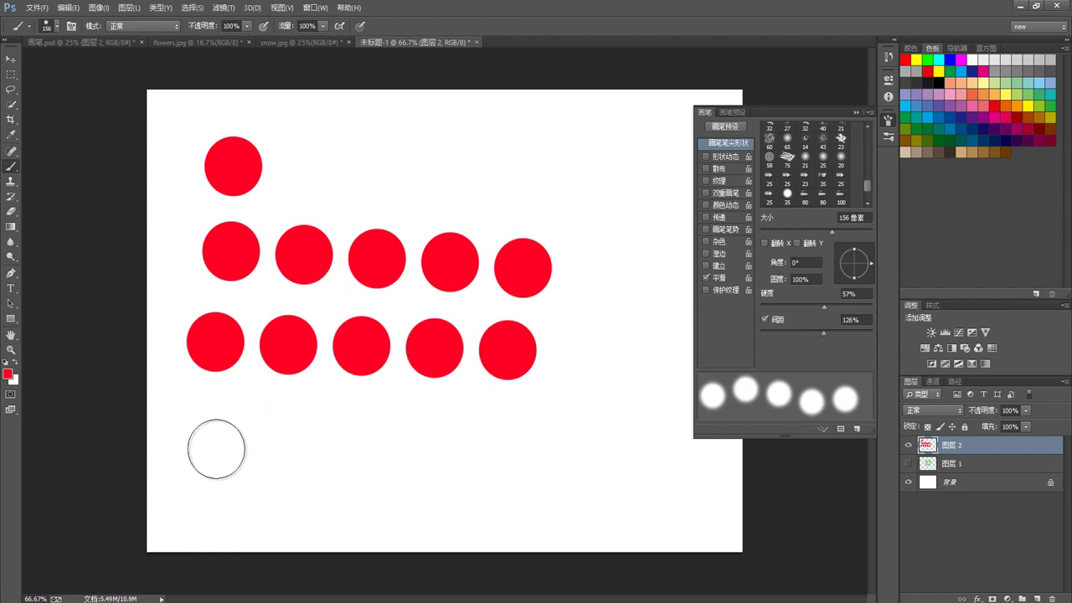
{"action": "left_click_drag", "start_coordinate": [214, 449], "coordinate": [562, 455]}
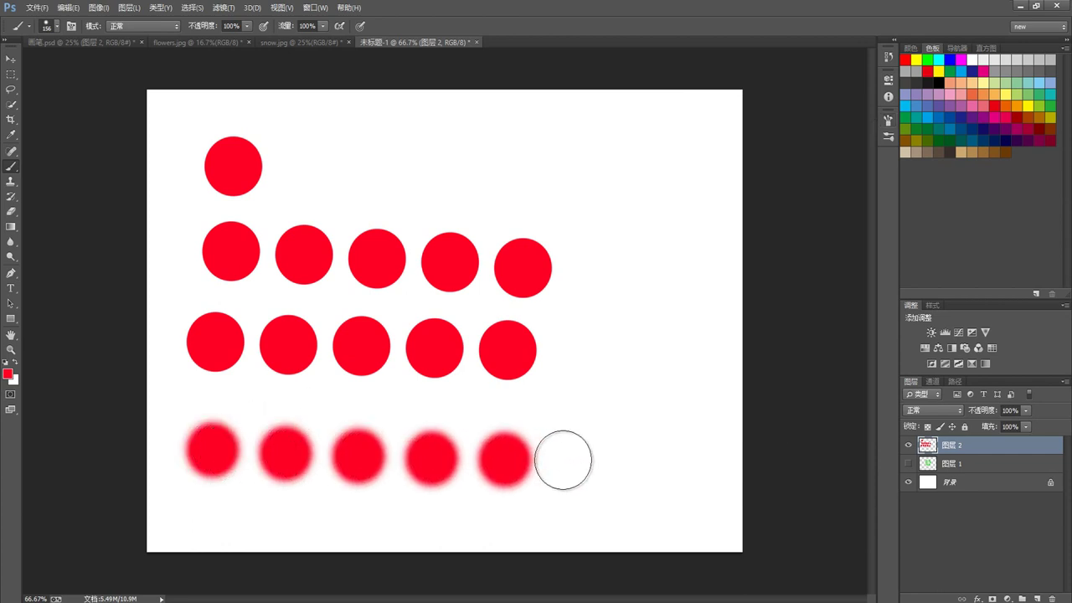
{"action": "mouse_move", "coordinate": [176, 518]}
{"action": "left_mouse_down"}
{"action": "mouse_move", "coordinate": [276, 529]}
{"action": "mouse_move", "coordinate": [713, 524]}
{"action": "mouse_move", "coordinate": [736, 515]}
{"action": "mouse_move", "coordinate": [580, 485]}
{"action": "mouse_move", "coordinate": [153, 481]}
{"action": "mouse_move", "coordinate": [362, 449]}
{"action": "mouse_move", "coordinate": [758, 455]}
{"action": "mouse_move", "coordinate": [473, 398]}
{"action": "mouse_move", "coordinate": [148, 378]}
{"action": "mouse_move", "coordinate": [714, 379]}
{"action": "left_mouse_up"}
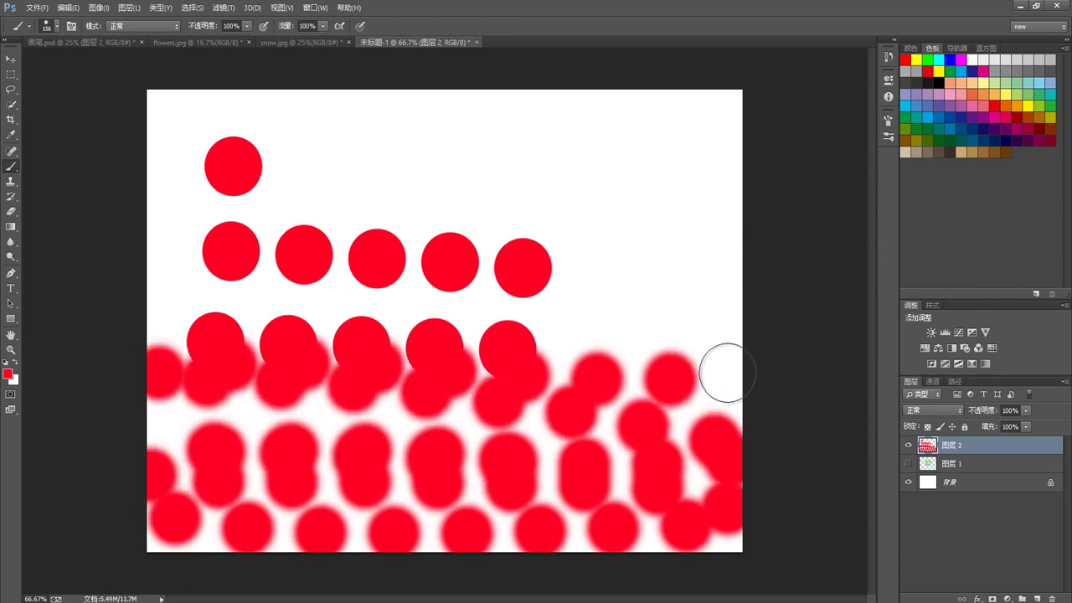
Undo all the red dot strokes until the new layer is empty
{"action": "key", "text": "ctrl+z"}
{"action": "key", "text": "ctrl+alt+z"}
{"action": "key", "text": "ctrl+alt+z"}
{"action": "key", "text": "ctrl+alt+z"}
{"action": "key", "text": "ctrl+alt+z"}
{"action": "key", "text": "ctrl+alt+z"}
{"action": "key", "text": "ctrl+alt+z"}
{"action": "key", "text": "ctrl+alt+z"}
{"action": "key", "text": "ctrl+alt+z"}
{"action": "key", "text": "ctrl+alt+z"}
{"action": "key", "text": "ctrl+alt+z"}
{"action": "key", "text": "ctrl+alt+z"}
{"action": "key", "text": "ctrl+alt+z"}
{"action": "key", "text": "ctrl+alt+z"}
{"action": "key", "text": "ctrl+alt+z"}
{"action": "key", "text": "ctrl+alt+z"}
{"action": "key", "text": "ctrl+alt+z"}
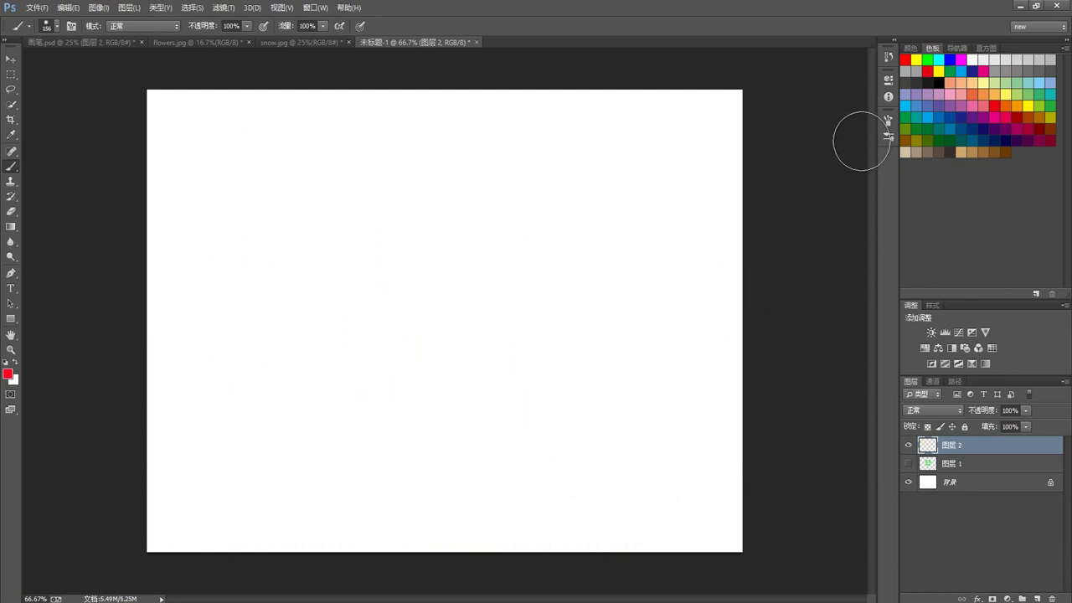
Enable Shape Dynamics (形状动态) for the brush, try adjusting the tip's angle, and set the size jitter to 49%
{"action": "left_click", "coordinate": [888, 119]}
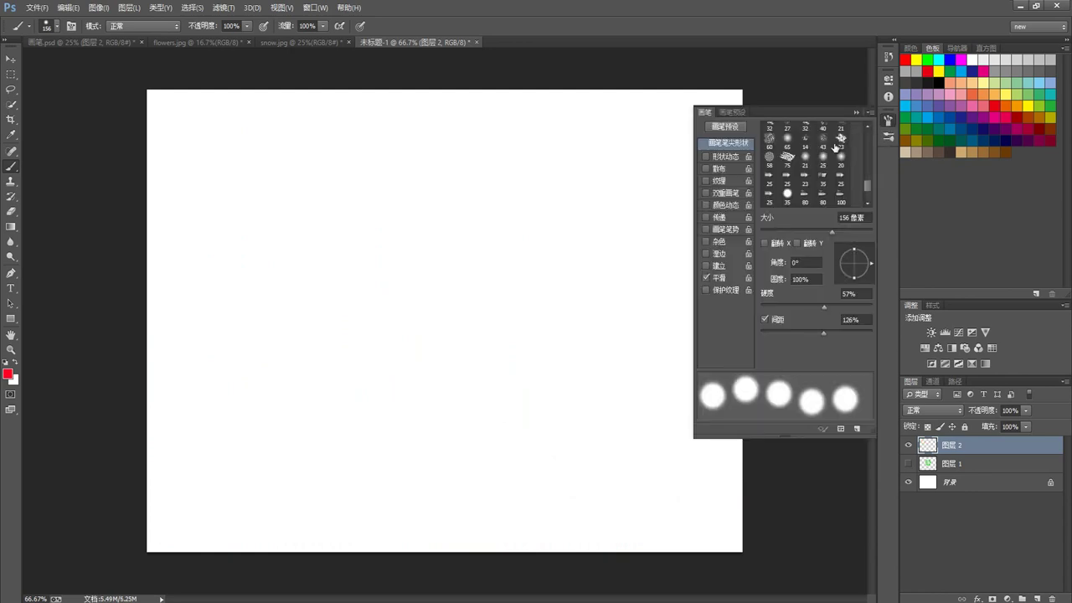
{"action": "left_click", "coordinate": [708, 157]}
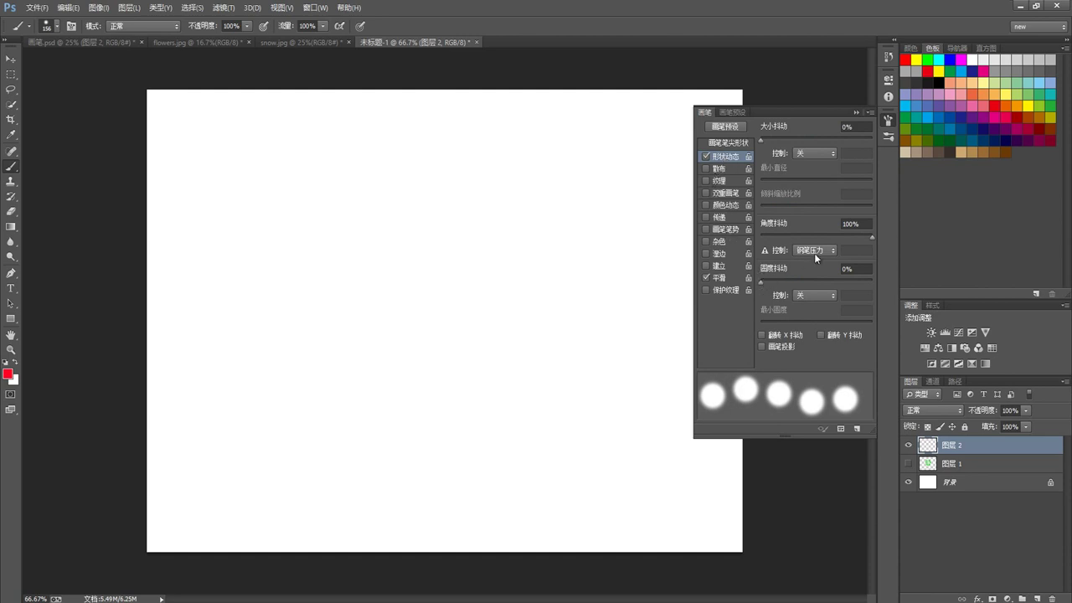
{"action": "left_click", "coordinate": [728, 144]}
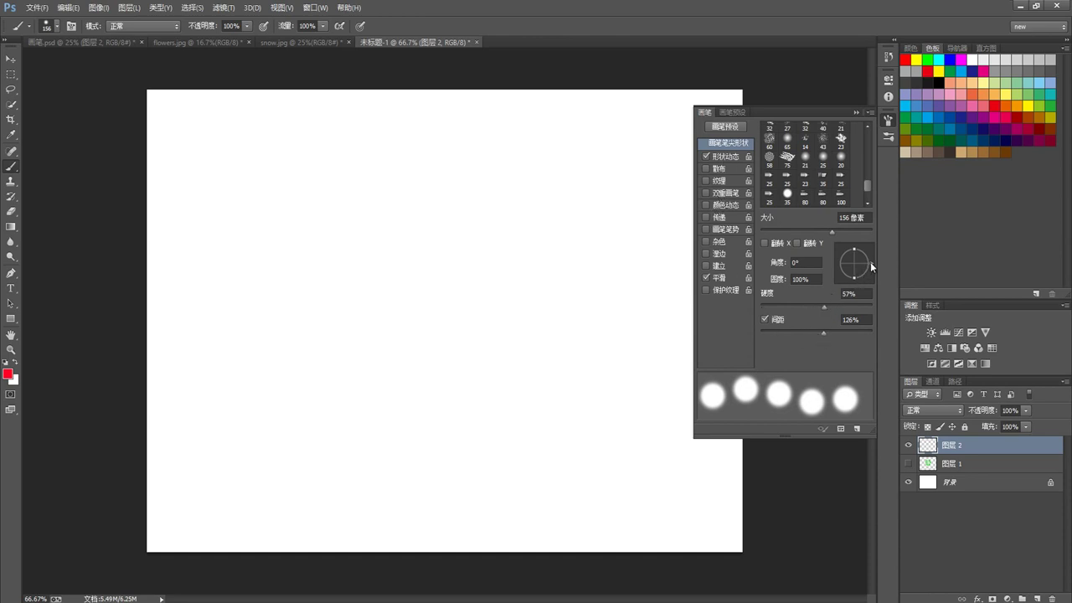
{"action": "left_click_drag", "start_coordinate": [869, 261], "coordinate": [869, 280]}
{"action": "left_click", "coordinate": [724, 156]}
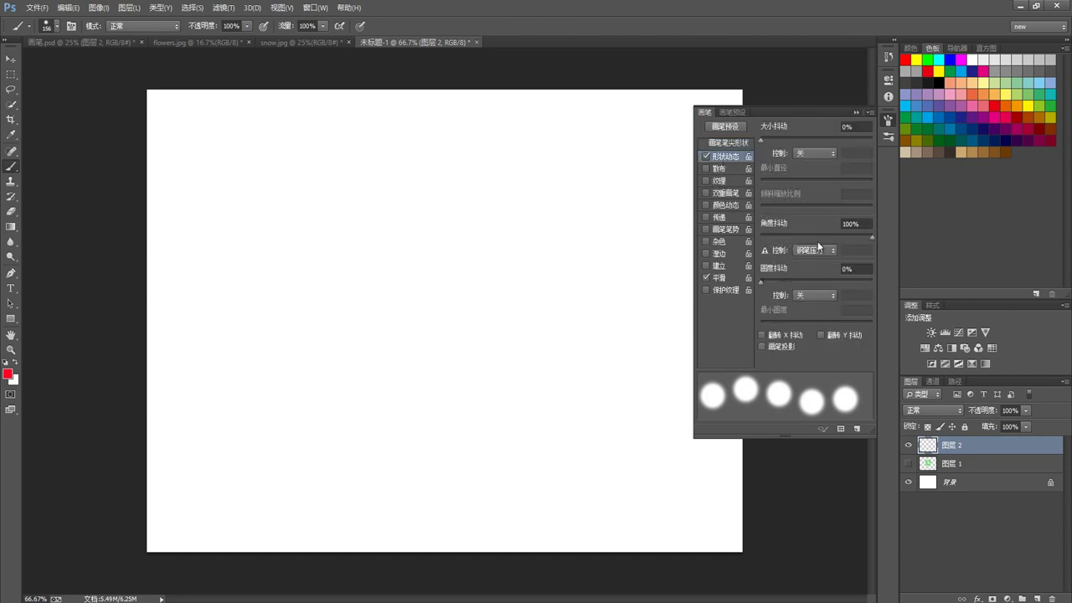
{"action": "left_click_drag", "start_coordinate": [762, 138], "coordinate": [814, 138]}
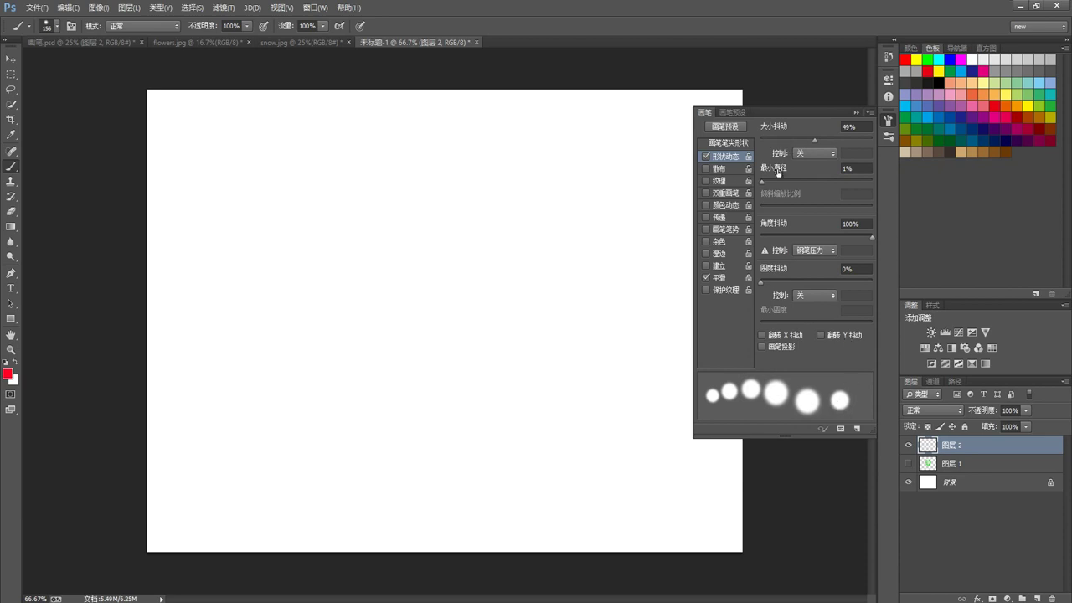
Set the Shape Dynamics minimum diameter to 19%, try Fade (渐隐) and Pen Pressure (钢笔压力) as angle control, and set it to Off (关)
{"action": "mouse_move", "coordinate": [763, 180]}
{"action": "left_mouse_down"}
{"action": "mouse_move", "coordinate": [808, 180]}
{"action": "mouse_move", "coordinate": [782, 181]}
{"action": "left_mouse_up"}
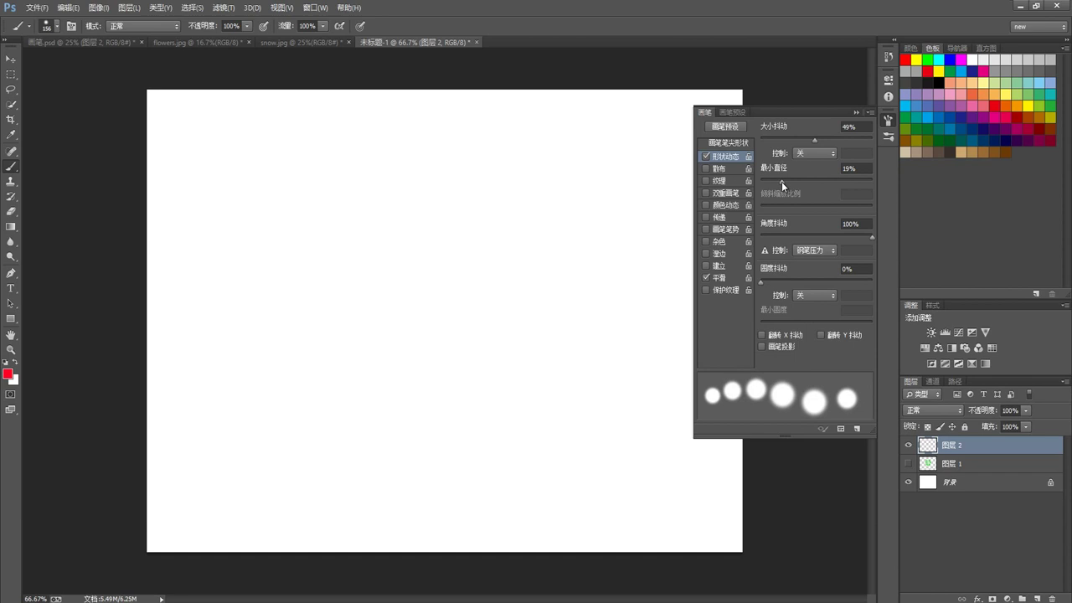
{"action": "left_click", "coordinate": [806, 248]}
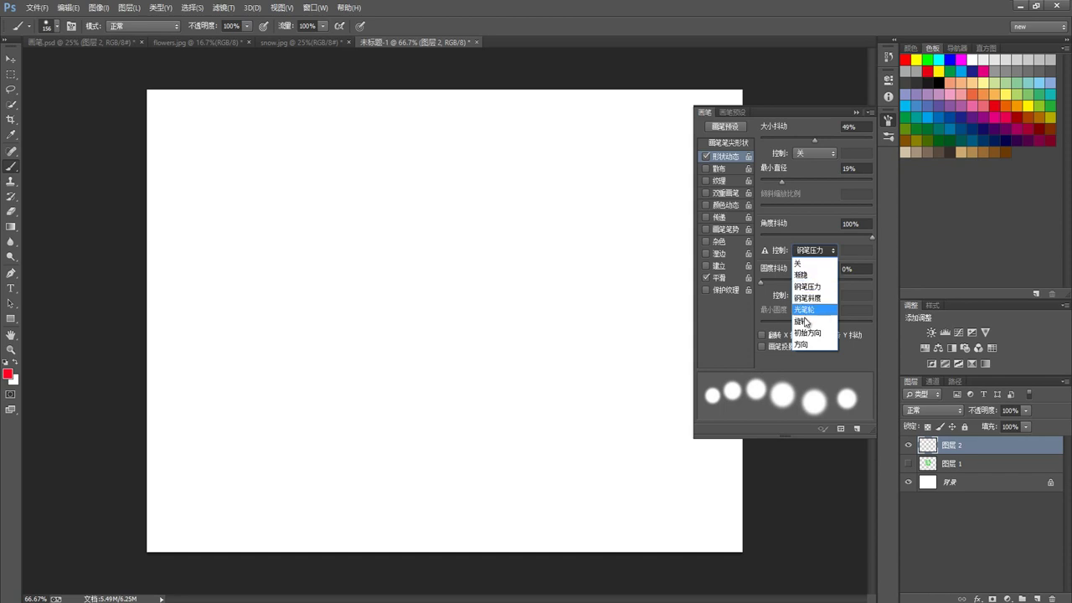
{"action": "left_click", "coordinate": [812, 263]}
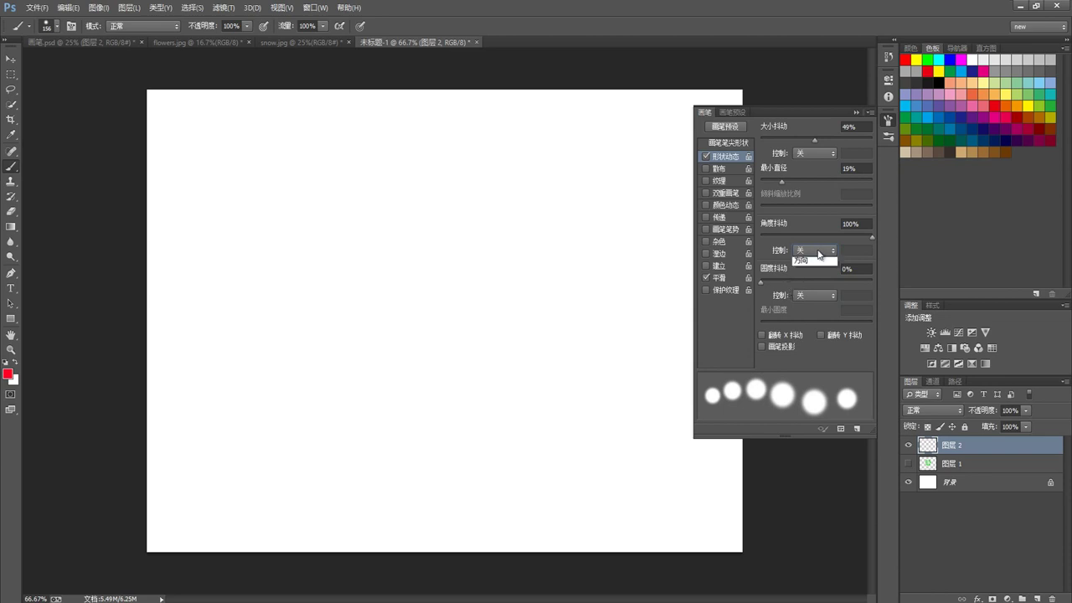
{"action": "left_click", "coordinate": [819, 251]}
{"action": "left_click", "coordinate": [802, 273]}
{"action": "left_click", "coordinate": [821, 247]}
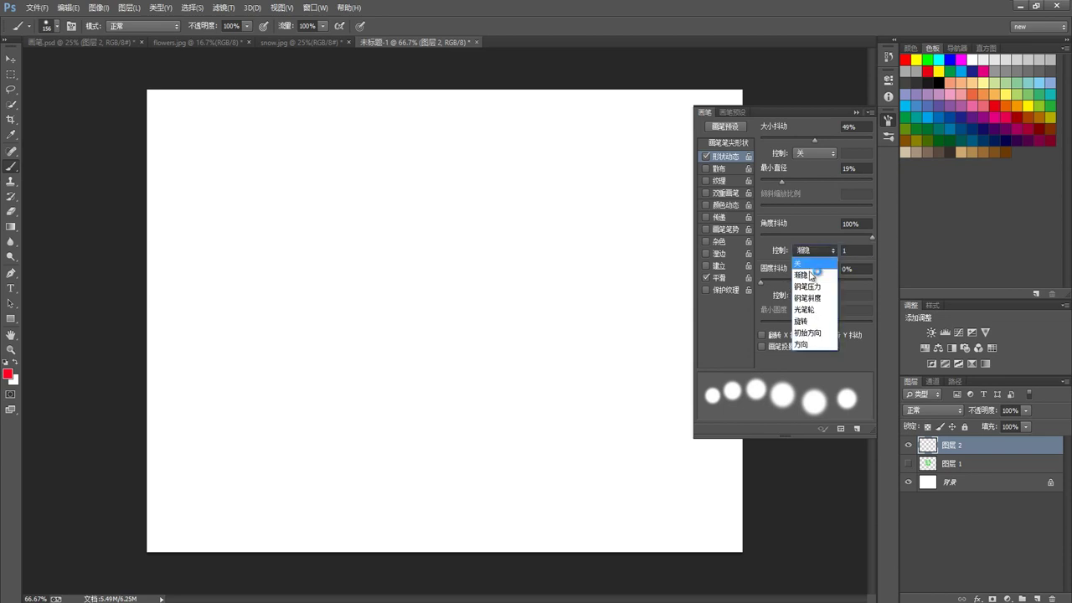
{"action": "left_click", "coordinate": [807, 286]}
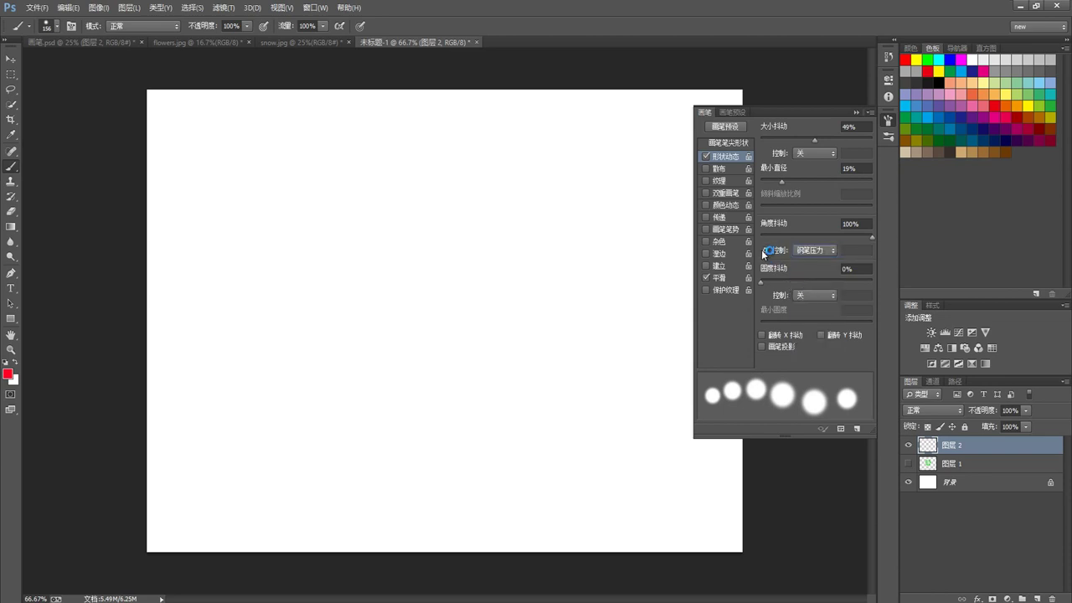
{"action": "left_click", "coordinate": [805, 250]}
{"action": "left_click", "coordinate": [799, 263]}
Replace Shape Dynamics with Scattering (散布), using 330% scatter, Both Axes (两轴) off and a count of 11
{"action": "left_click", "coordinate": [716, 167]}
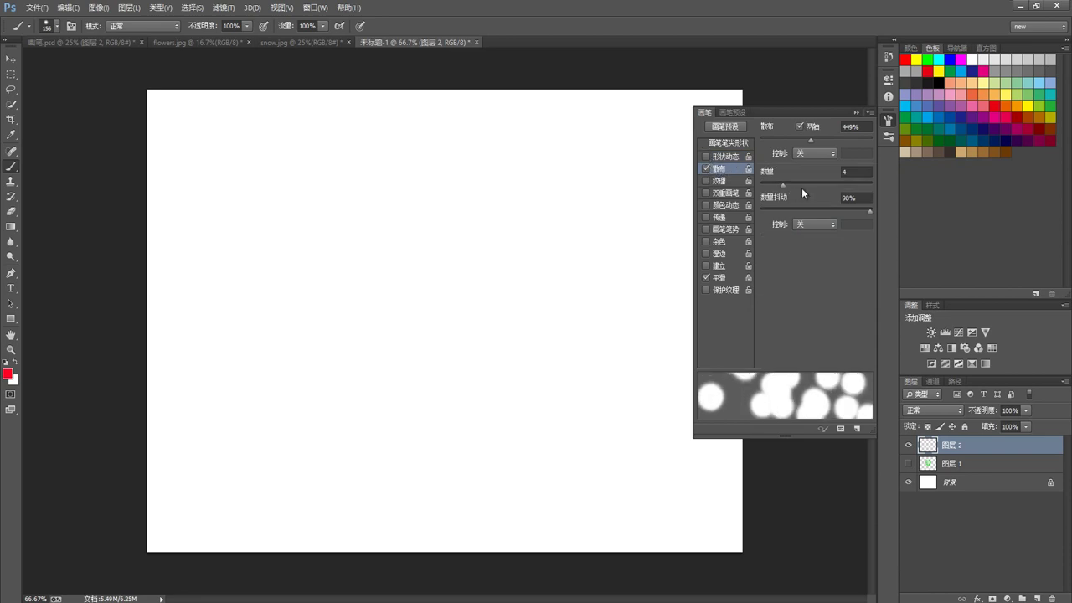
{"action": "mouse_move", "coordinate": [785, 185]}
{"action": "left_mouse_down"}
{"action": "mouse_move", "coordinate": [808, 185]}
{"action": "mouse_move", "coordinate": [779, 186]}
{"action": "left_mouse_up"}
{"action": "mouse_move", "coordinate": [812, 141]}
{"action": "left_mouse_down"}
{"action": "mouse_move", "coordinate": [787, 141]}
{"action": "mouse_move", "coordinate": [840, 140]}
{"action": "mouse_move", "coordinate": [796, 140]}
{"action": "left_mouse_up"}
{"action": "left_click", "coordinate": [800, 127]}
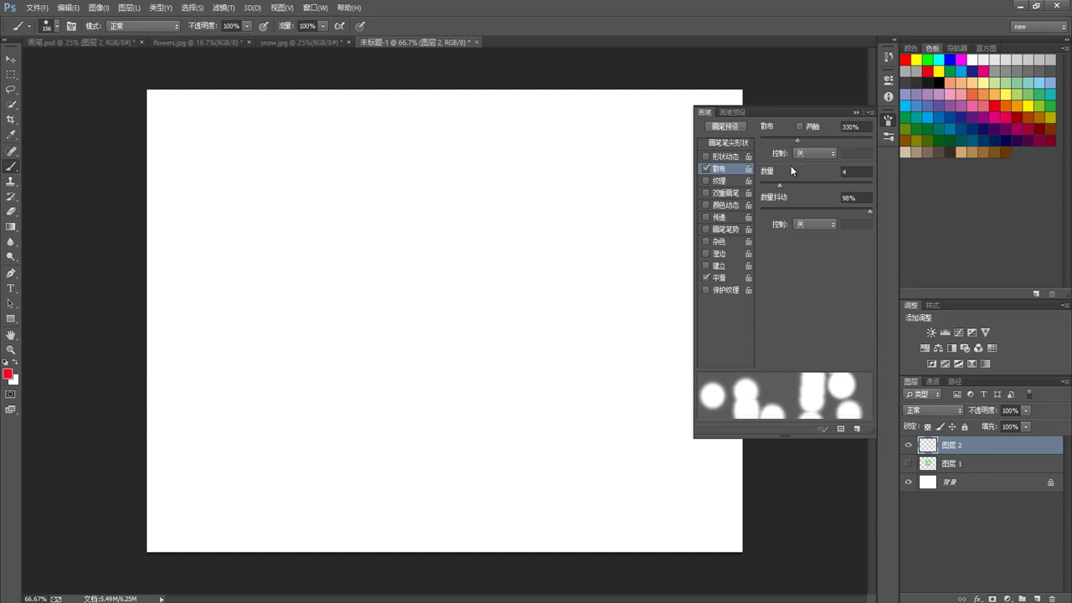
{"action": "left_click_drag", "start_coordinate": [779, 184], "coordinate": [833, 185]}
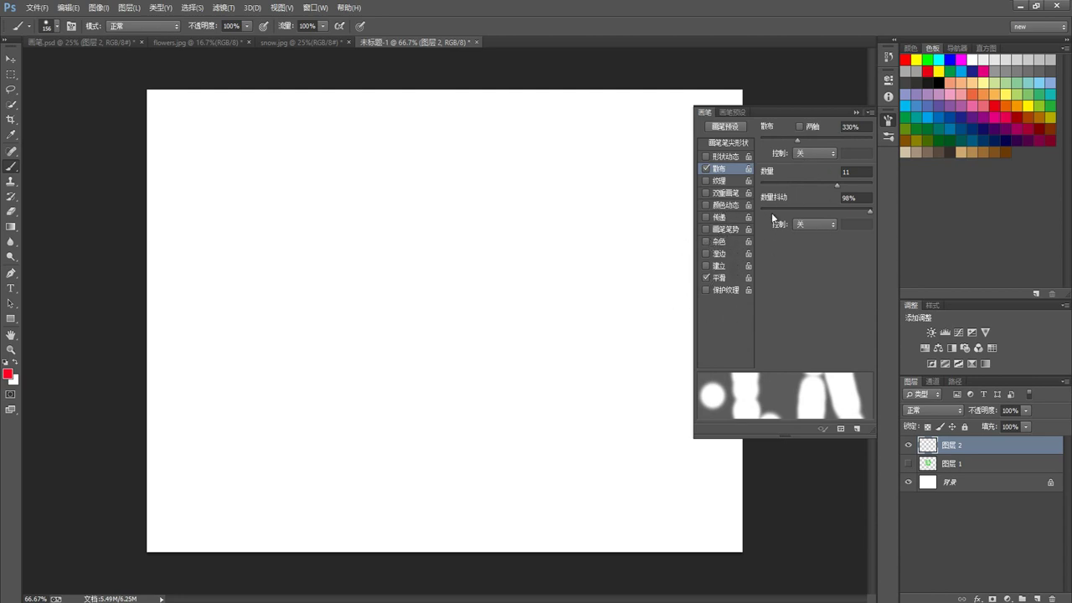
Try the Noise (杂色), Wet Edges (湿边) and Build-up (建立) brush options, and turn off Smoothing (平滑)
{"action": "left_click", "coordinate": [707, 242]}
{"action": "left_click", "coordinate": [706, 254]}
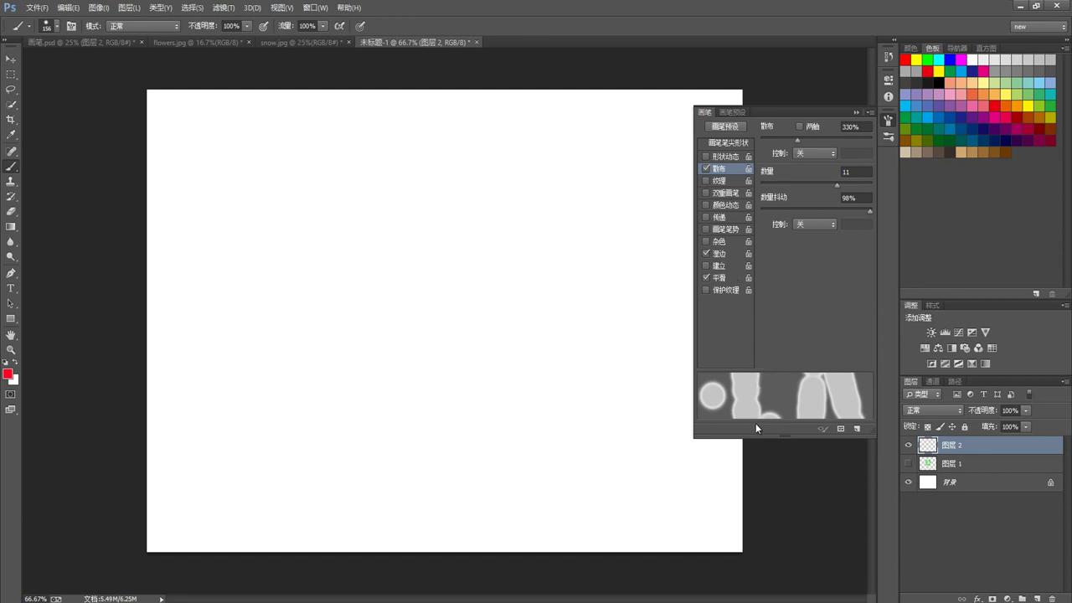
{"action": "left_click", "coordinate": [706, 254]}
{"action": "left_click", "coordinate": [706, 265]}
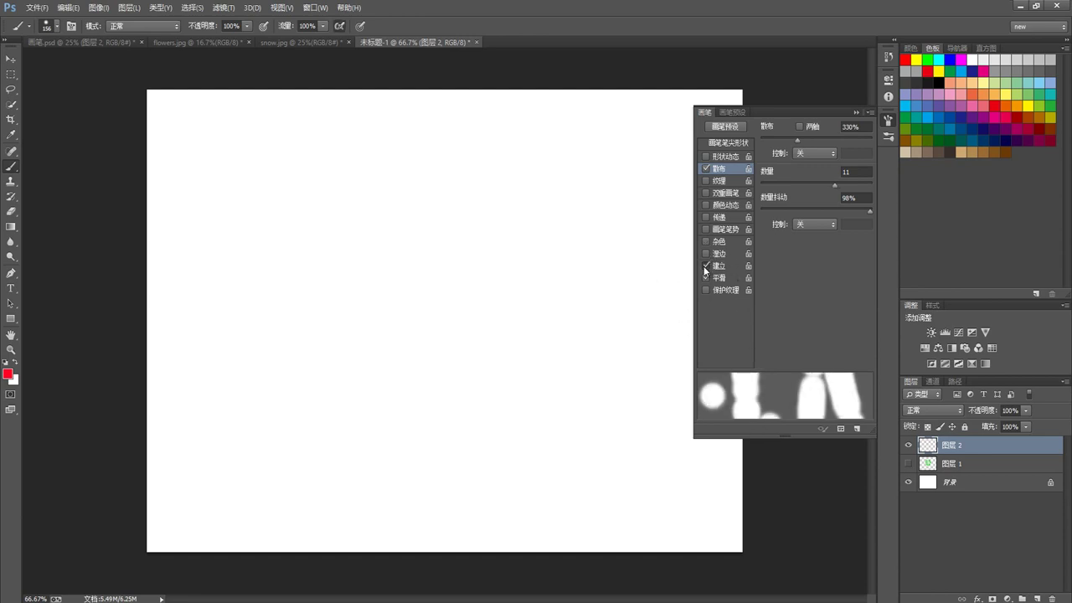
{"action": "left_click", "coordinate": [706, 266]}
{"action": "left_click", "coordinate": [705, 277]}
Choose the second hard round 30 px brush tip and reduce its size to 12 px
{"action": "left_click", "coordinate": [736, 112]}
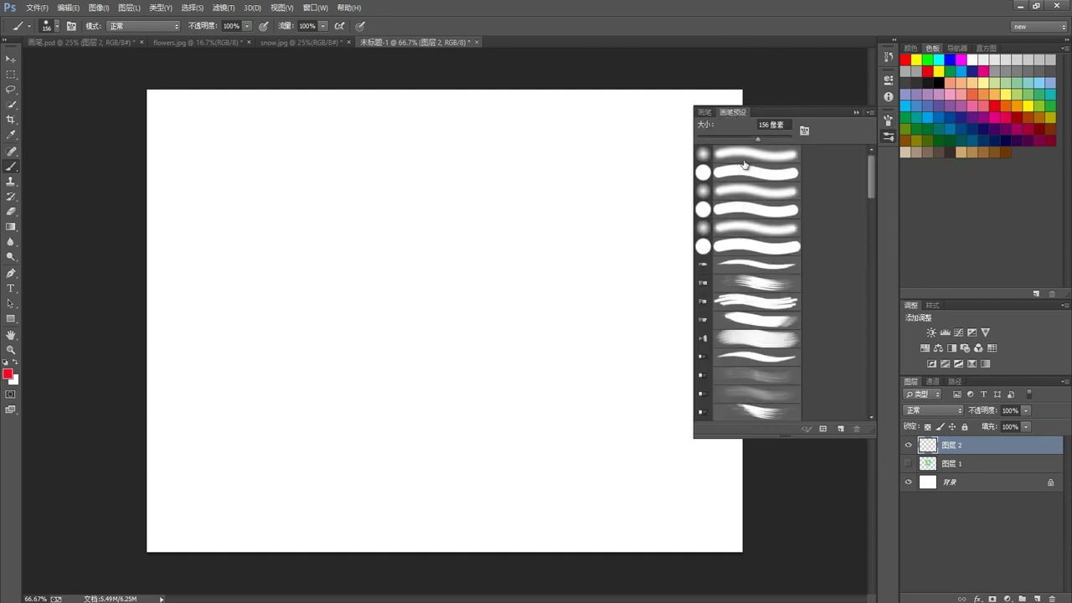
{"action": "left_click", "coordinate": [705, 112]}
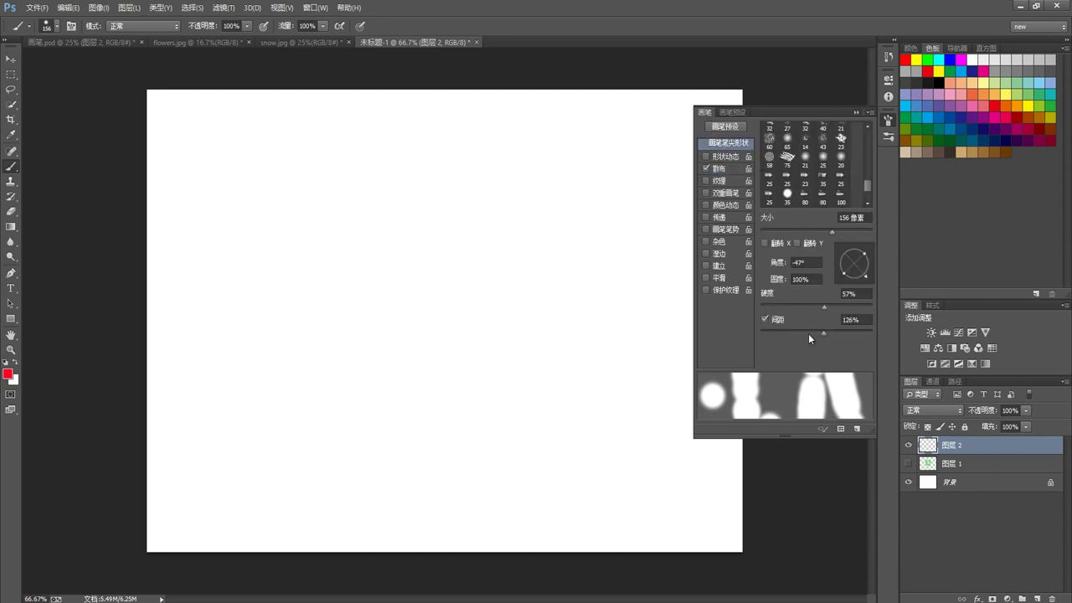
{"action": "left_click_drag", "start_coordinate": [866, 187], "coordinate": [868, 131]}
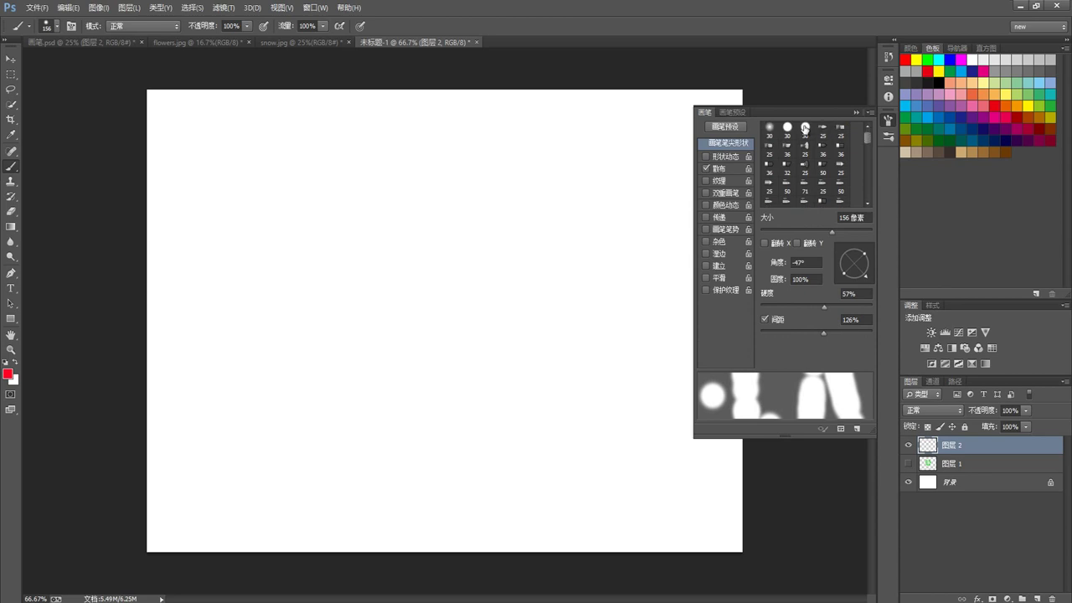
{"action": "left_click", "coordinate": [805, 127]}
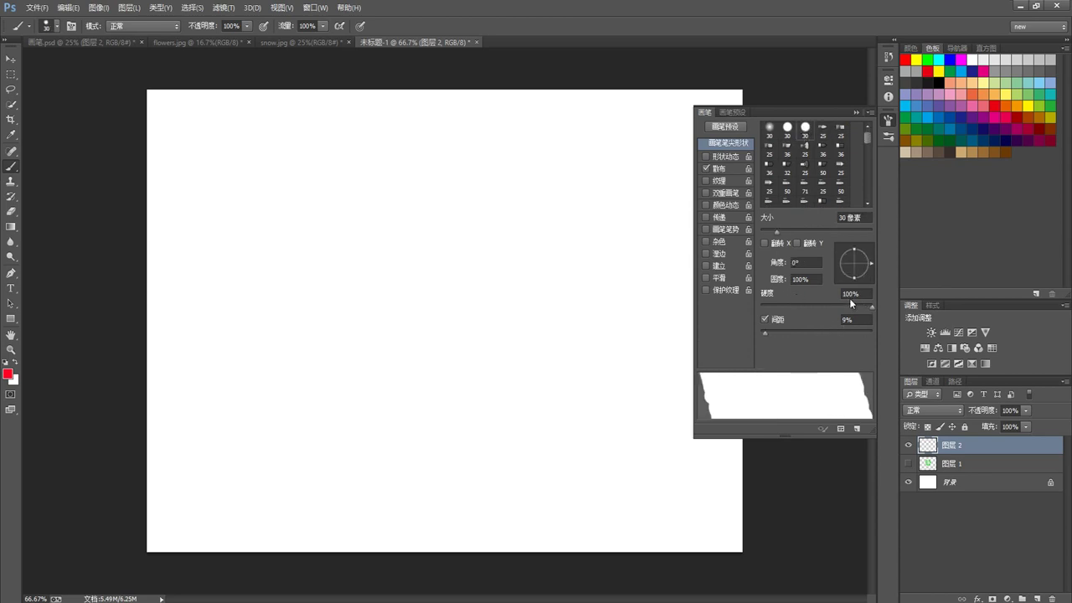
{"action": "left_click_drag", "start_coordinate": [776, 230], "coordinate": [766, 232]}
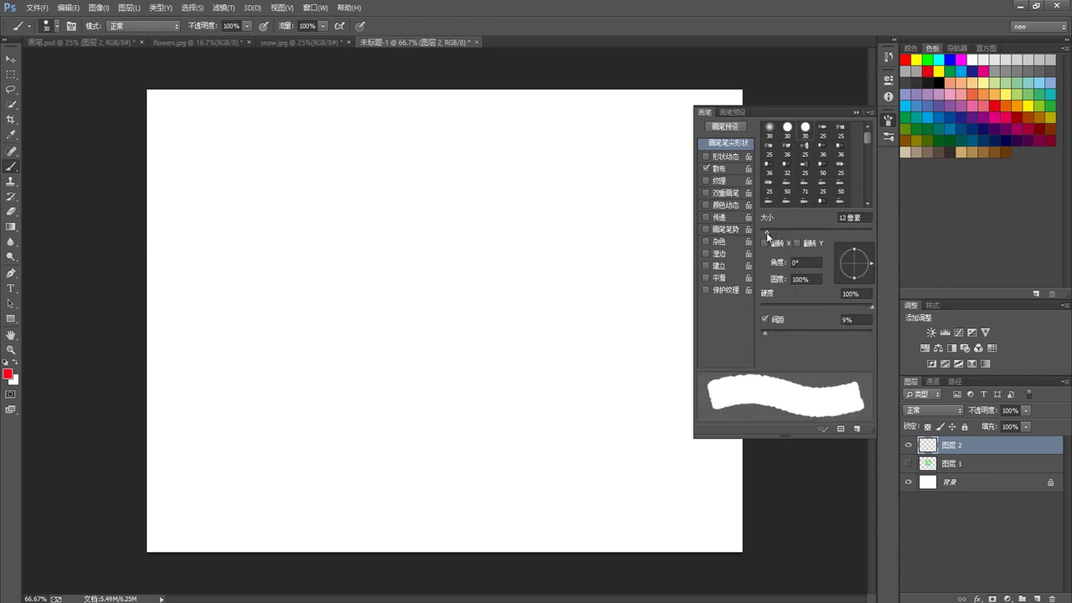
Choose the second bristle brush from the brush presets and turn off the live bristle tip preview
{"action": "left_click", "coordinate": [731, 113]}
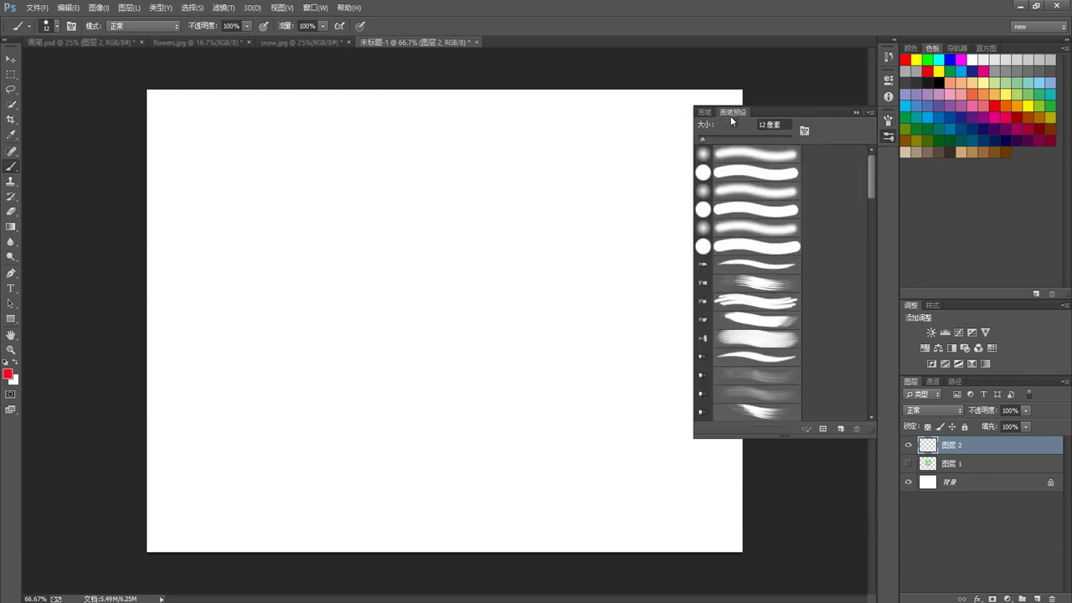
{"action": "left_click", "coordinate": [747, 174]}
{"action": "left_click", "coordinate": [742, 282]}
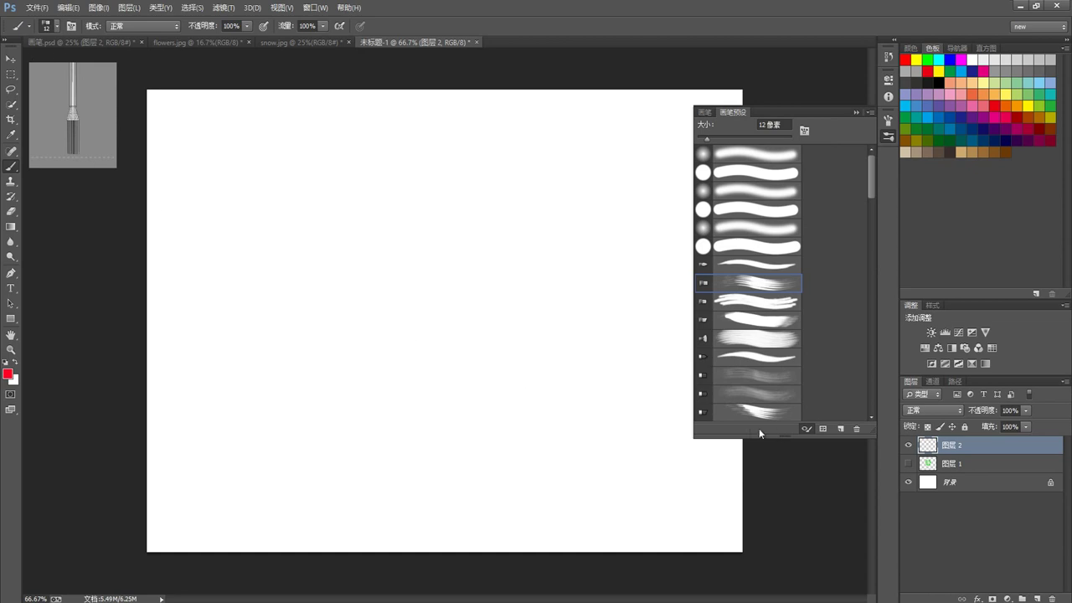
{"action": "left_click", "coordinate": [807, 430]}
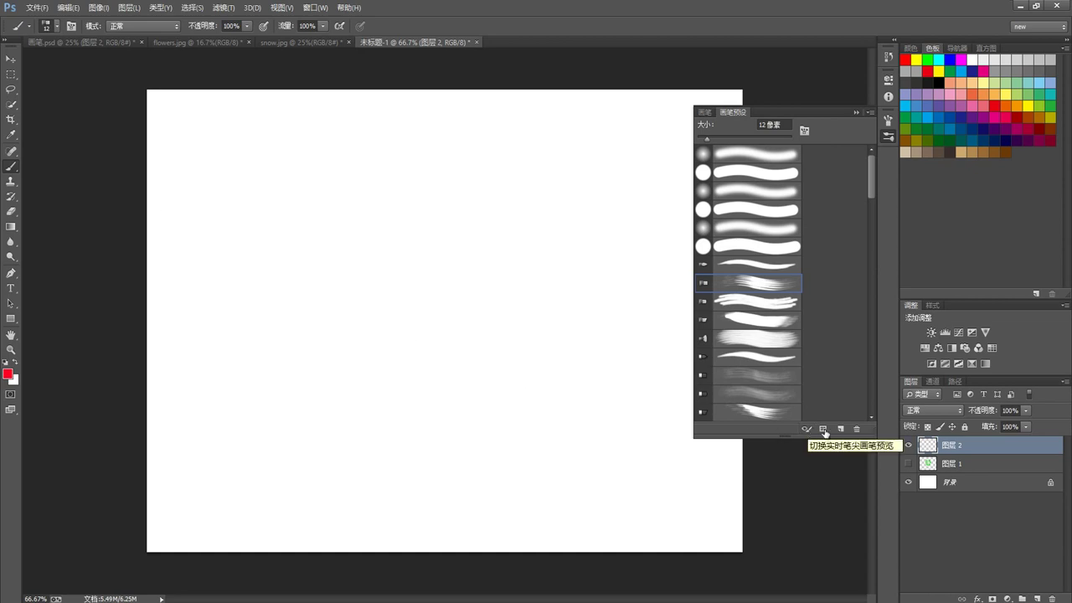
Delete the last brush preset, sized 1679, in the Preset Manager (预设管理器) and close the brush settings
{"action": "left_click", "coordinate": [823, 429]}
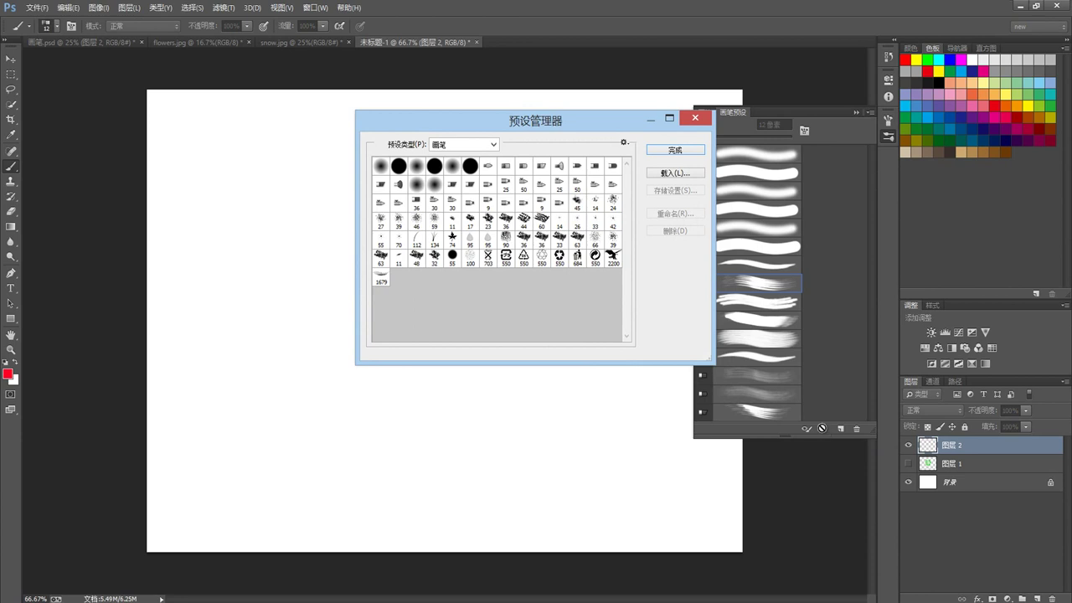
{"action": "left_click", "coordinate": [381, 279]}
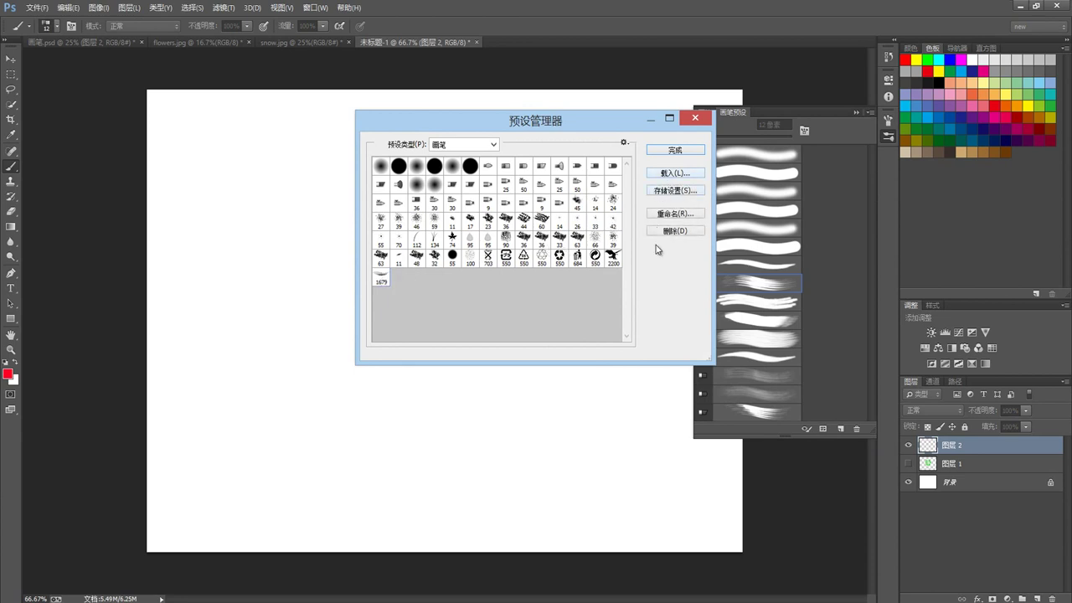
{"action": "left_click", "coordinate": [676, 231]}
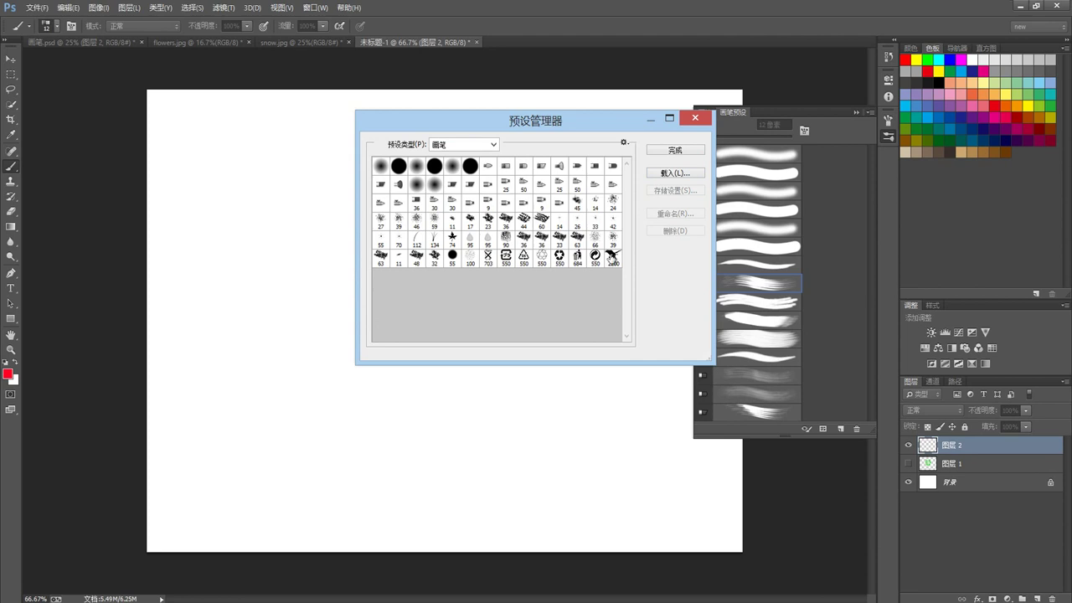
{"action": "left_click", "coordinate": [693, 121]}
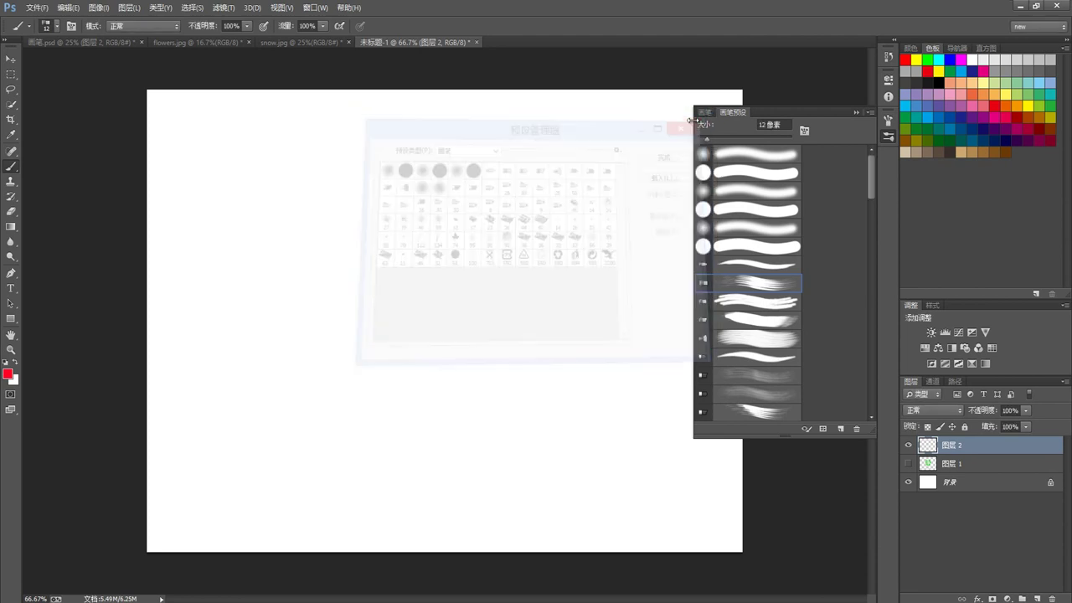
{"action": "left_click", "coordinate": [705, 112]}
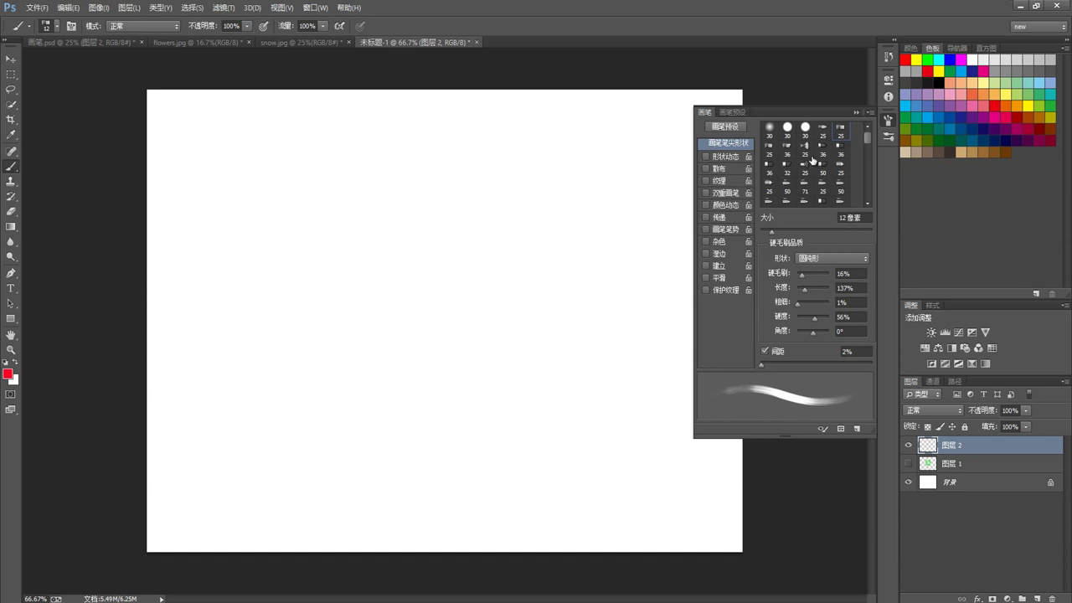
{"action": "left_click", "coordinate": [855, 112]}
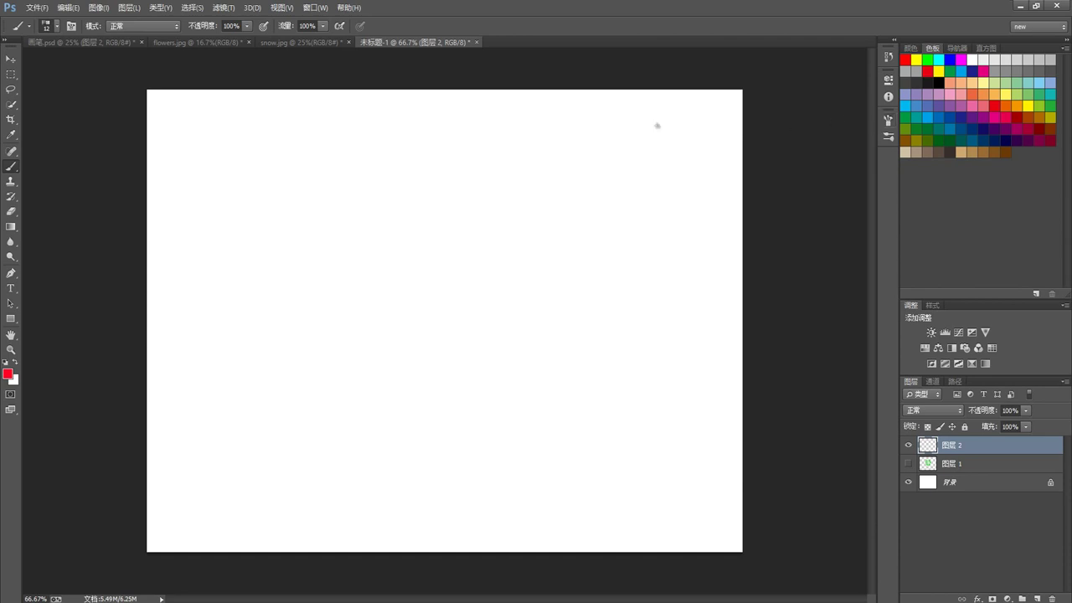
In the snow.jpg document, choose the soft round 30 px brush tip and enlarge it to 134 px
{"action": "left_click", "coordinate": [283, 41]}
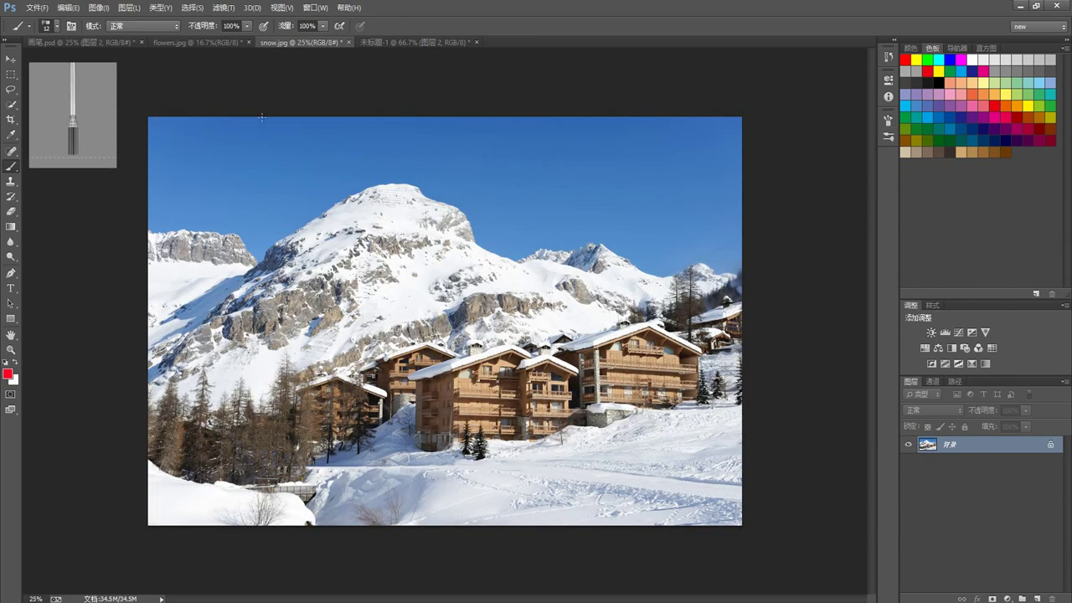
{"action": "left_click", "coordinate": [888, 119]}
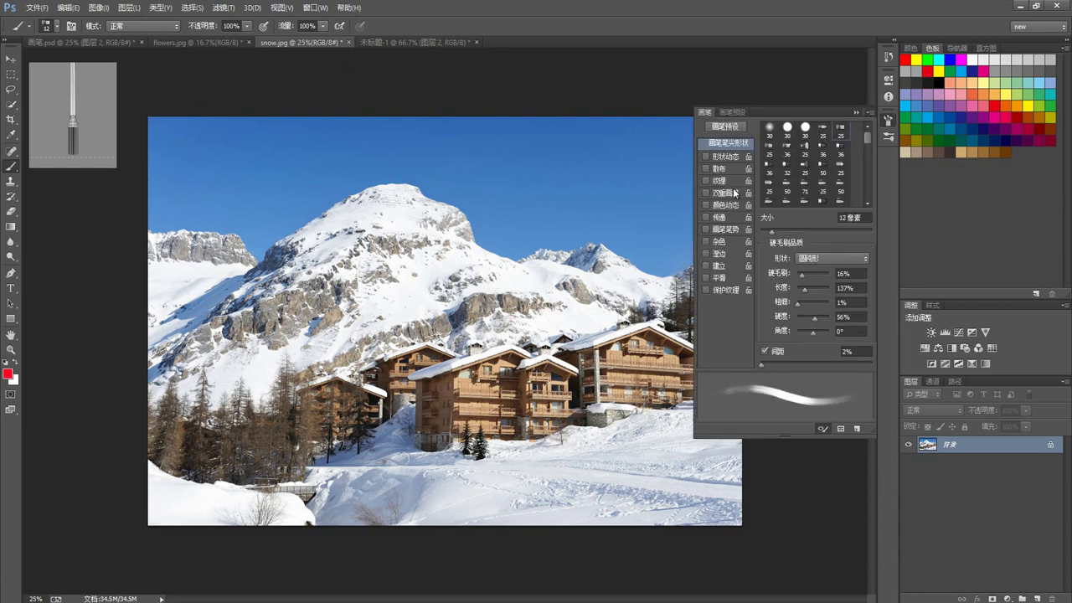
{"action": "left_click", "coordinate": [787, 128]}
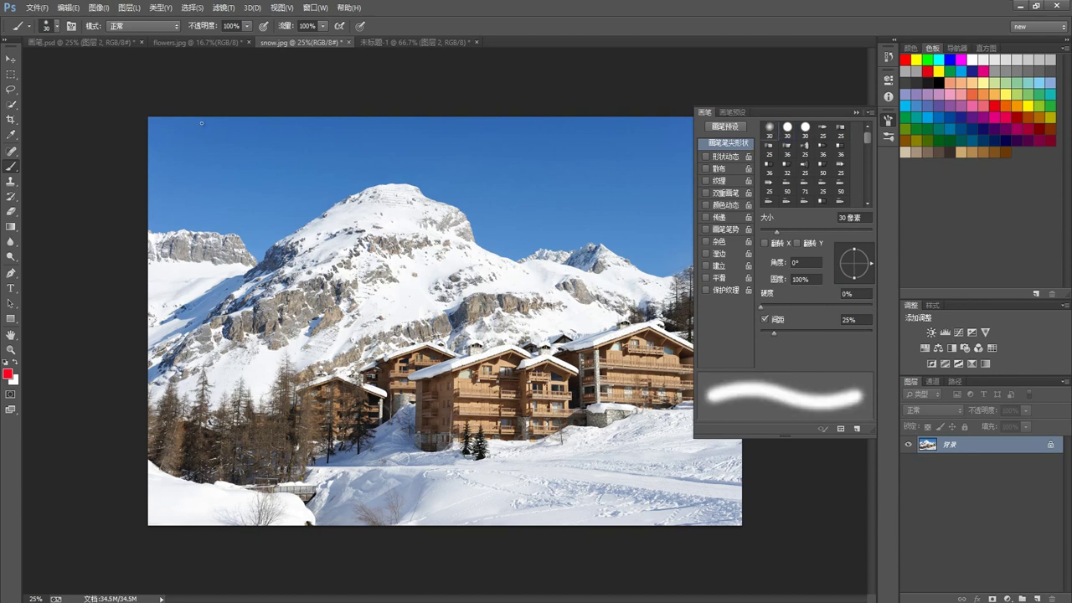
{"action": "right_click", "coordinate": [316, 180]}
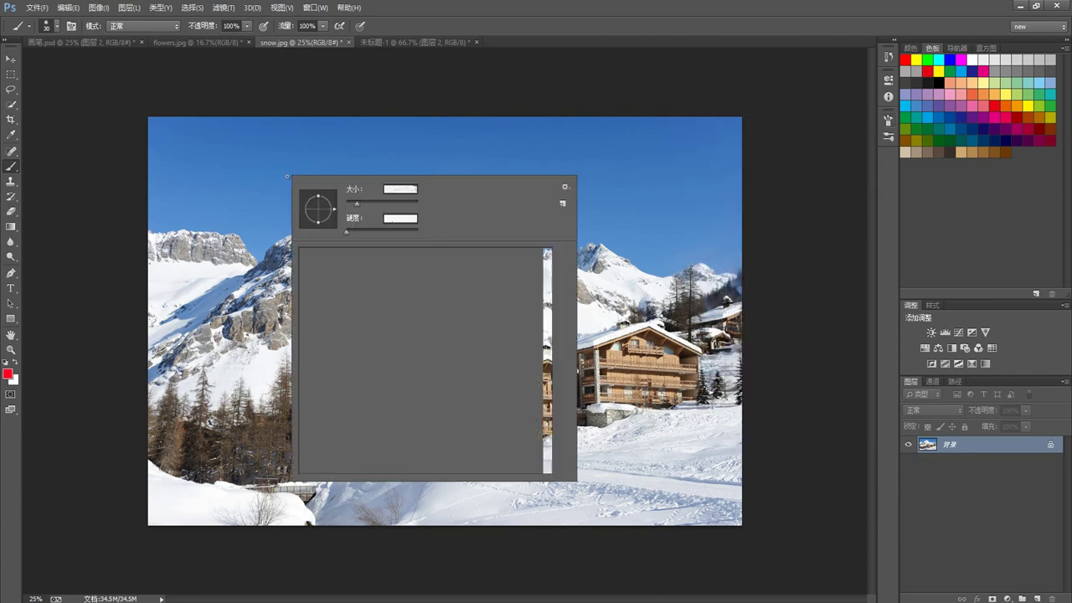
{"action": "left_click_drag", "start_coordinate": [375, 205], "coordinate": [388, 204]}
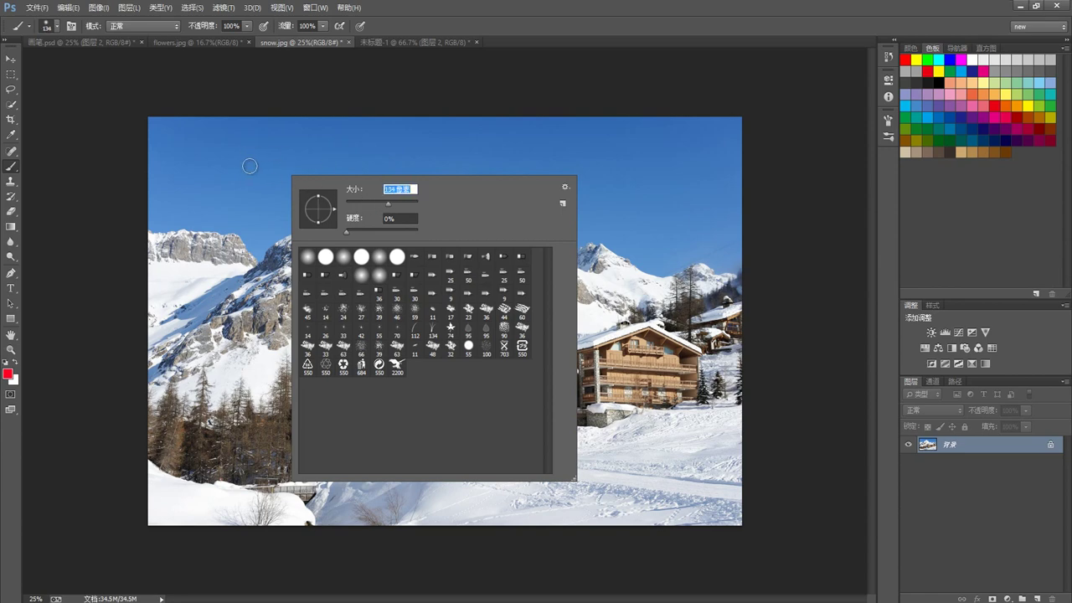
Add a new layer above the background photo and set the brush spacing to 158%
{"action": "left_click", "coordinate": [1036, 599]}
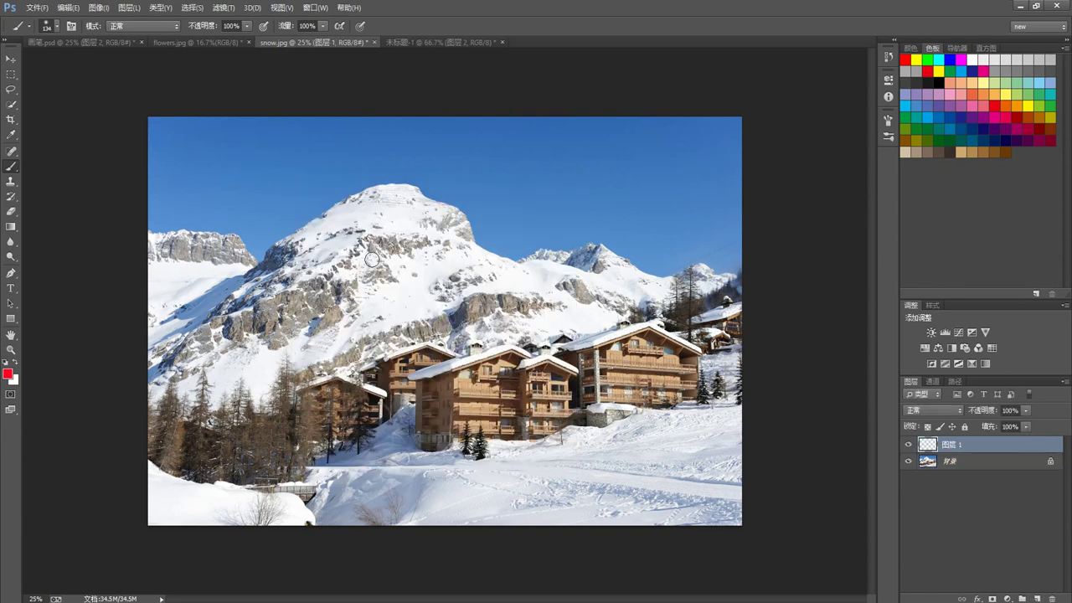
{"action": "left_click", "coordinate": [885, 121]}
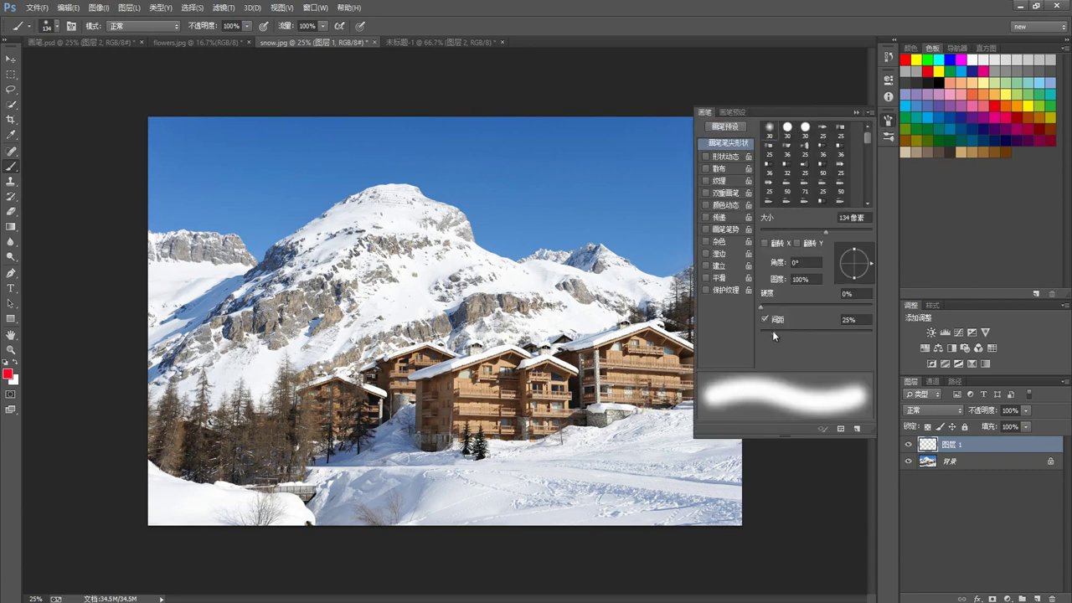
{"action": "left_click_drag", "start_coordinate": [772, 330], "coordinate": [832, 340]}
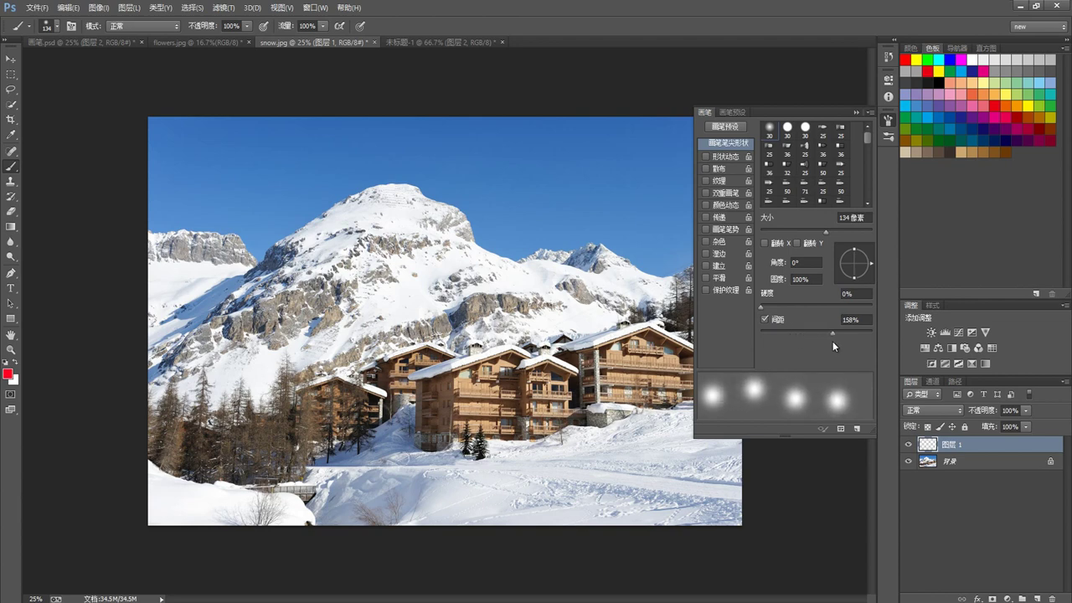
Enable Shape Dynamics (形状动态) with 45% roundness jitter and 34% minimum roundness, and turn on Scattering (散布)
{"action": "left_click", "coordinate": [723, 156]}
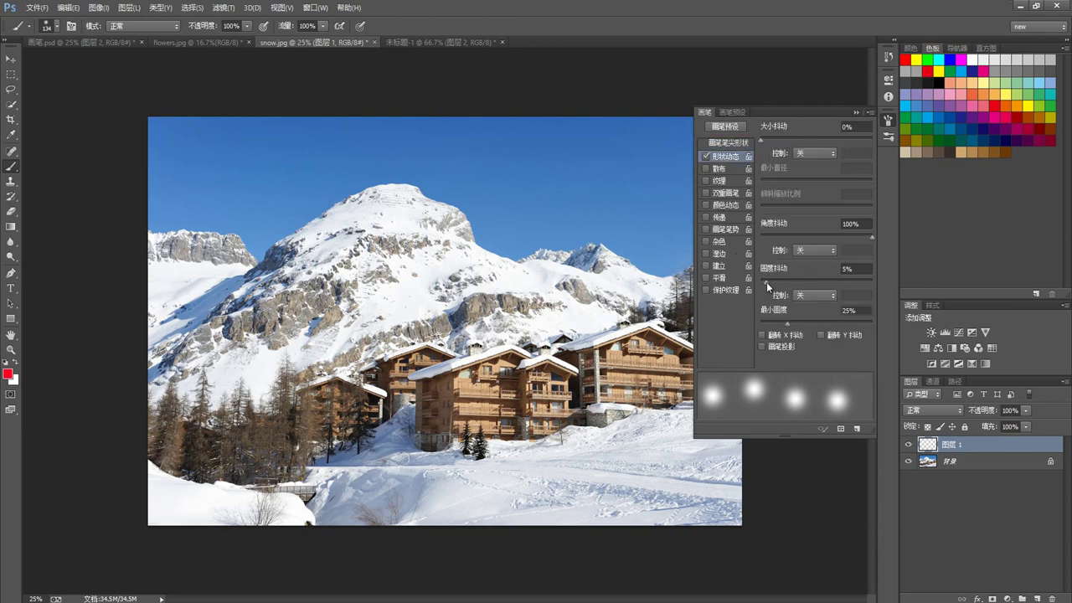
{"action": "left_click_drag", "start_coordinate": [766, 282], "coordinate": [810, 285]}
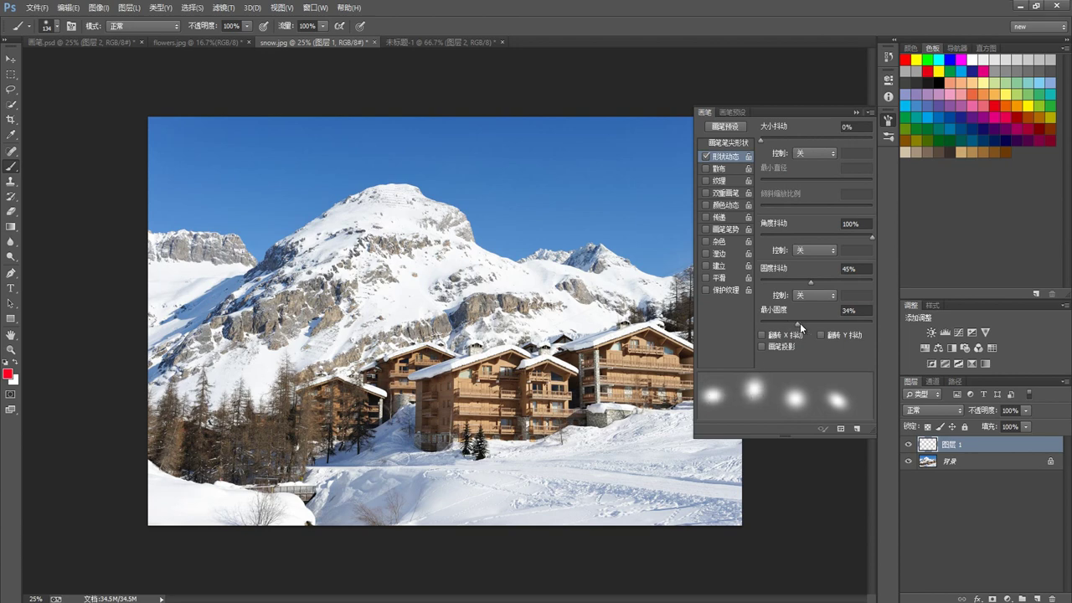
{"action": "left_click", "coordinate": [718, 167]}
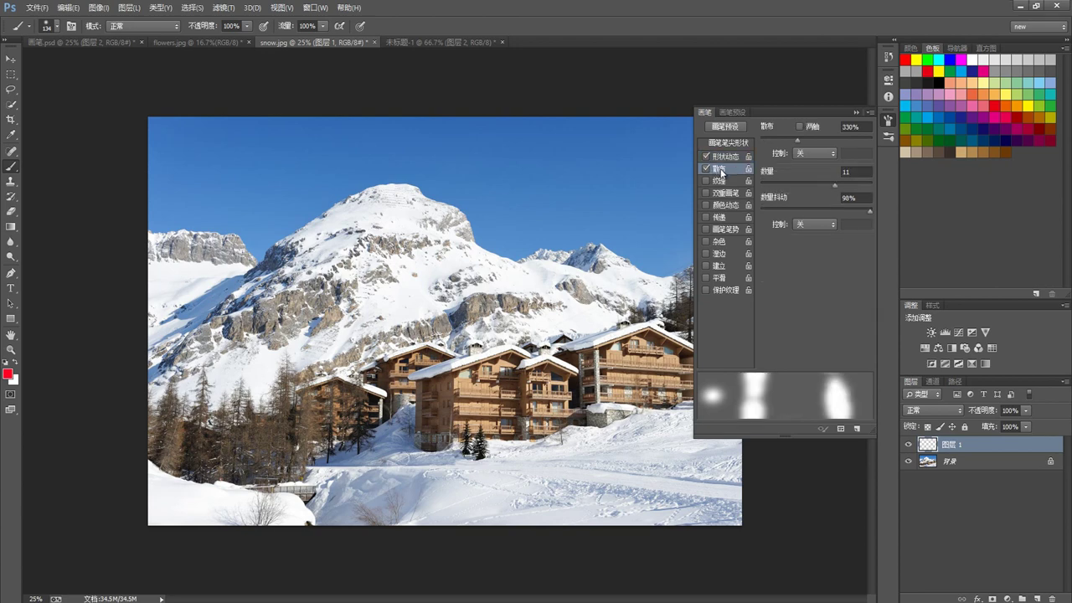
Scatter the brush on both axes (两轴) with a count (数量) of 2, and enlarge the brush tip to 280 px
{"action": "left_click", "coordinate": [800, 126]}
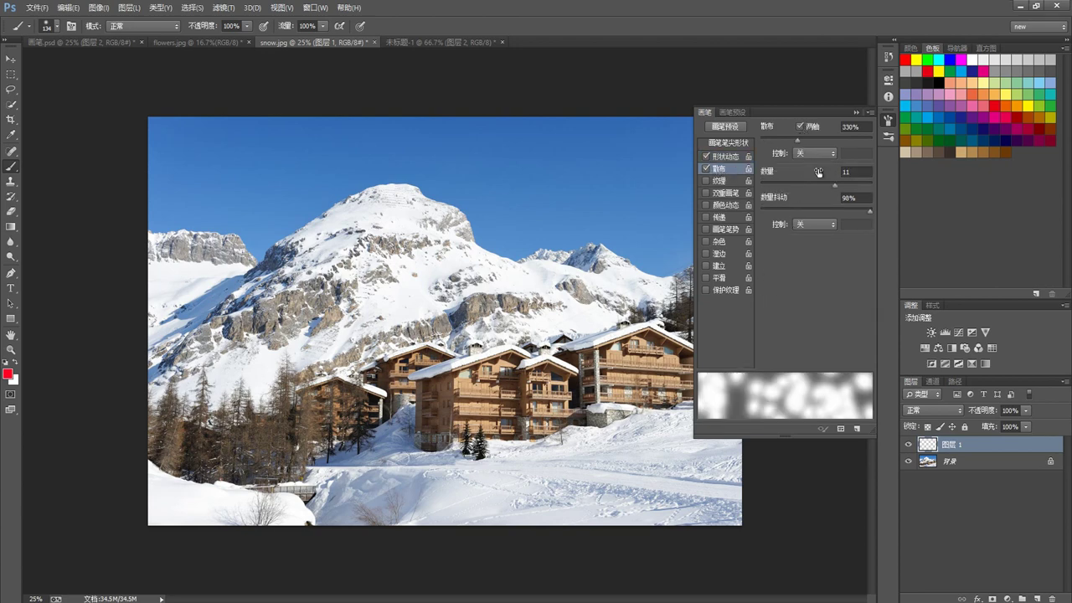
{"action": "left_click_drag", "start_coordinate": [834, 184], "coordinate": [771, 201]}
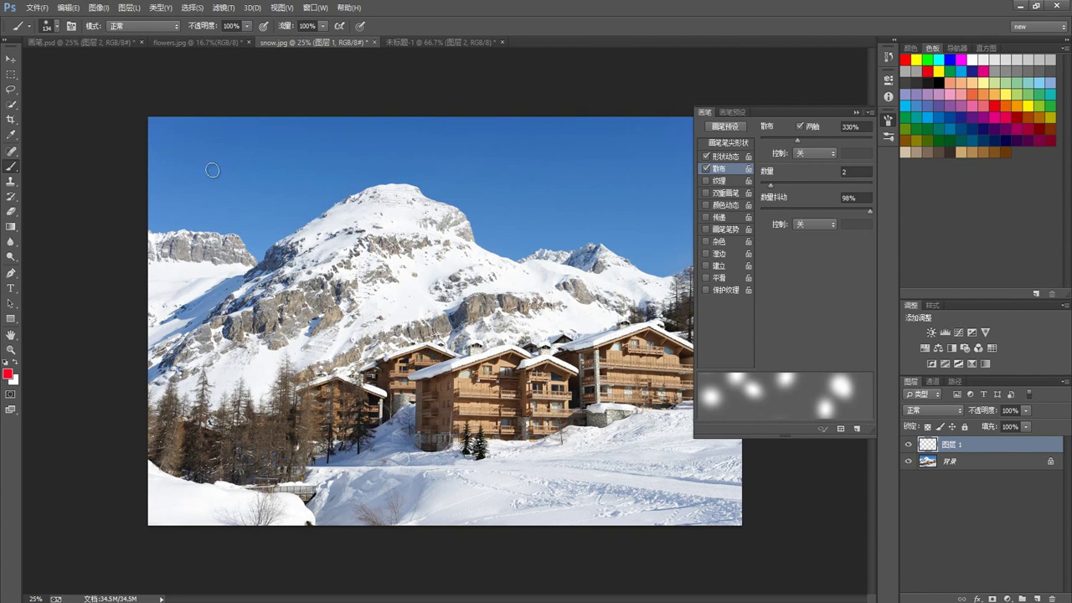
{"action": "left_click", "coordinate": [729, 143]}
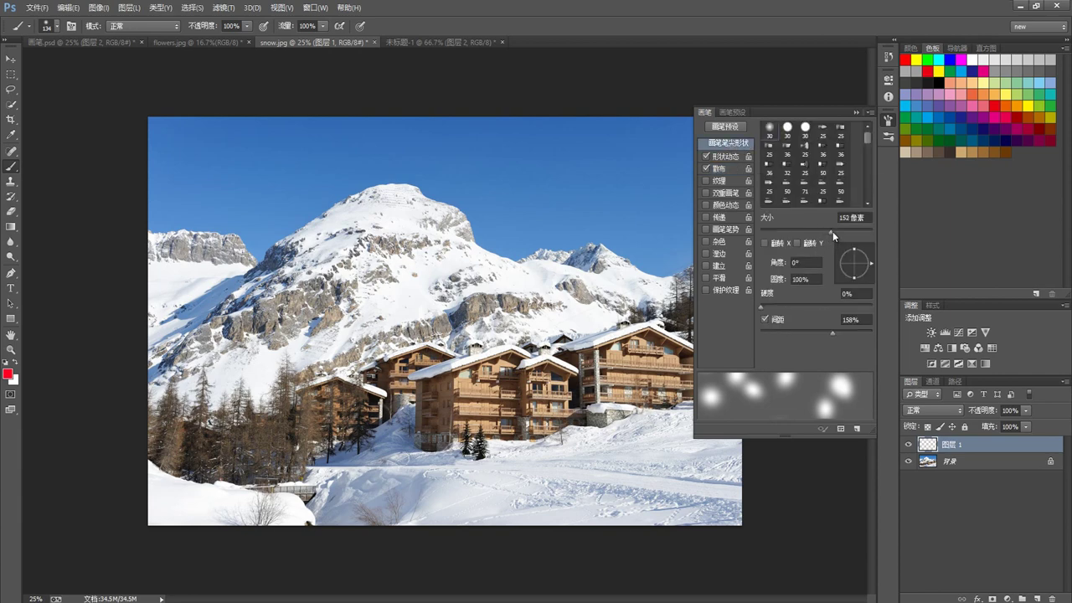
{"action": "left_click_drag", "start_coordinate": [846, 232], "coordinate": [849, 232]}
Try the scattered brush with a red stroke in the sky beside the mountain peak, and undo the stroke
{"action": "left_click", "coordinate": [237, 162]}
{"action": "left_click_drag", "start_coordinate": [232, 158], "coordinate": [312, 202]}
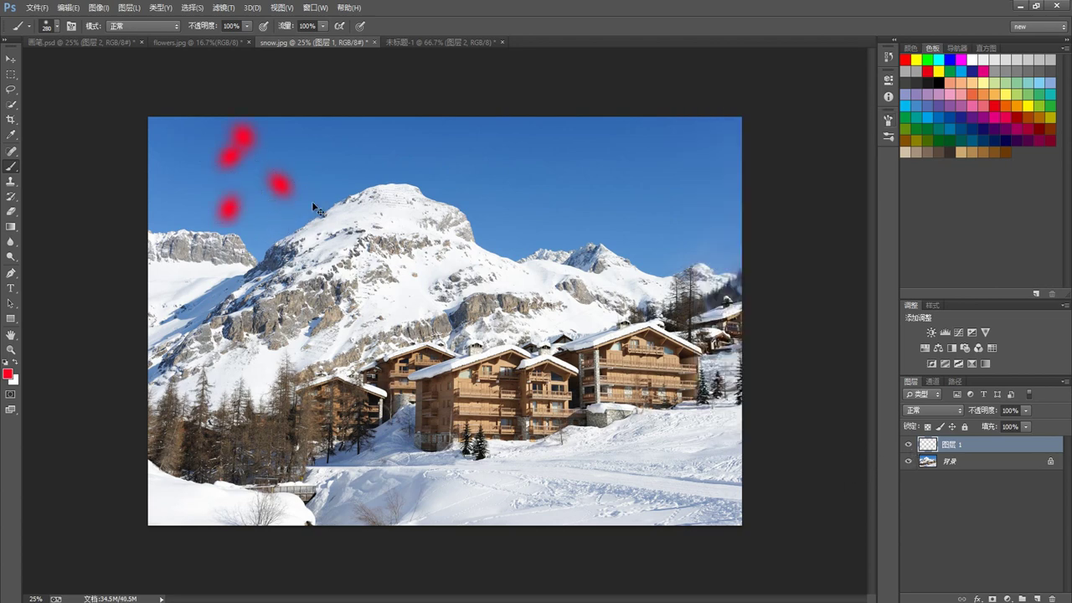
{"action": "key", "text": "ctrl+z"}
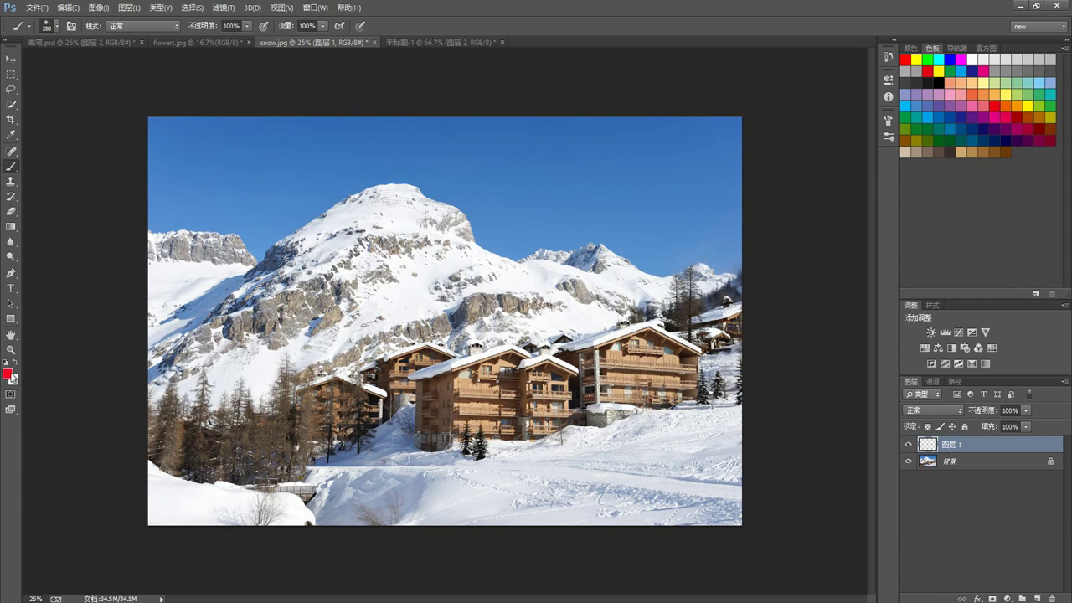
Set the foreground color to the pale snow tone #dde4ea sampled from the mountain slope in the photo
{"action": "left_click", "coordinate": [10, 375]}
{"action": "left_click", "coordinate": [184, 285]}
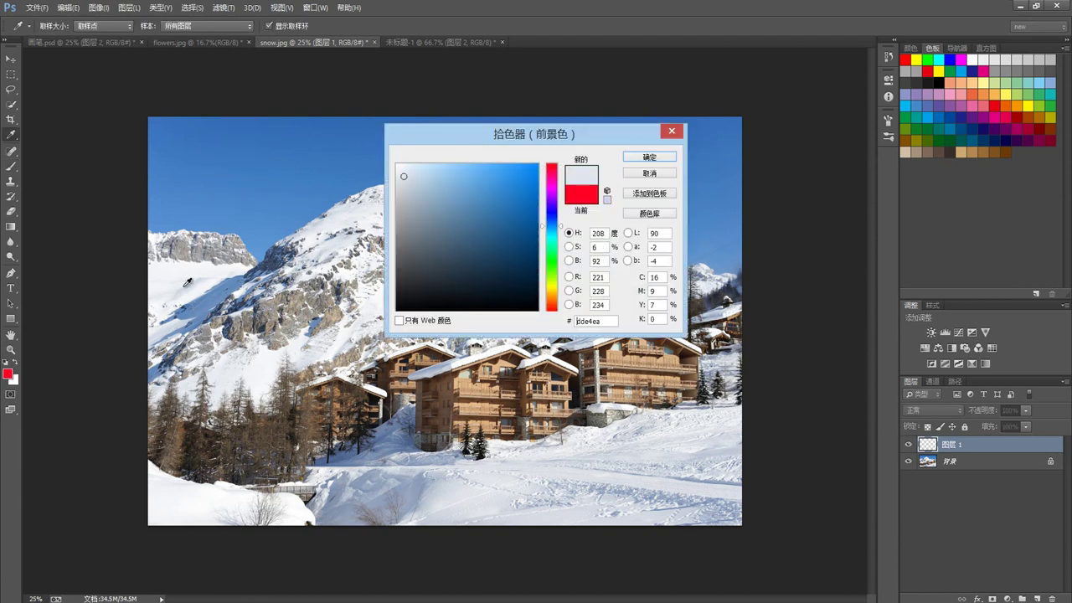
{"action": "left_click", "coordinate": [649, 156]}
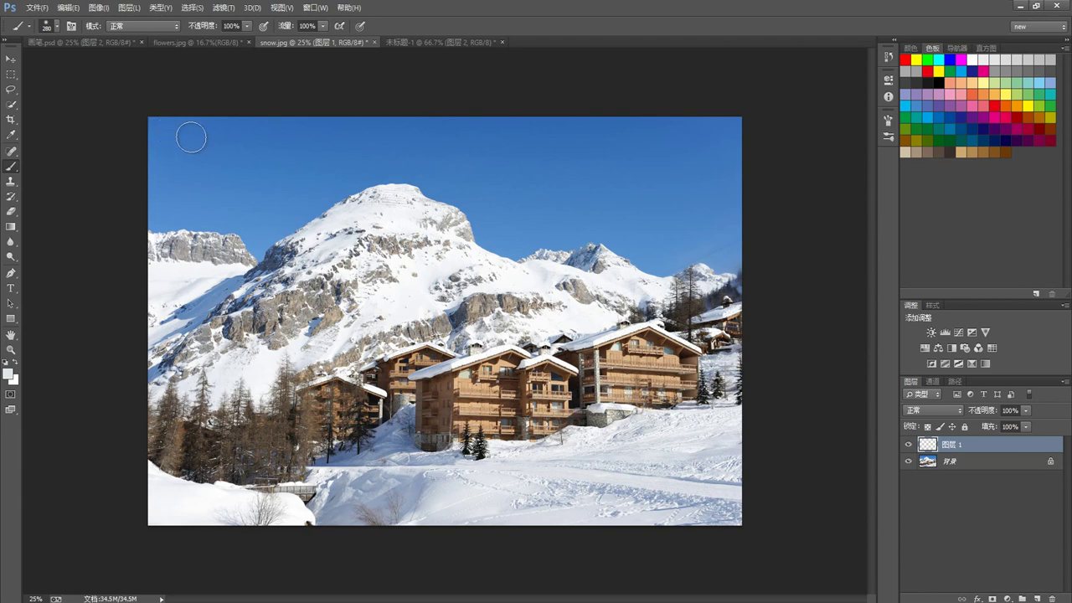
Paint soft scattered snowflakes on 图层 1 across the sky, mountain and chalets, filling sparse areas of the sky with single dabs
{"action": "left_click_drag", "start_coordinate": [210, 126], "coordinate": [694, 472]}
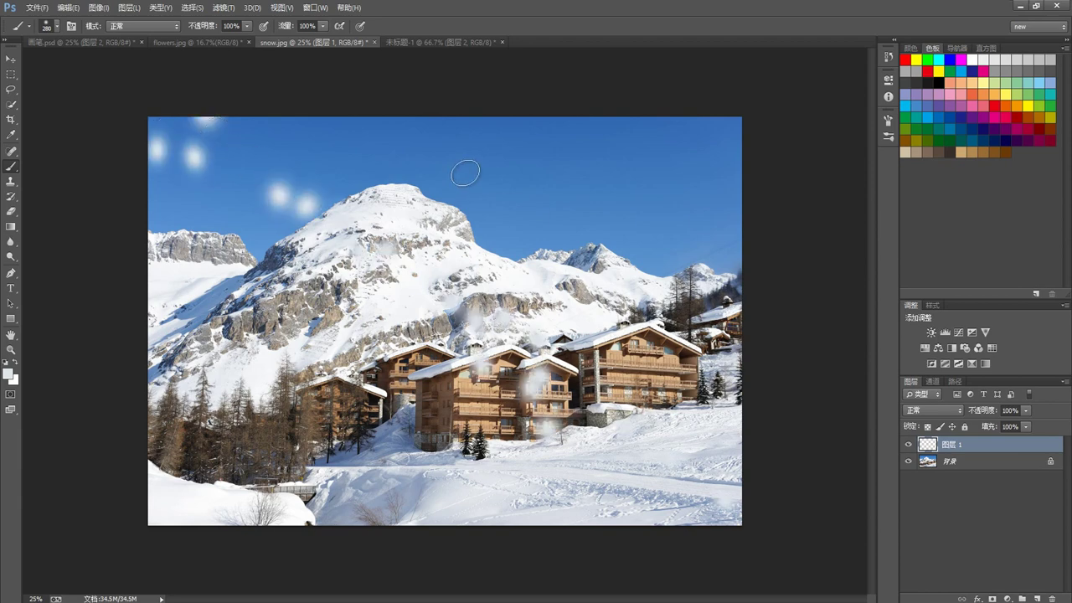
{"action": "left_click_drag", "start_coordinate": [464, 172], "coordinate": [756, 366]}
{"action": "mouse_move", "coordinate": [202, 288]}
{"action": "left_mouse_down"}
{"action": "mouse_move", "coordinate": [433, 518]}
{"action": "mouse_move", "coordinate": [558, 515]}
{"action": "left_mouse_up"}
{"action": "left_click_drag", "start_coordinate": [645, 149], "coordinate": [728, 277]}
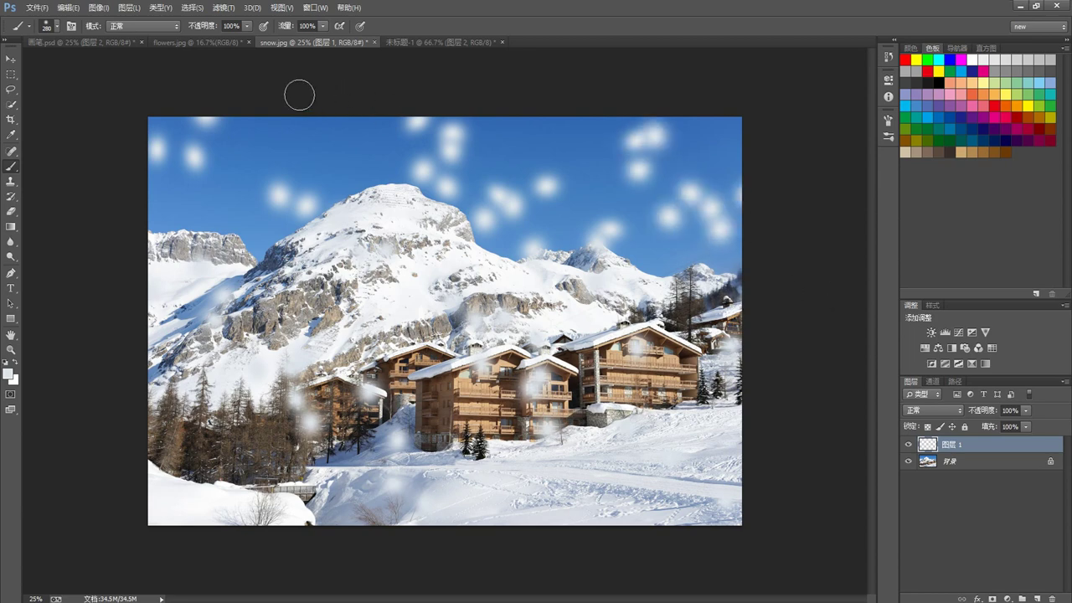
{"action": "left_click", "coordinate": [307, 136]}
{"action": "left_click", "coordinate": [370, 161]}
{"action": "left_click", "coordinate": [200, 214]}
{"action": "left_click", "coordinate": [237, 270]}
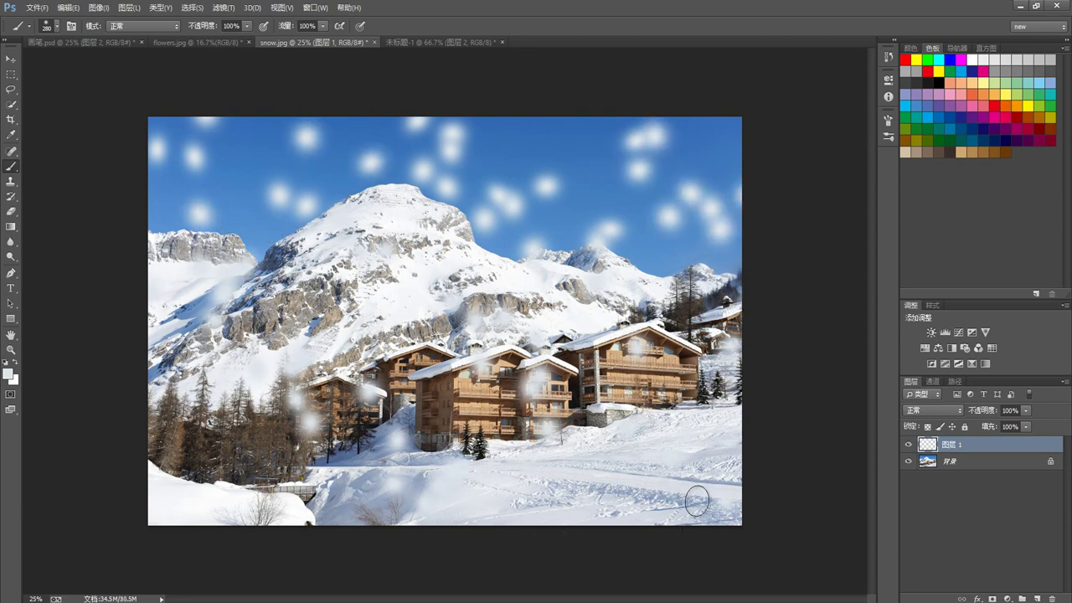
{"action": "left_click", "coordinate": [536, 163]}
{"action": "left_click", "coordinate": [584, 121]}
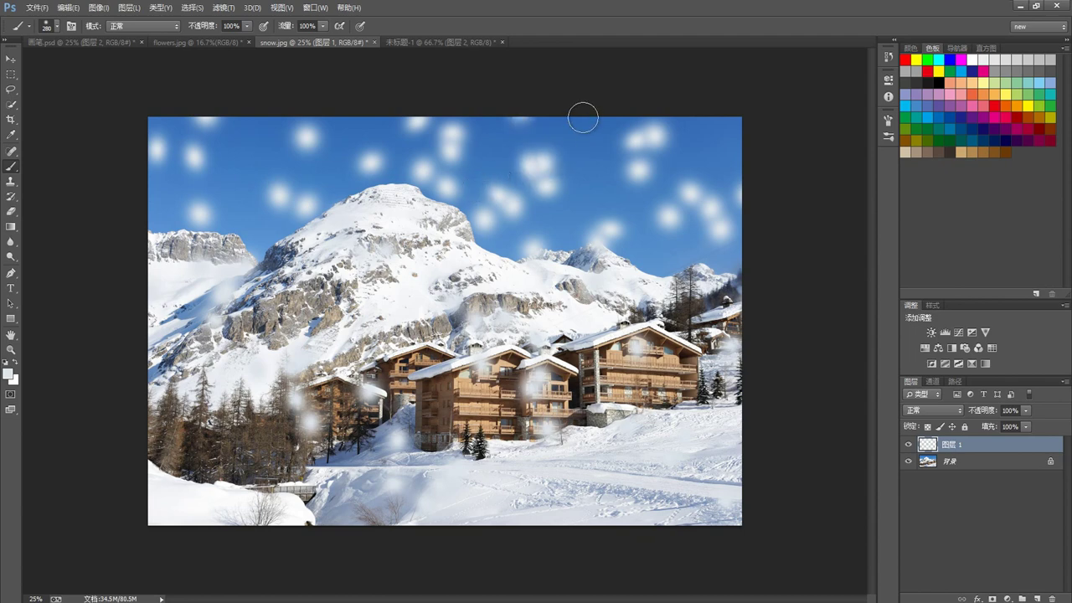
Apply Motion Blur (动感模糊) to the snowflake layer at a -62° angle with a longer distance, and lower the layer's opacity to 81%
{"action": "left_click", "coordinate": [235, 8]}
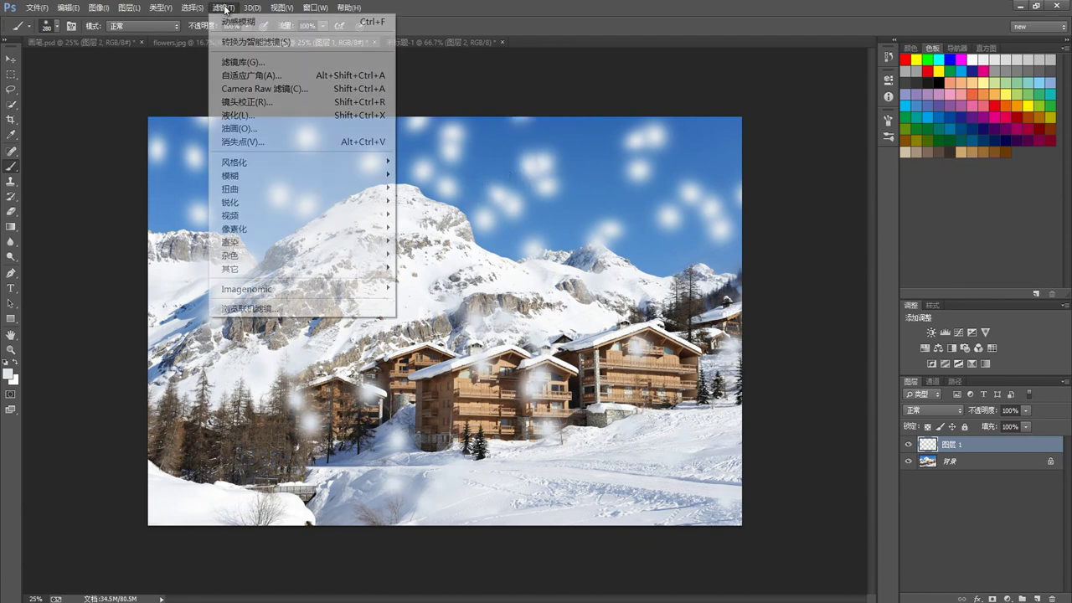
{"action": "mouse_move", "coordinate": [242, 177]}
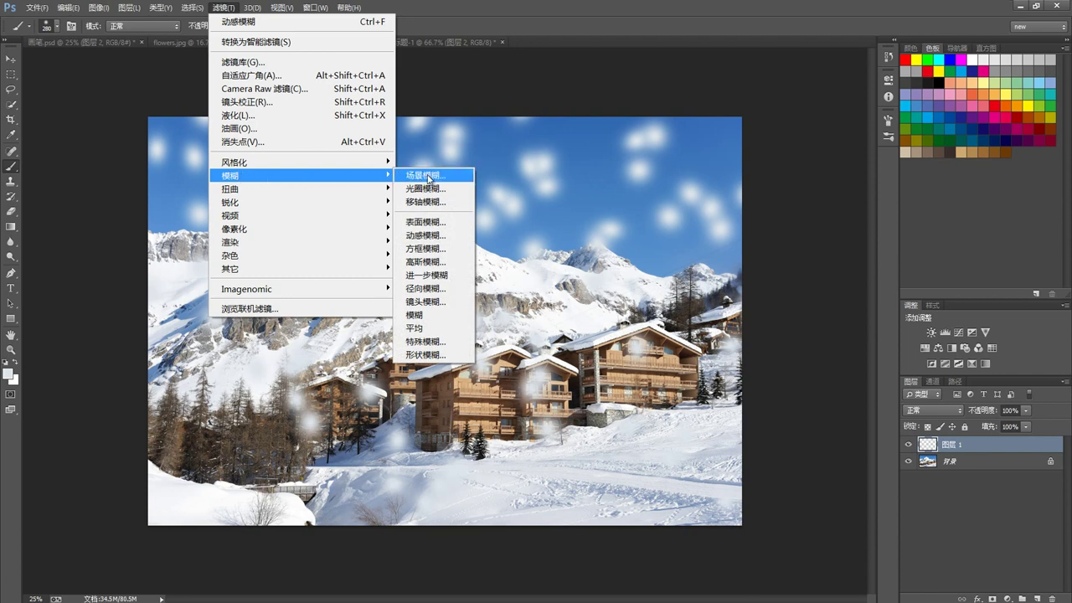
{"action": "left_click", "coordinate": [425, 236]}
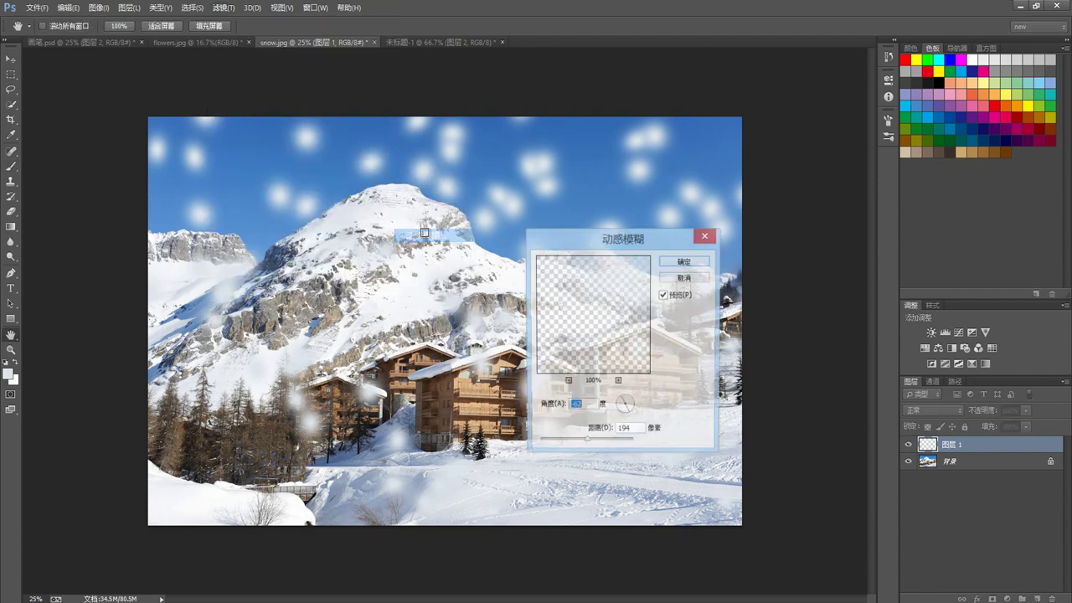
{"action": "left_click_drag", "start_coordinate": [570, 252], "coordinate": [713, 188]}
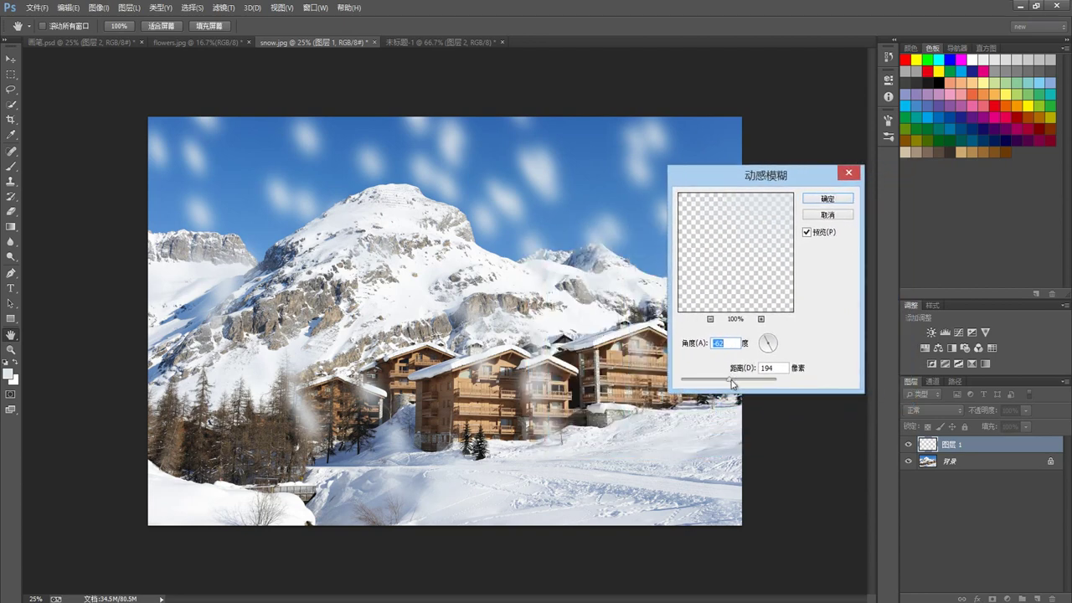
{"action": "key", "text": "Tab"}
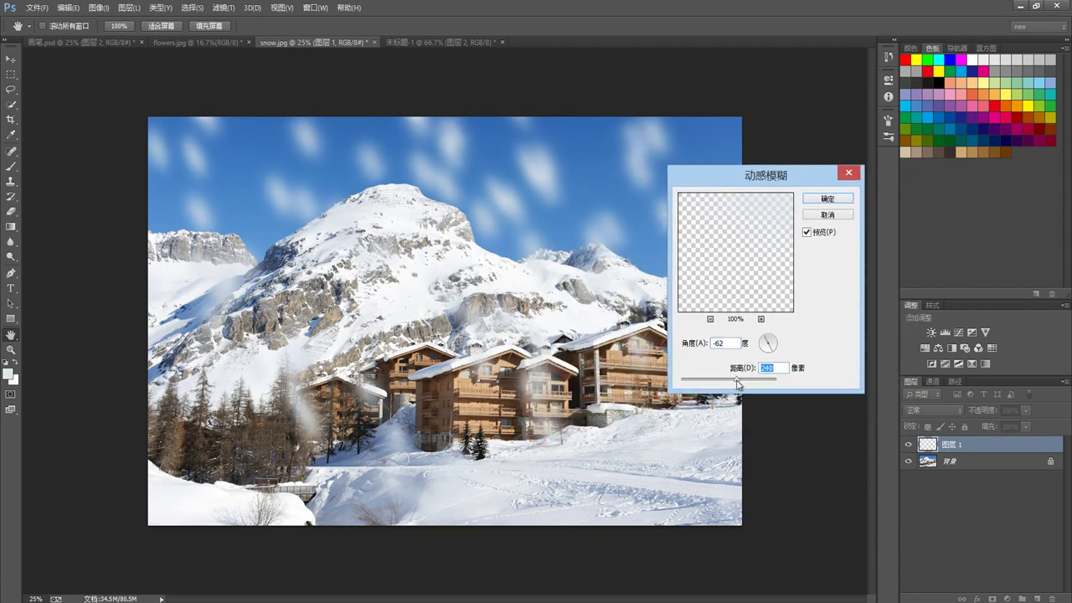
{"action": "left_click_drag", "start_coordinate": [736, 382], "coordinate": [734, 383]}
{"action": "left_click", "coordinate": [822, 203]}
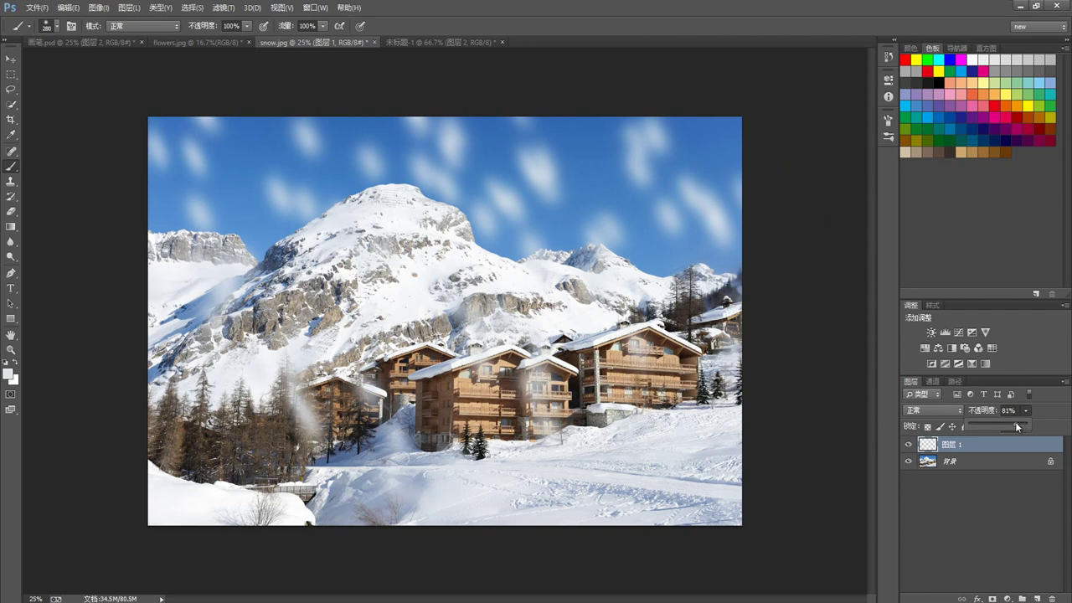
{"action": "left_click_drag", "start_coordinate": [1016, 426], "coordinate": [1009, 427]}
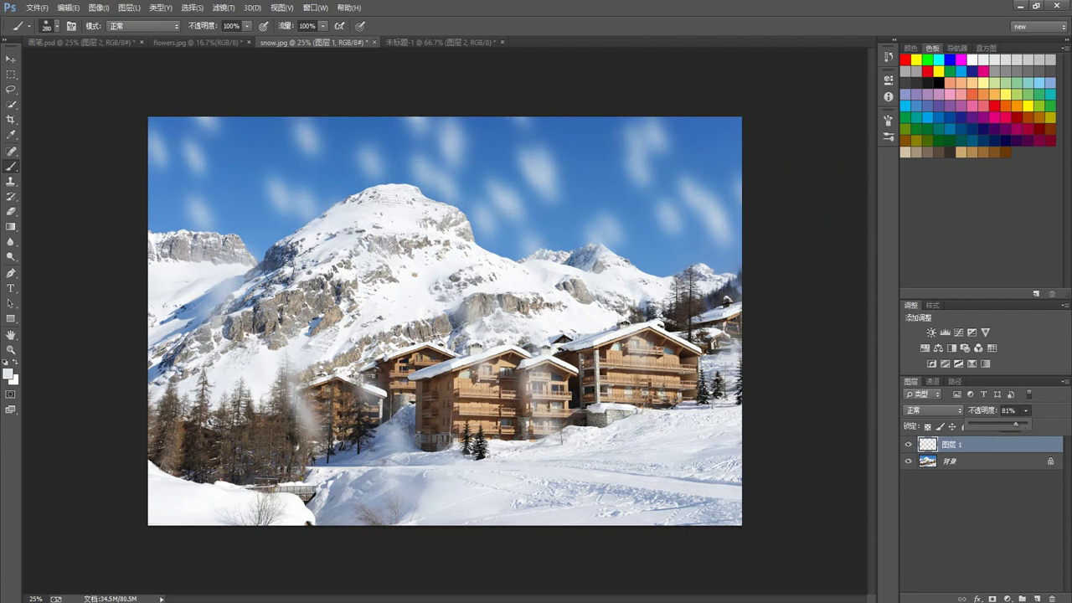